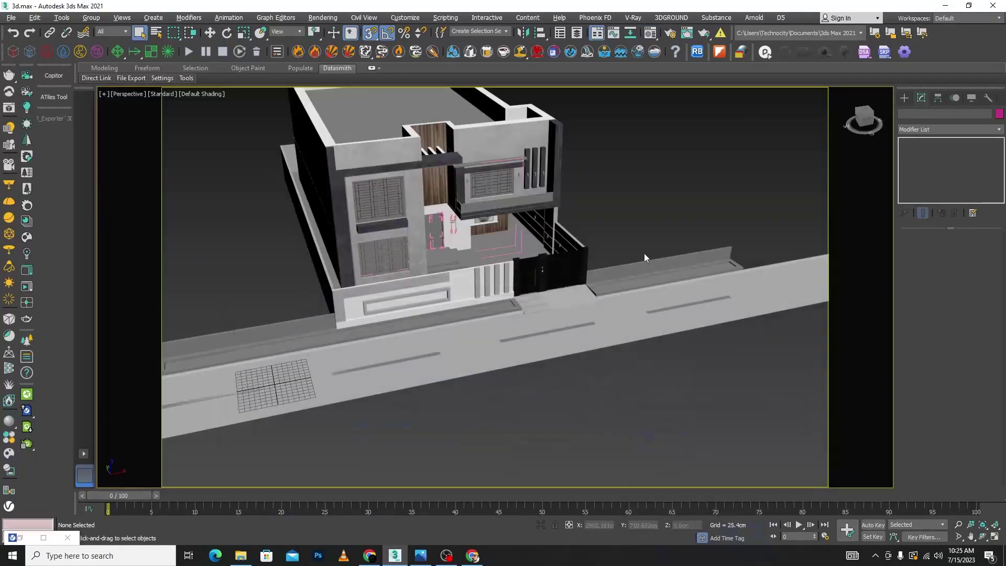
Step: Orbit to look down on the roof and compare it with the villa reference photo
alt+middle_drag(644, 208, 627, 196)
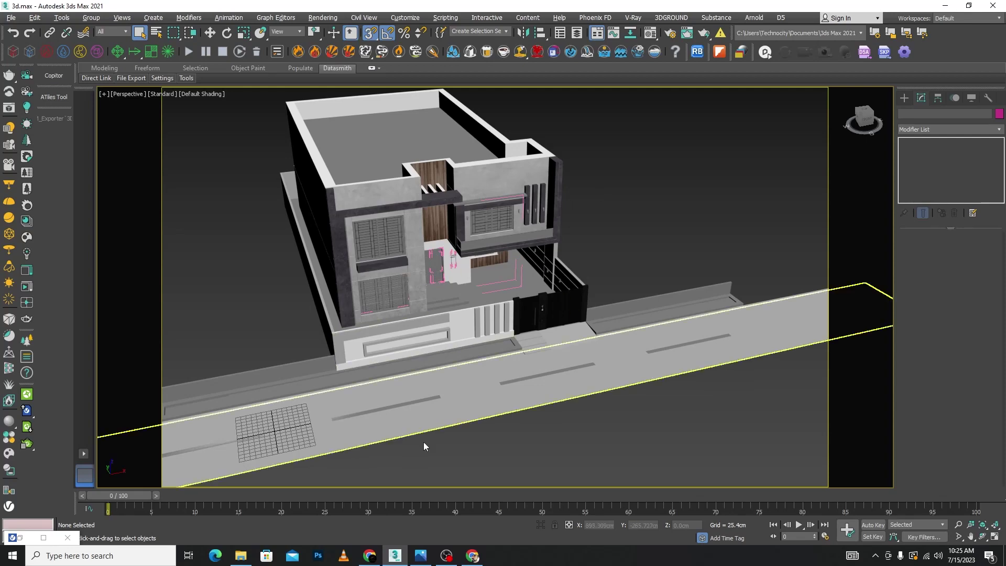
click(420, 555)
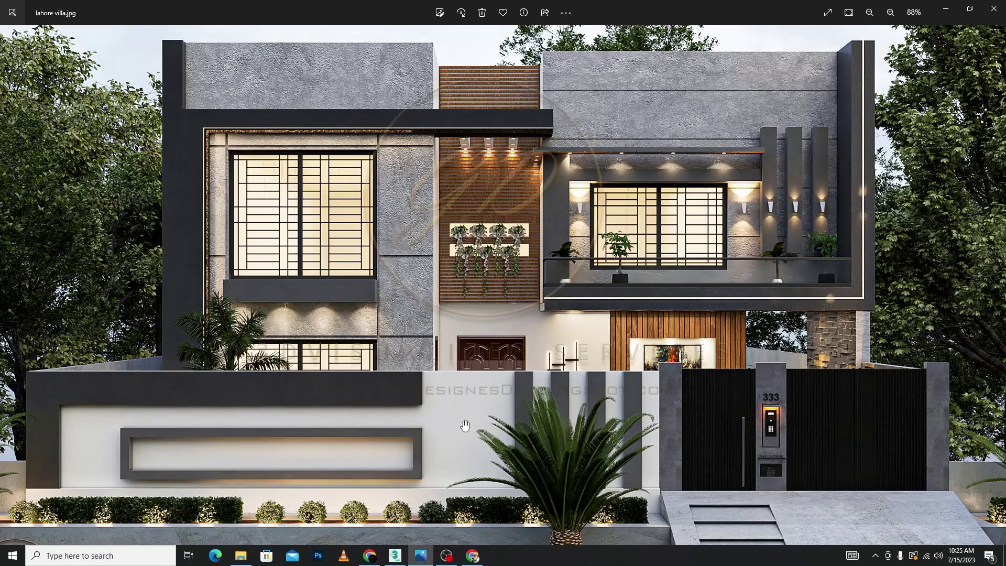
click(945, 9)
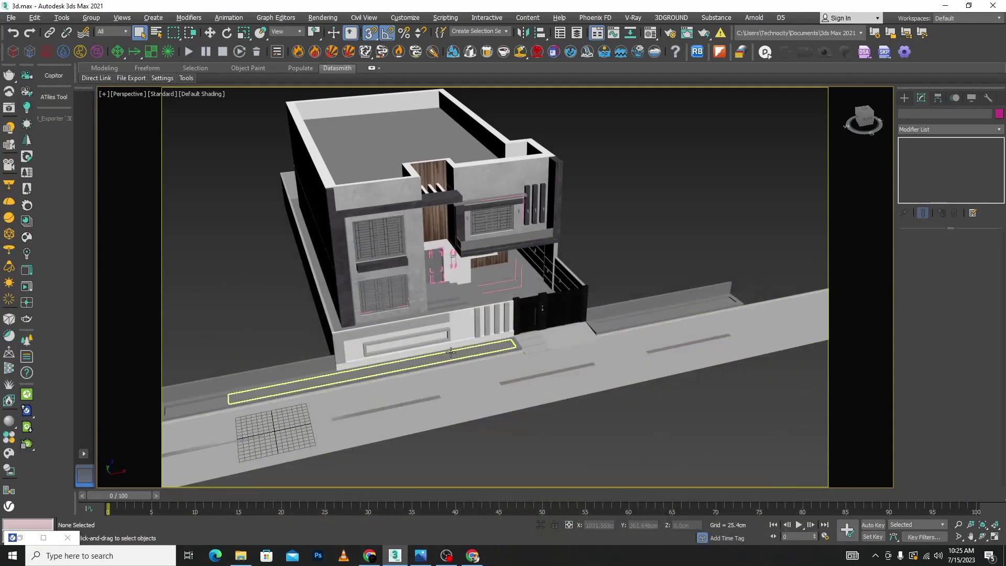
Step: Open the Material Editor briefly with M, then close it again
scroll(451, 351, up, 5)
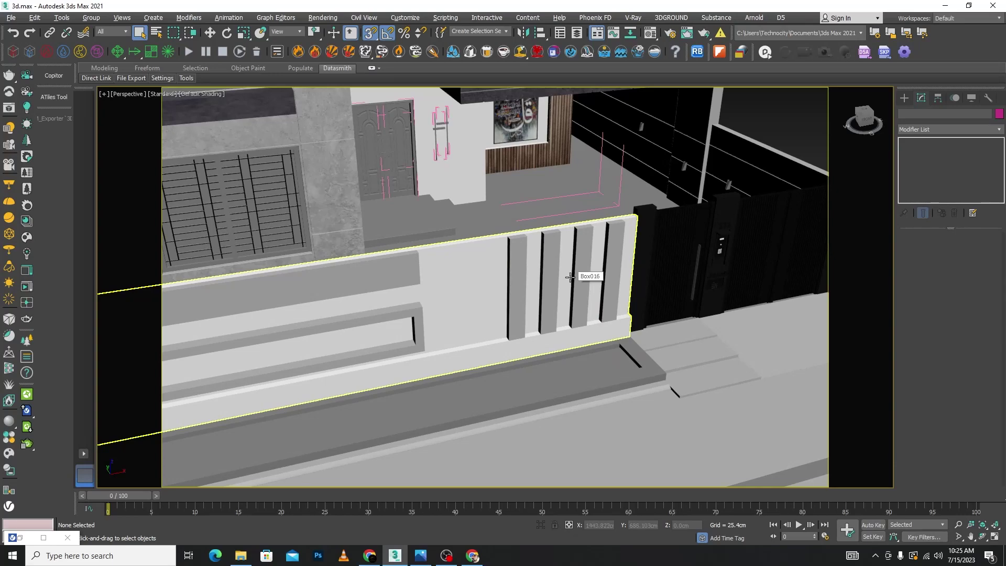
key(m)
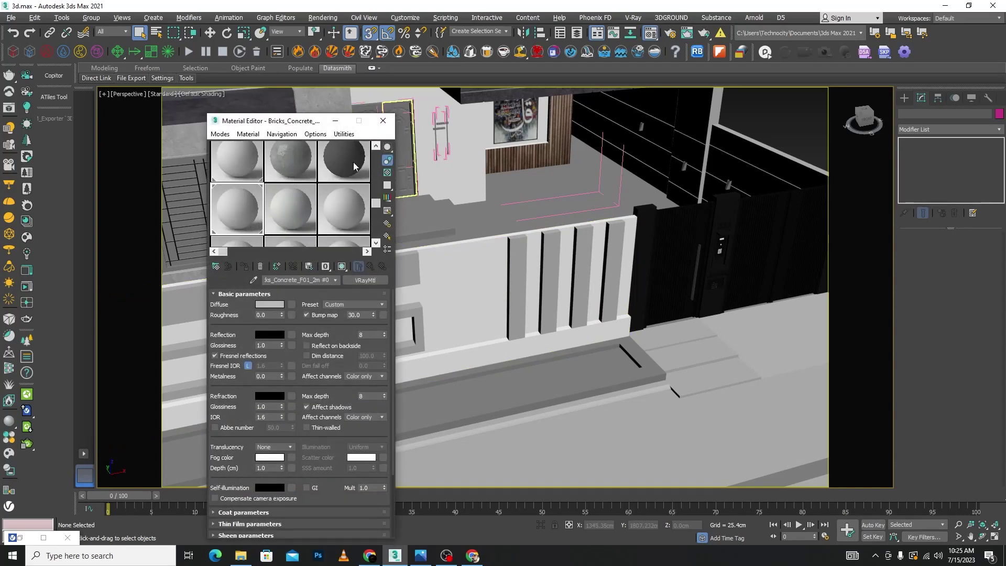
click(383, 120)
scroll(583, 233, down, 5)
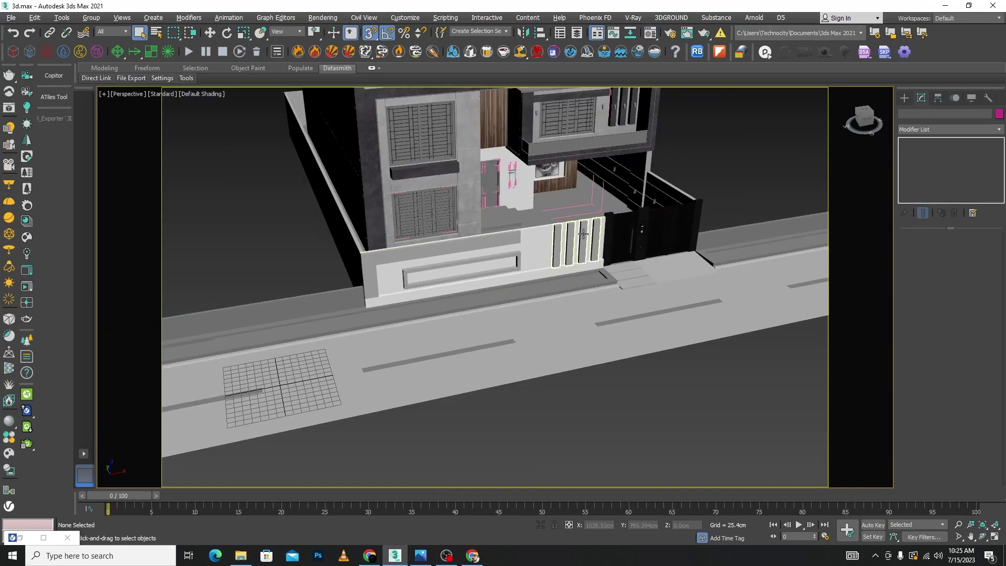
scroll(583, 233, up, 6)
Step: Select the wall slats, upper bar and lower ledge frame, isolate them with Alt+Q, then deselect
click(583, 233)
ctrl+click(438, 244)
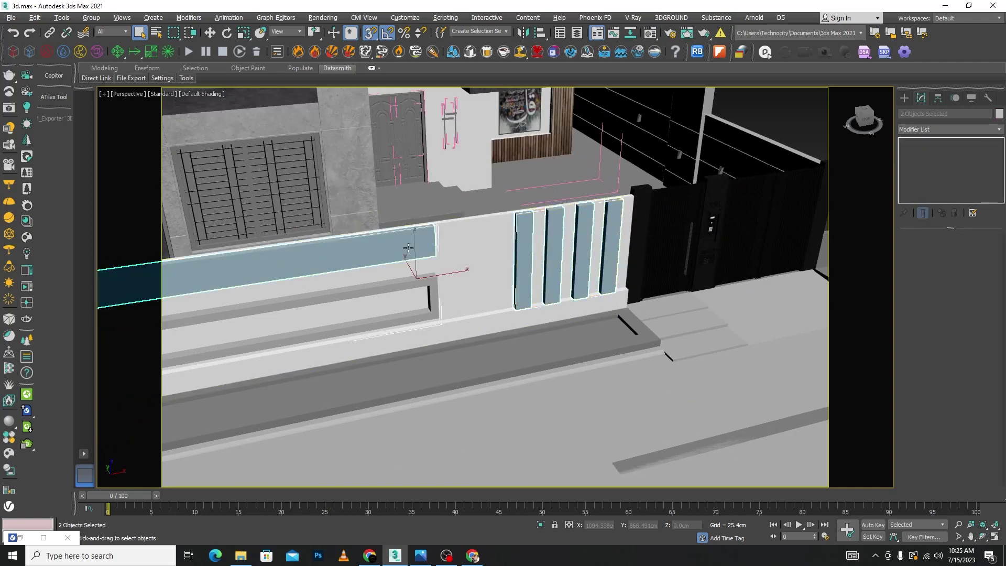
ctrl+click(435, 286)
key(alt+q)
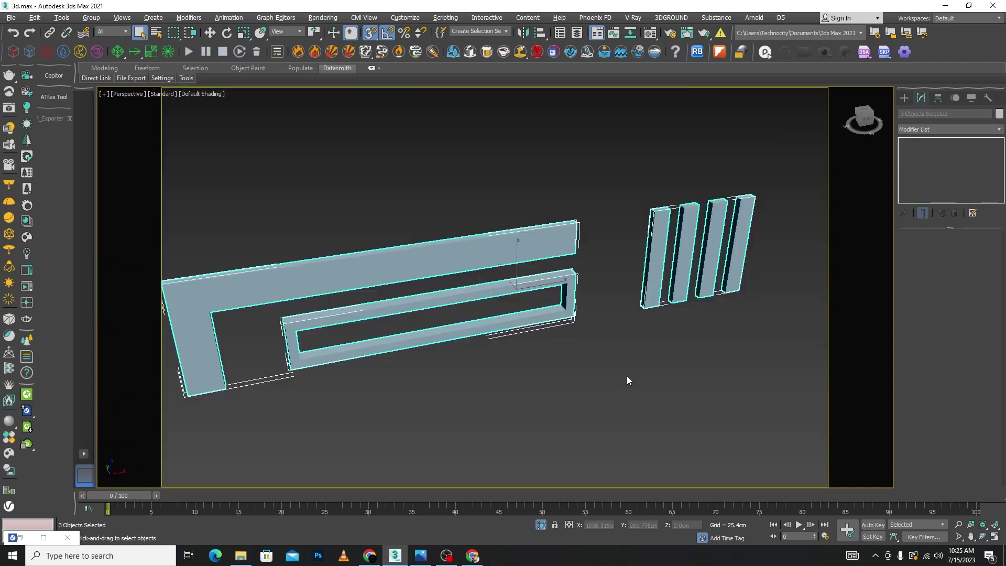
scroll(629, 345, down, 3)
click(647, 246)
scroll(654, 174, up, 3)
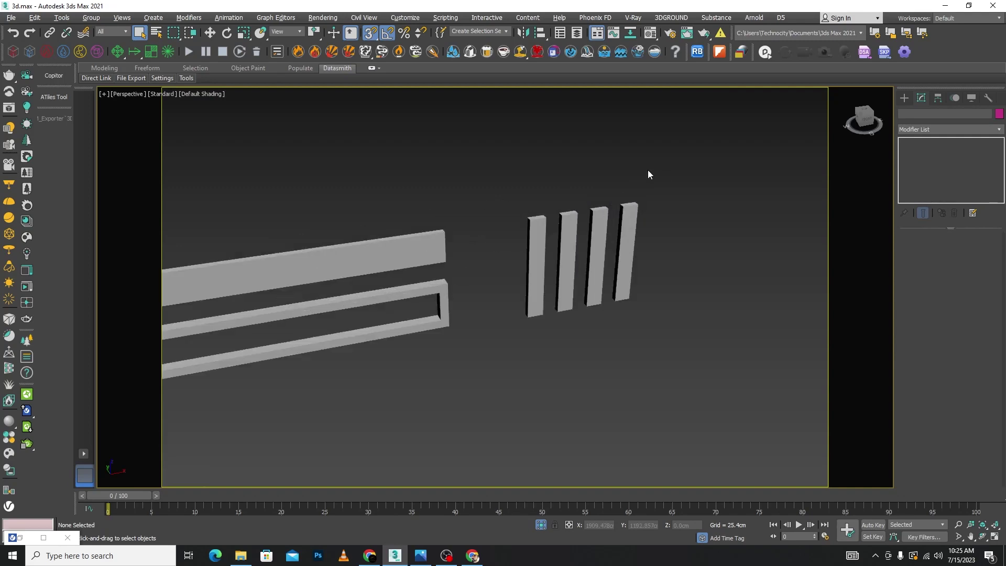
Step: Switch the Material Editor to Slate mode and move it to the right side
key(m)
click(220, 134)
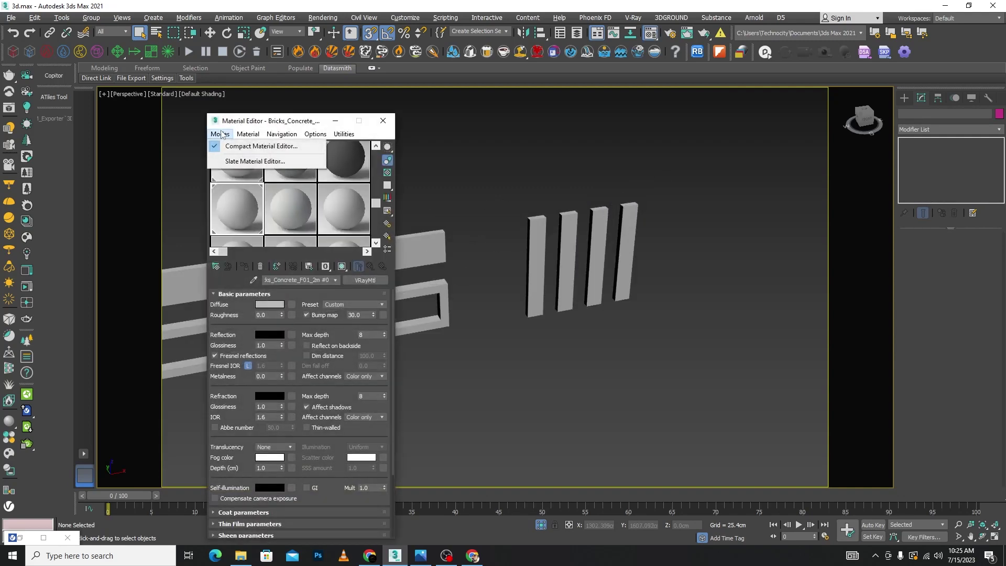
click(251, 161)
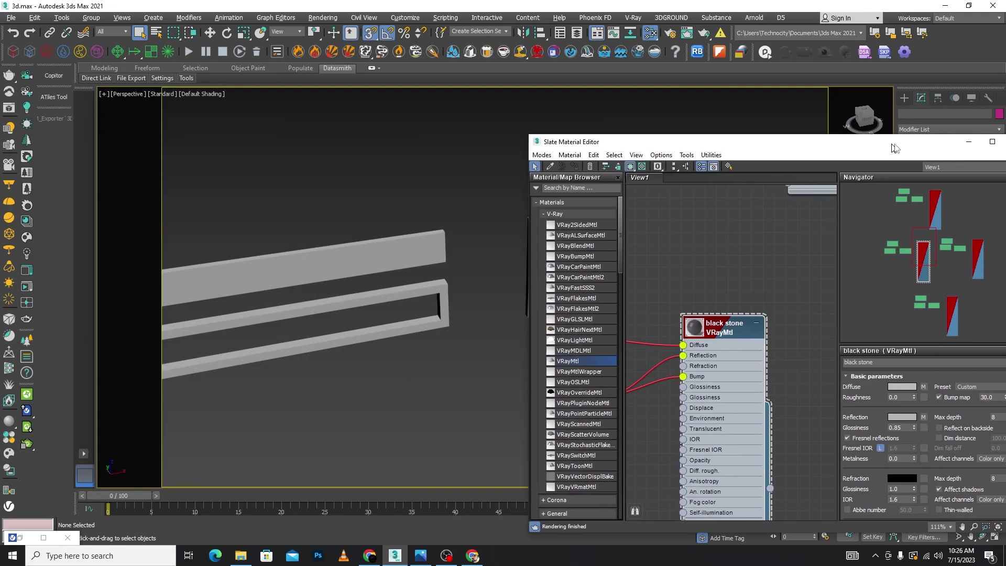
drag(399, 118, 897, 149)
Step: Select the three wall pieces together, assign them the black stone material, and minimize the editor
scroll(820, 272, down, 2)
scroll(758, 309, up, 2)
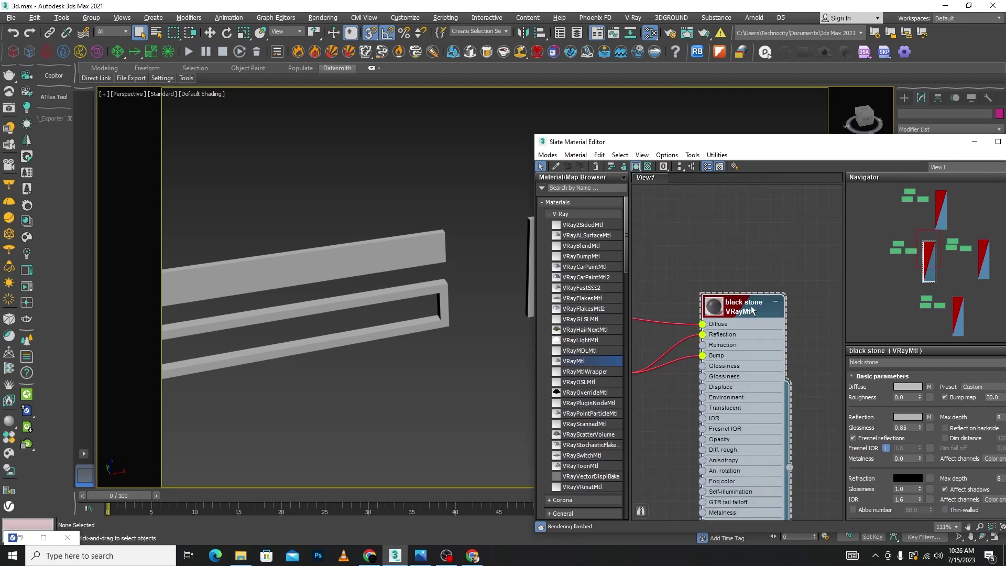
scroll(754, 305, down, 1)
scroll(459, 265, down, 5)
mouse_move(434, 207)
mouse_down()
mouse_move(275, 313)
mouse_move(289, 297)
mouse_up()
scroll(717, 316, up, 1)
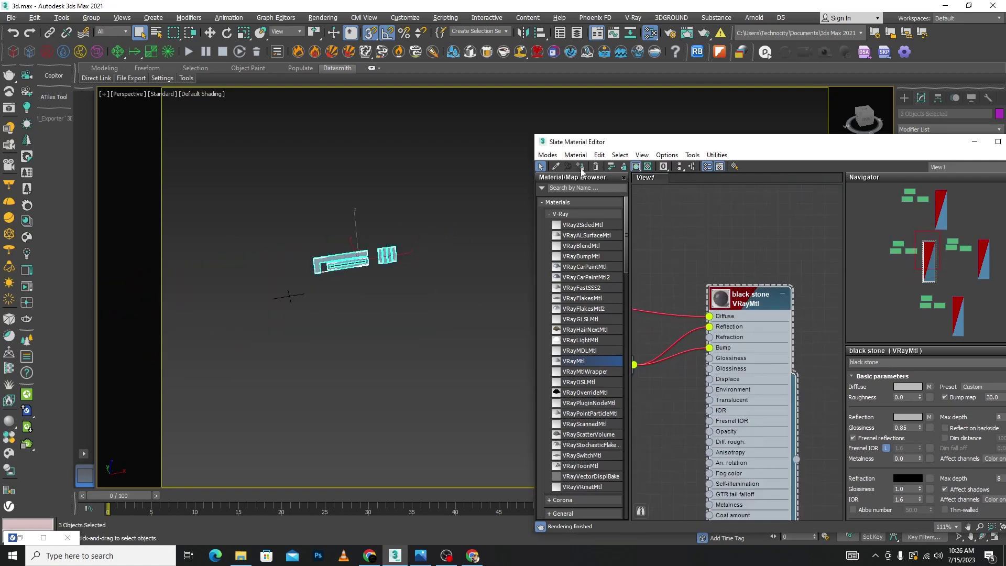
click(973, 141)
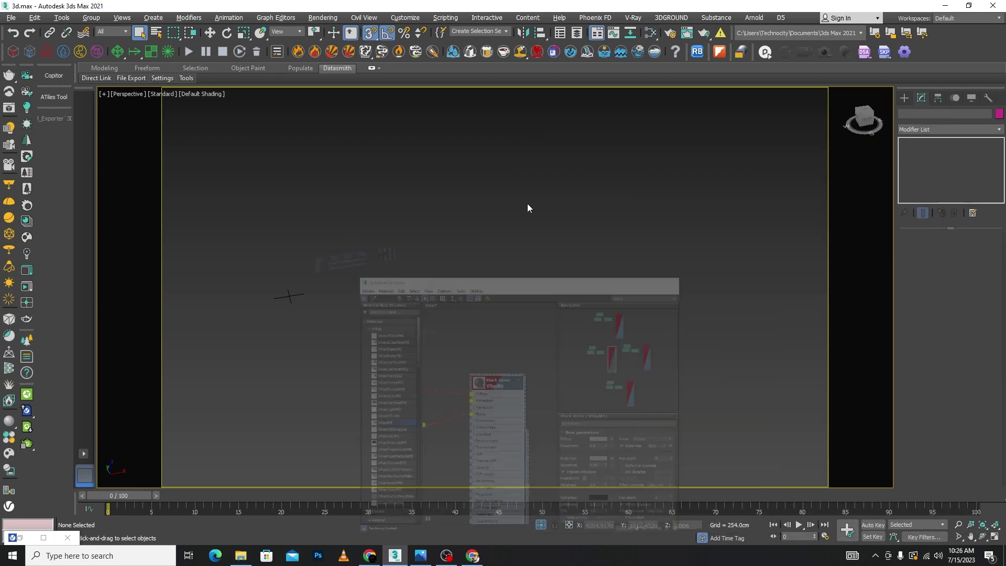
Step: Raise the UVW Map height on the ledge frame Box110, then end isolation to show the villa
scroll(576, 267, up, 4)
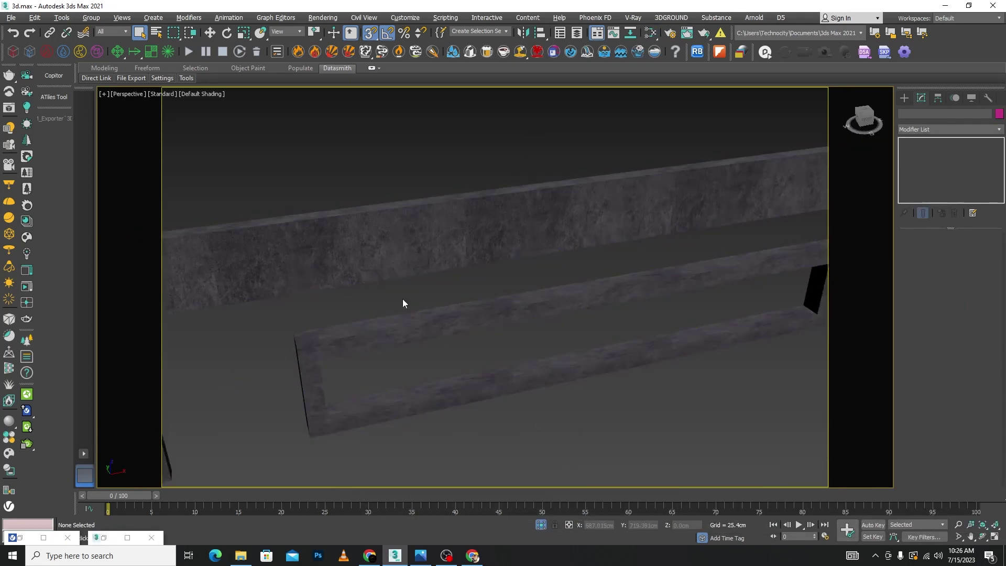
scroll(403, 303, up, 2)
click(451, 395)
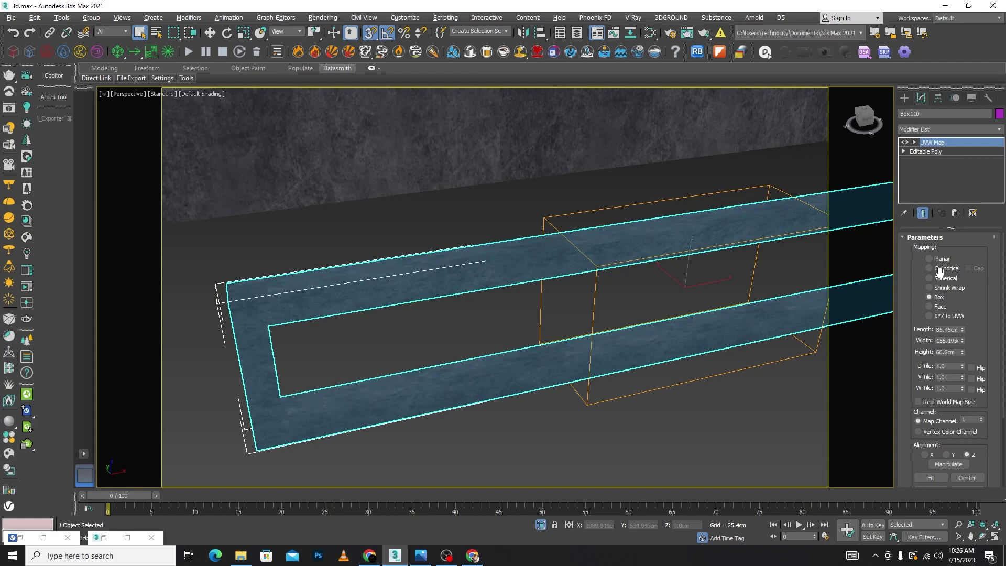
drag(963, 354, 962, 335)
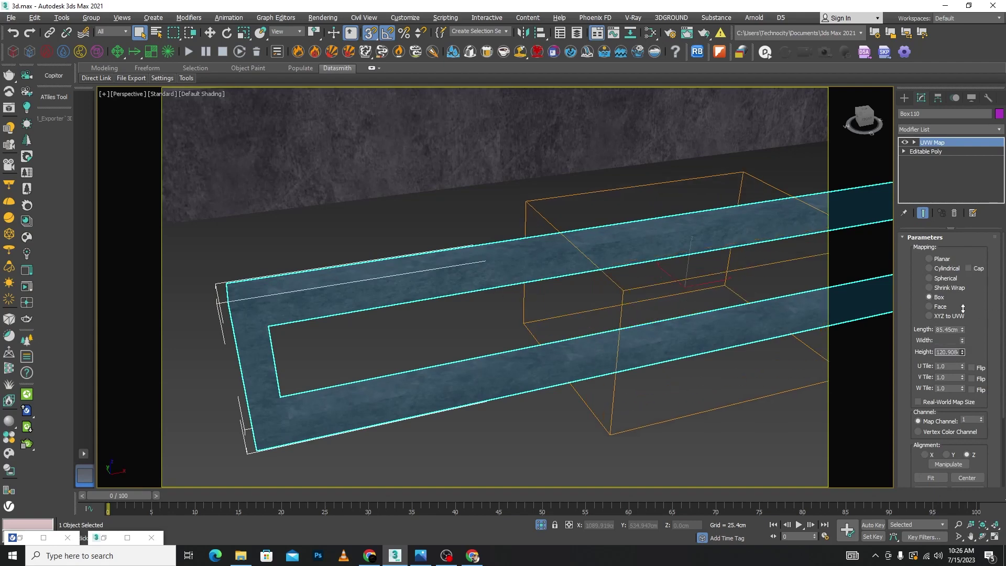
scroll(604, 351, down, 5)
click(604, 351)
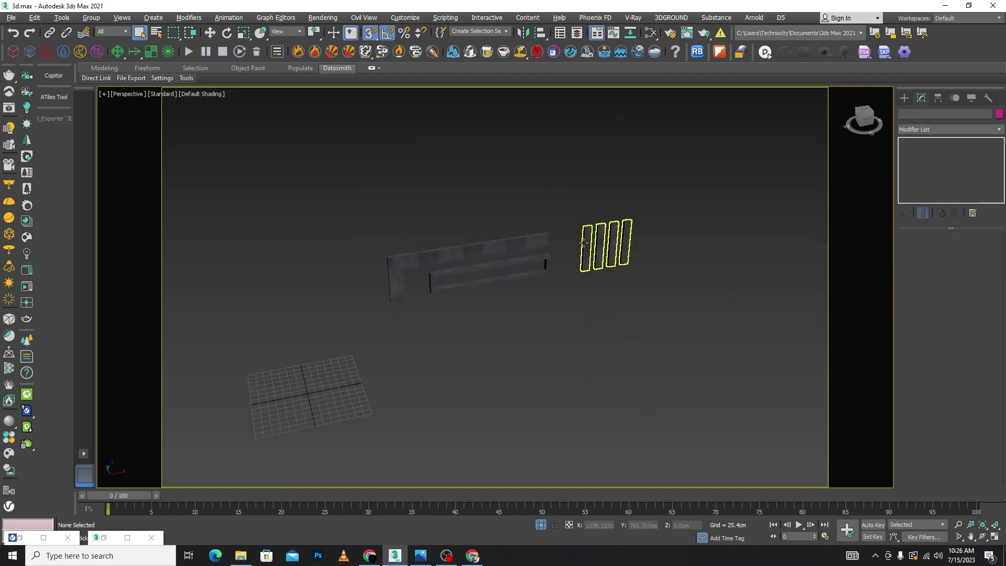
scroll(583, 239, up, 2)
scroll(582, 238, up, 2)
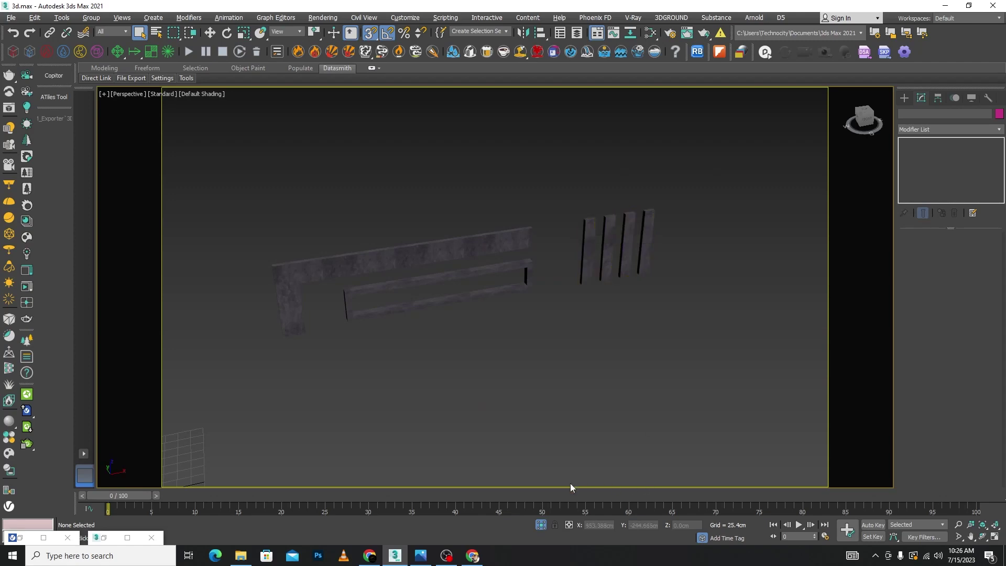
click(545, 530)
scroll(779, 127, down, 6)
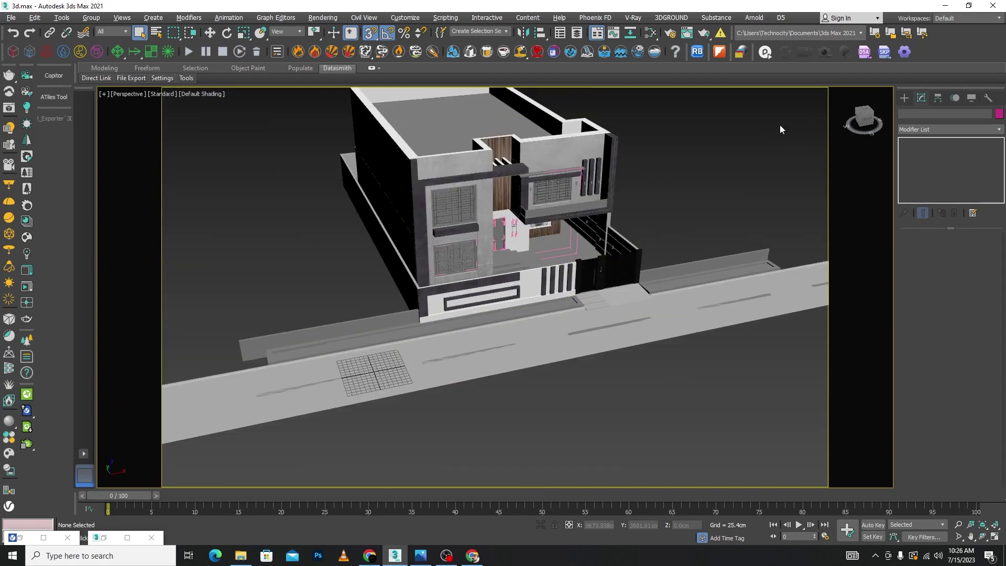
Step: Isolate the perimeter boundary wall Line001 and orbit to a lower side view of it
middle_drag(720, 194, 712, 210)
scroll(524, 262, up, 3)
click(398, 324)
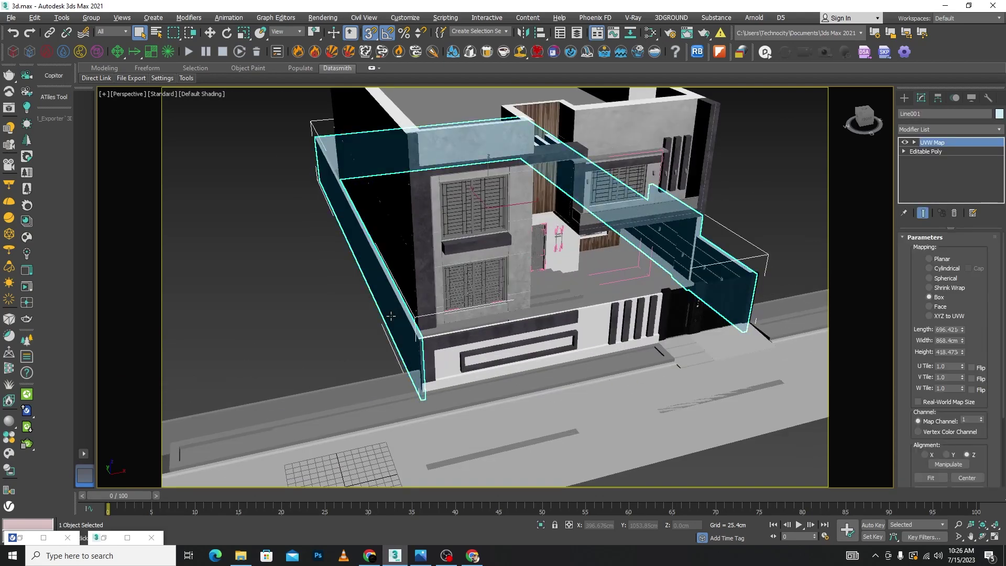
click(540, 524)
mouse_move(576, 325)
alt+middle_down()
mouse_move(602, 301)
mouse_move(682, 371)
alt+middle_up()
click(682, 371)
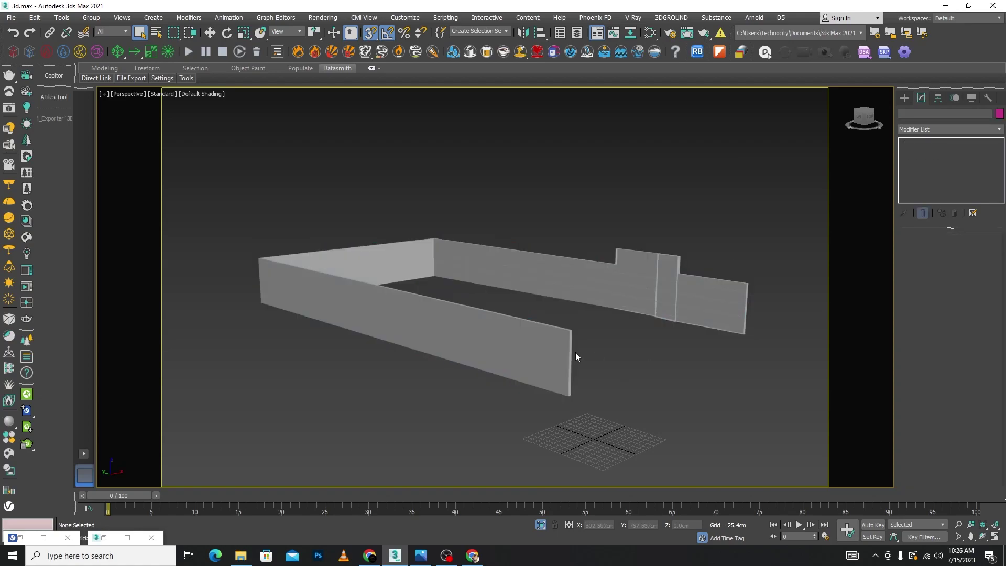
click(566, 351)
Step: Open the Slate Material Editor and glance at the lahore villa.jpg reference photo
key(m)
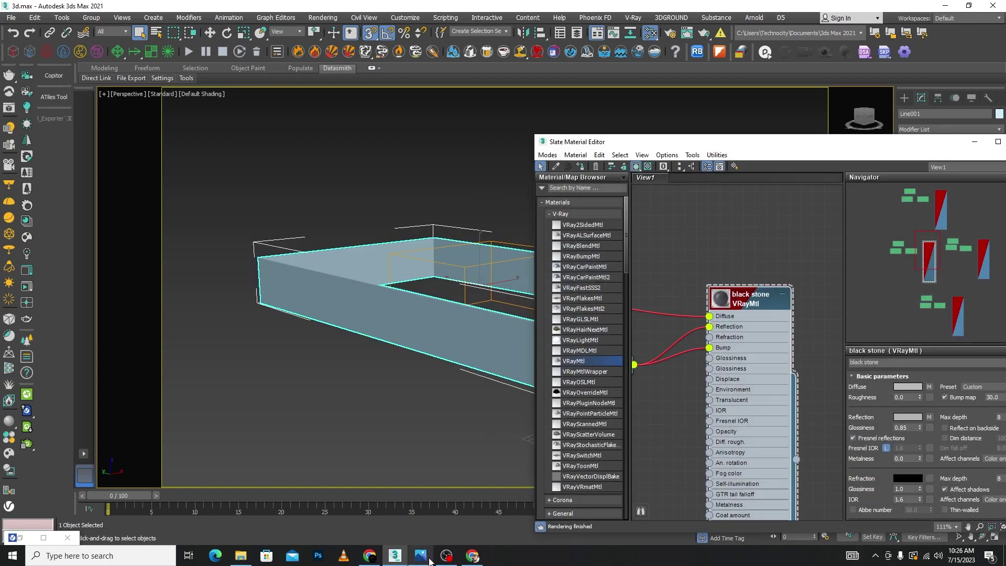
click(420, 555)
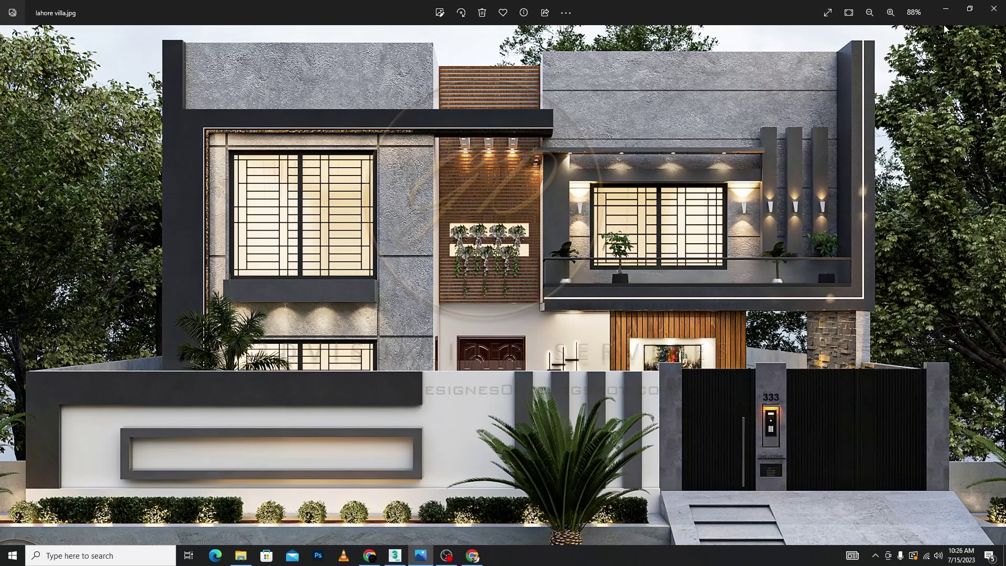
click(945, 9)
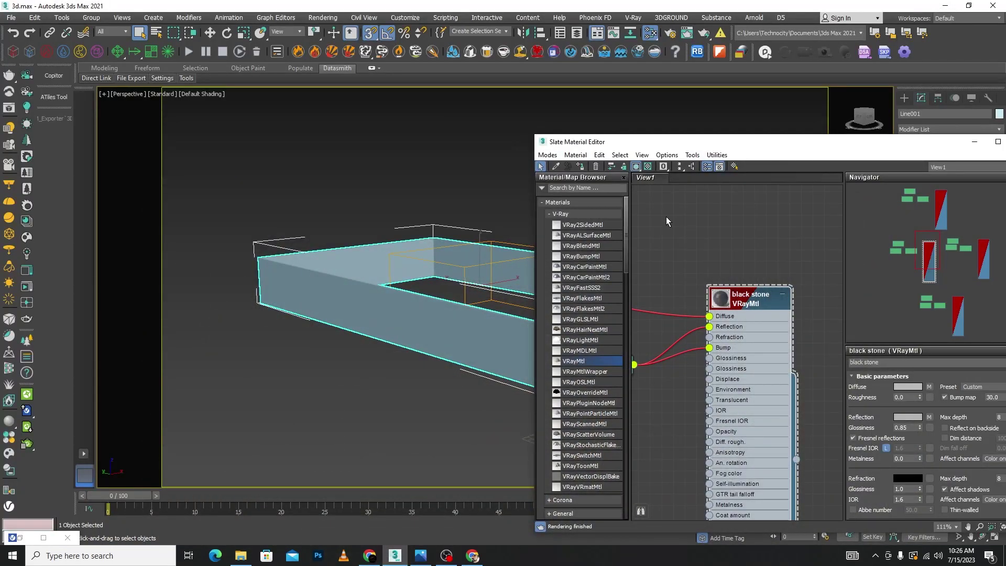
Step: Assign the dark concrete VRayMtl to the boundary wall
scroll(728, 278, down, 5)
scroll(780, 282, up, 2)
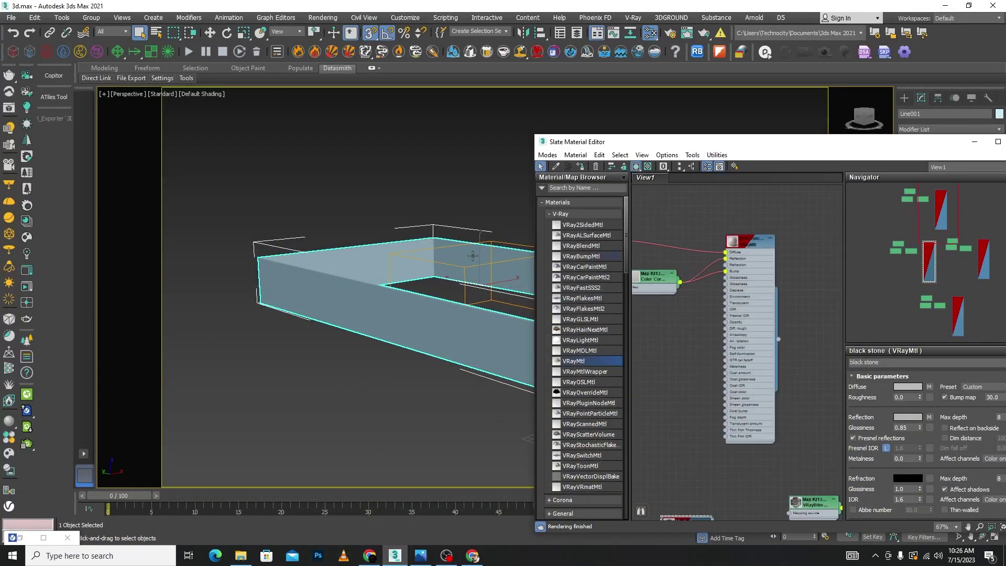
click(745, 247)
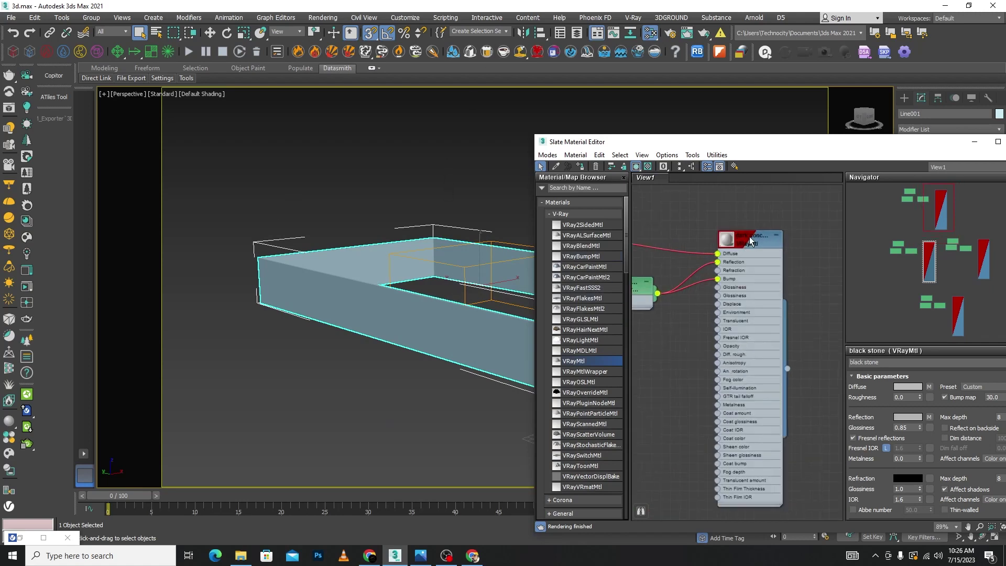
scroll(745, 252, up, 2)
click(580, 166)
Step: Check the concrete texture on the wall, reselect it, and minimize the material editor
click(382, 419)
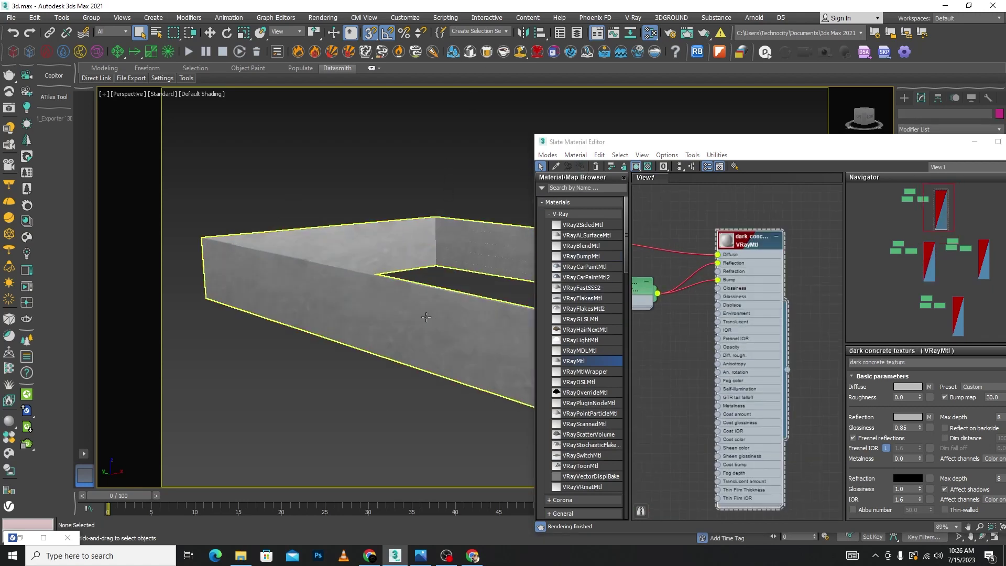
scroll(392, 324, up, 3)
scroll(392, 325, down, 2)
click(378, 326)
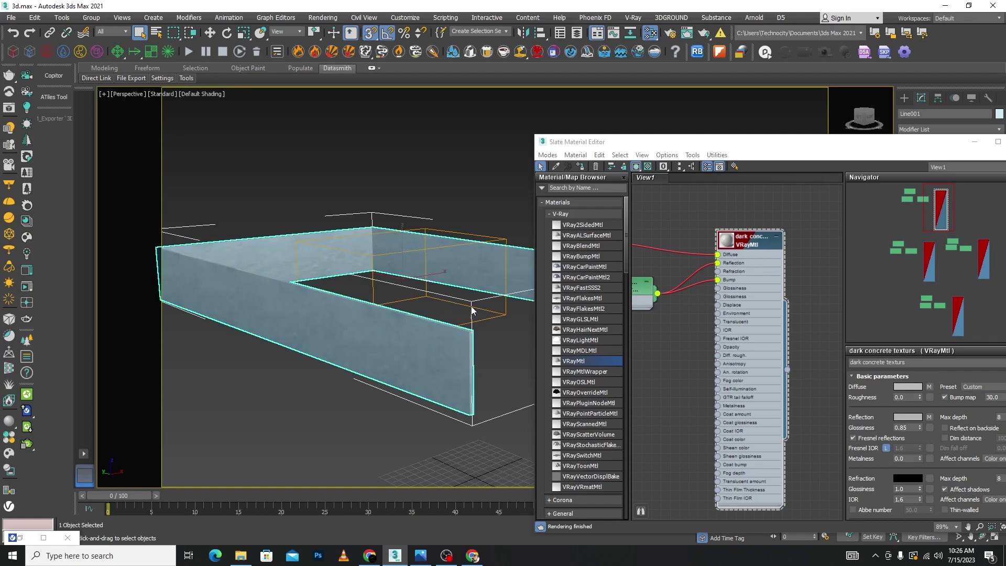
scroll(348, 341, down, 2)
scroll(341, 352, down, 2)
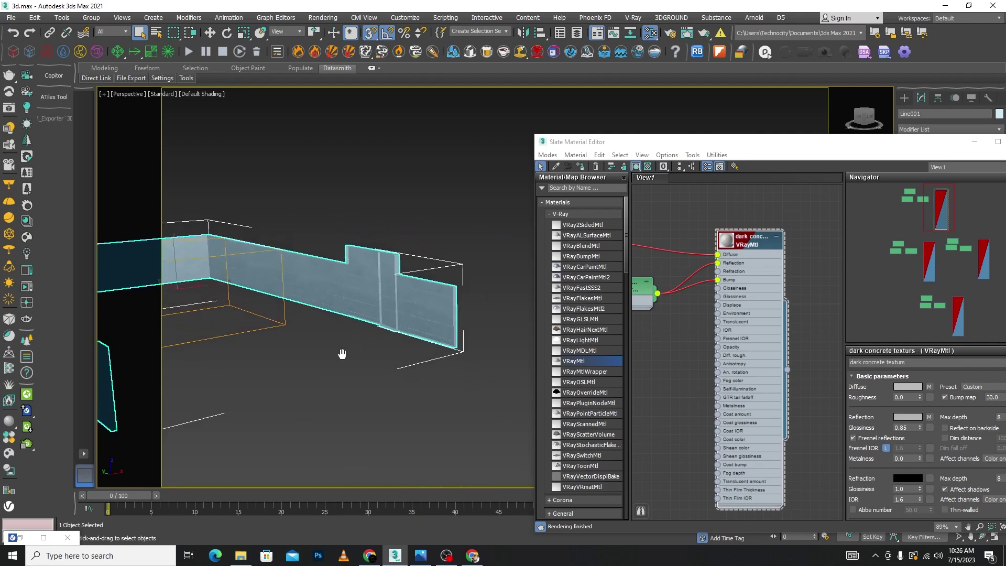
click(974, 142)
Step: Exit isolation, orbit and zoom to the front gate, and open the lahore villa.jpg photo
click(541, 524)
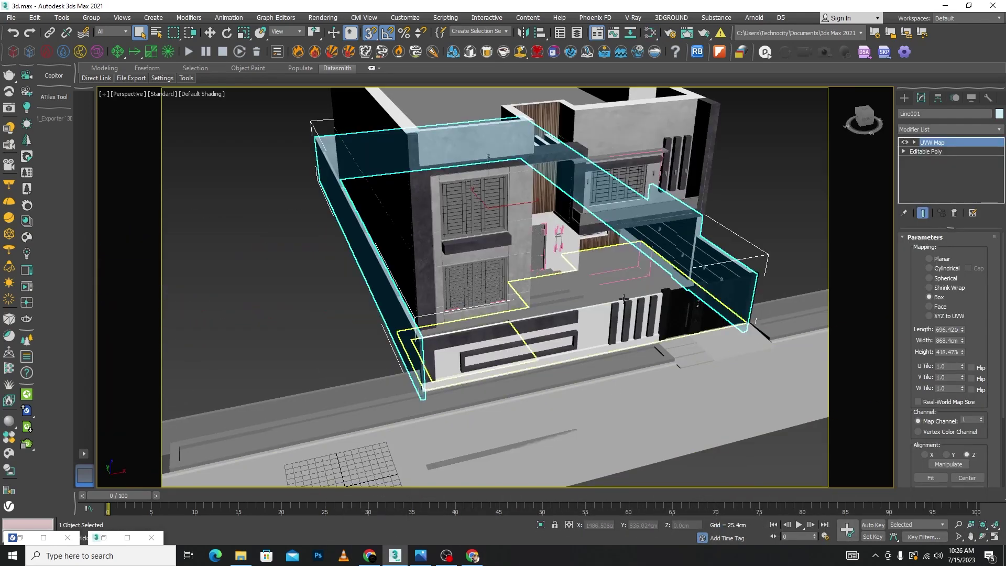
scroll(546, 272, down, 2)
scroll(649, 236, up, 1)
scroll(648, 238, up, 3)
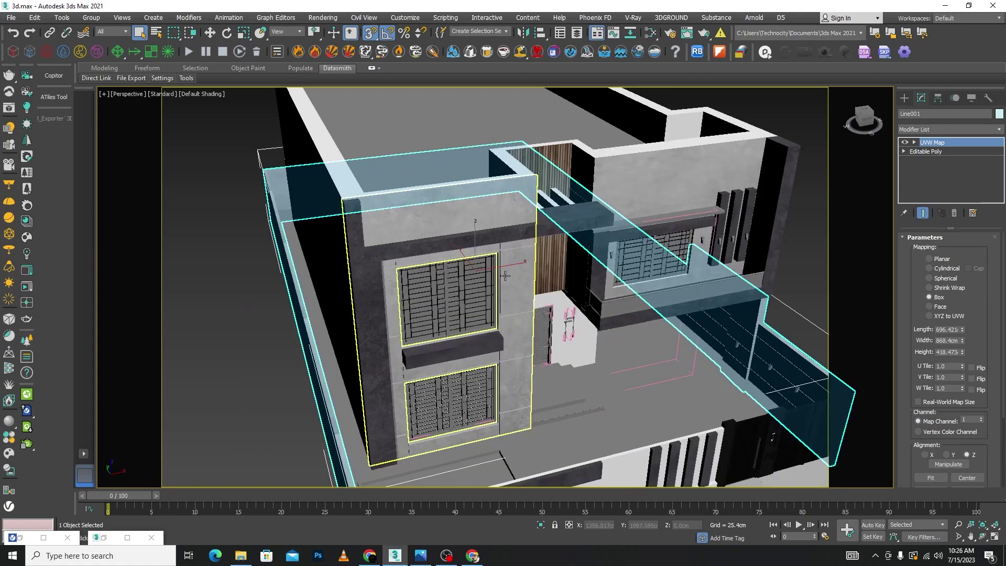
alt+middle_drag(616, 316, 593, 354)
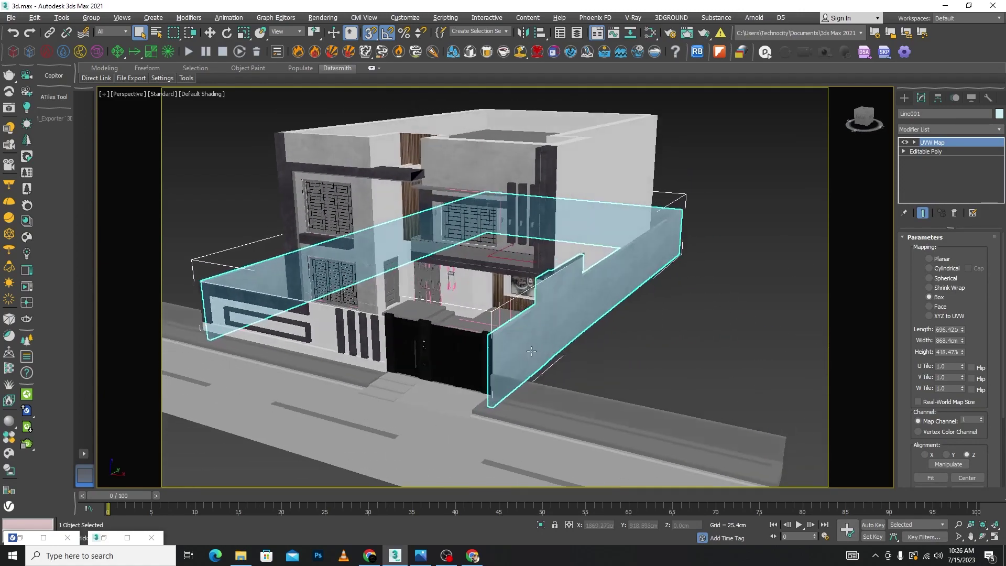
scroll(744, 325, up, 4)
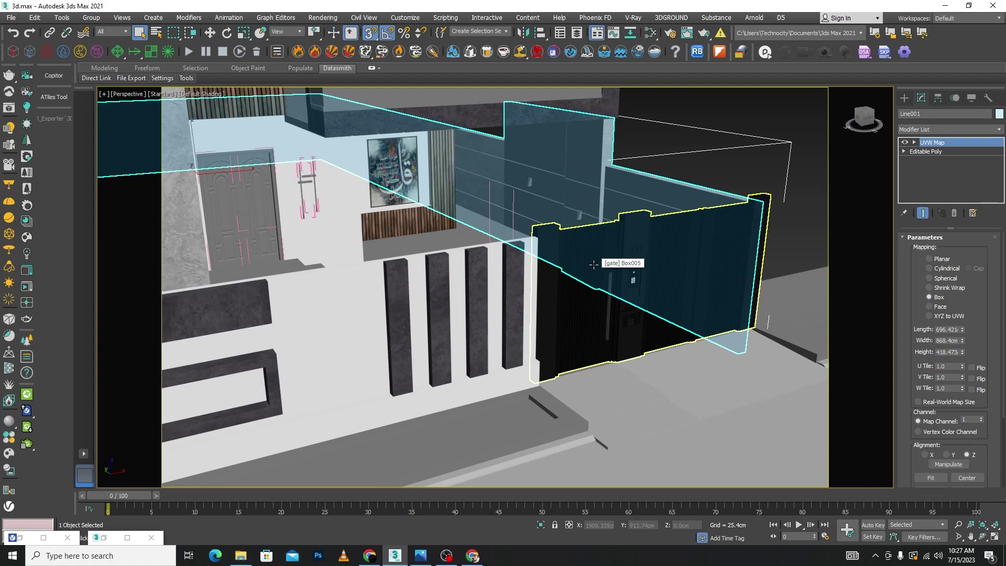
scroll(593, 265, down, 5)
click(701, 231)
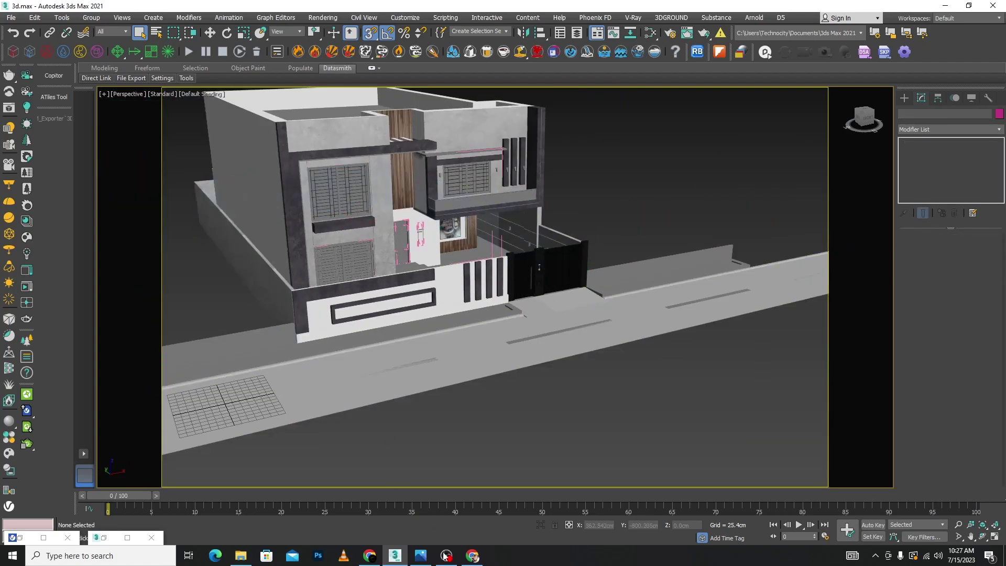
click(420, 555)
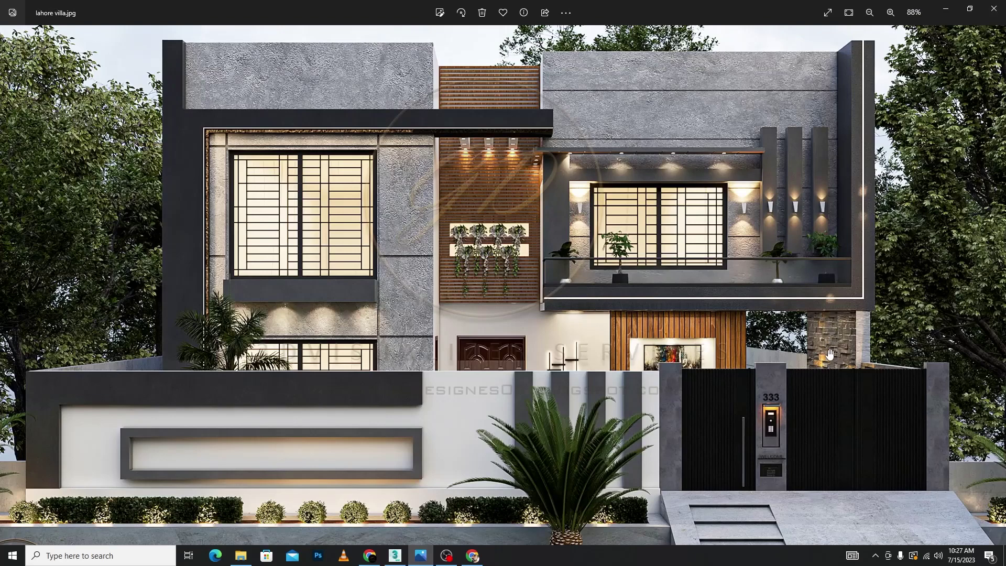
Step: Isolate the front gate, orbit it to face the camera, reselect it, and switch to Chrome
click(945, 9)
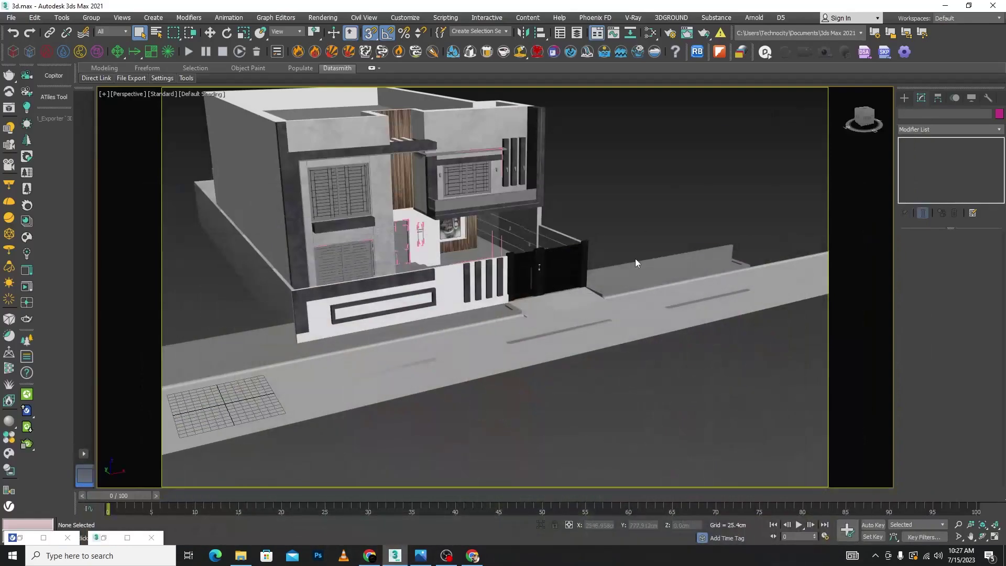
click(519, 225)
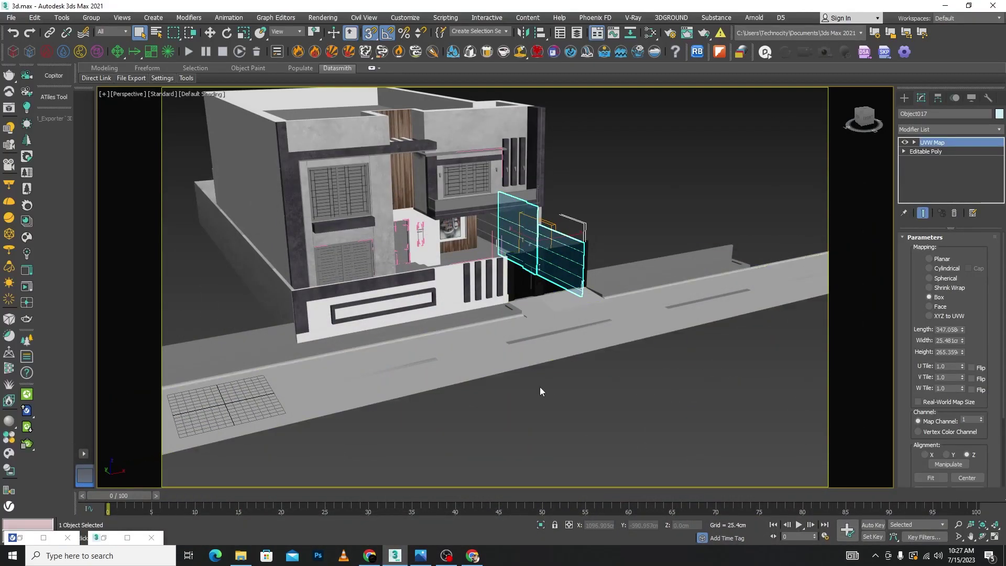
click(539, 527)
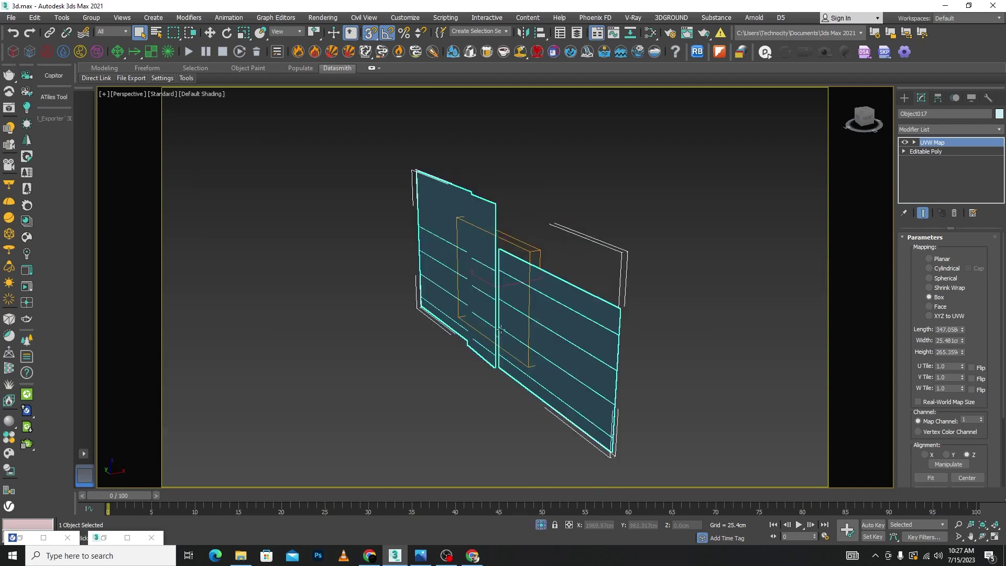
alt+middle_drag(500, 329, 587, 419)
click(592, 424)
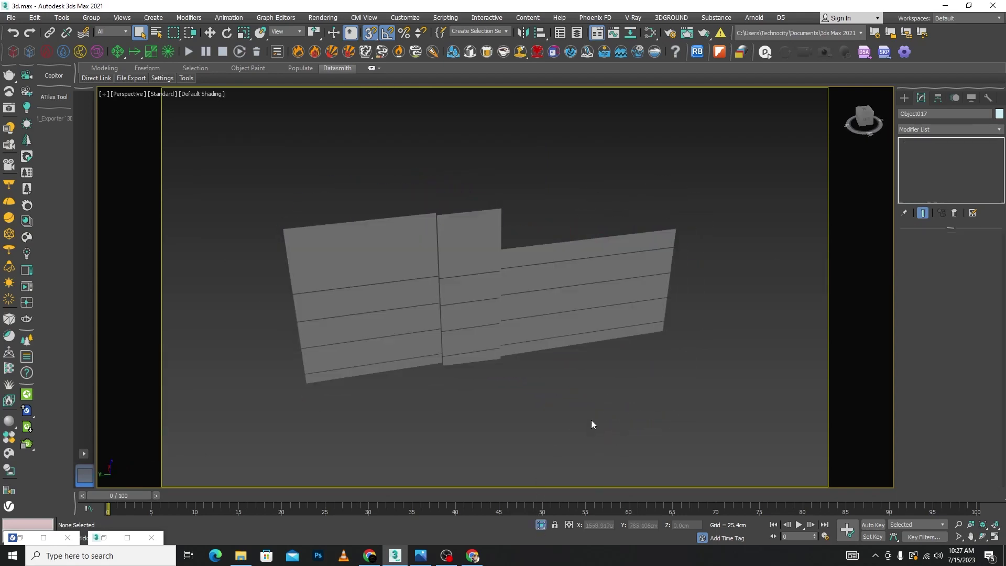
click(596, 280)
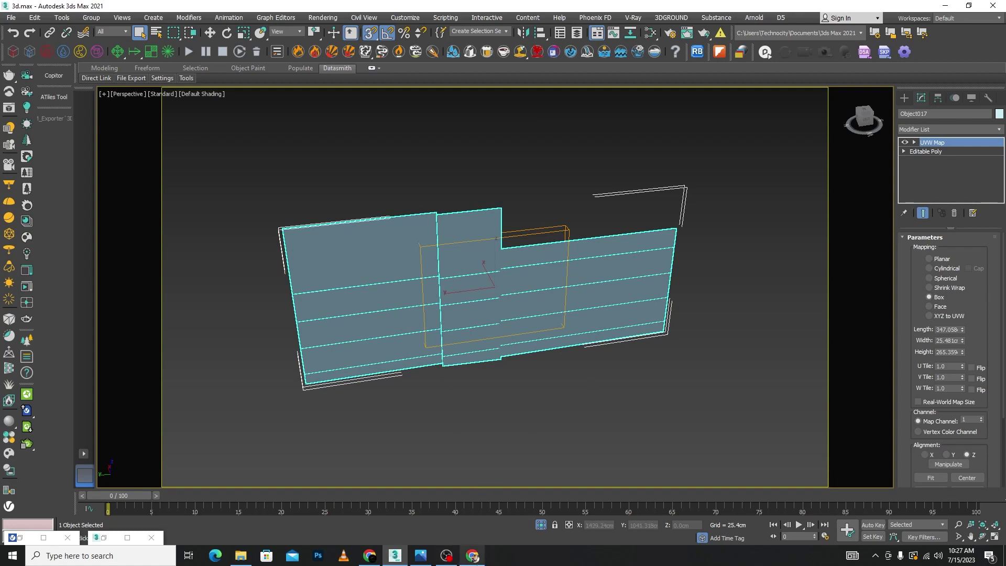
click(472, 555)
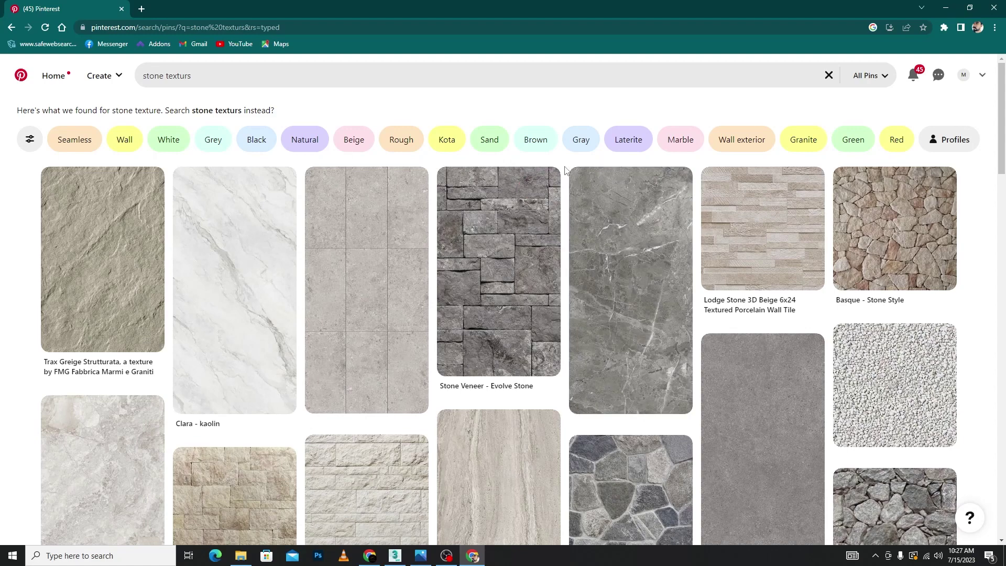
scroll(548, 324, down, 5)
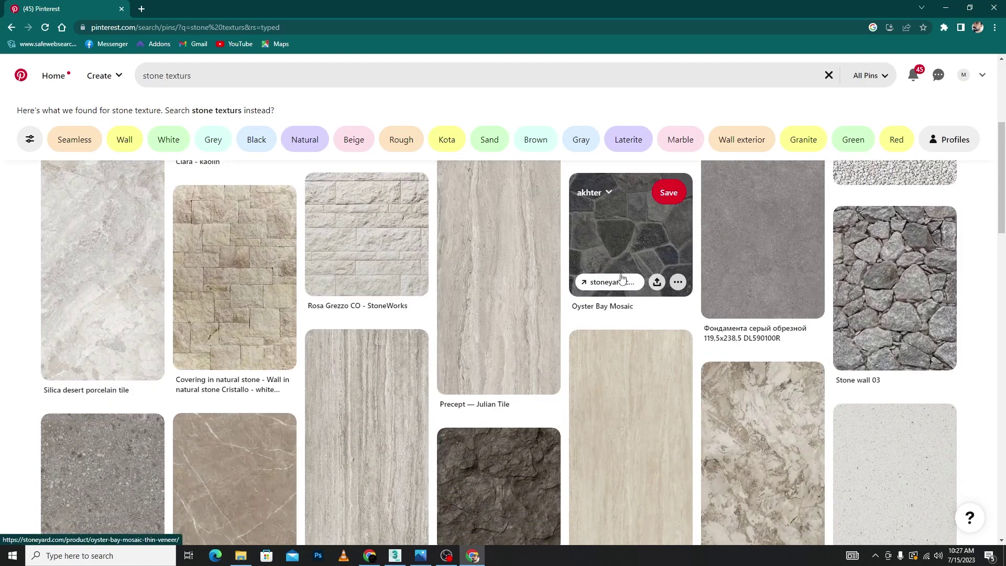
scroll(517, 303, down, 5)
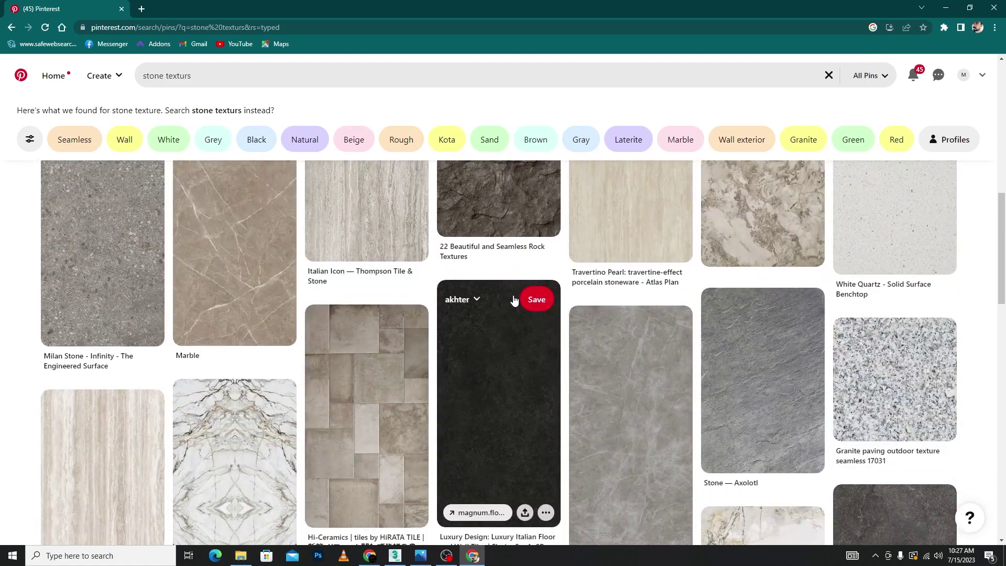
mouse_move(498, 403)
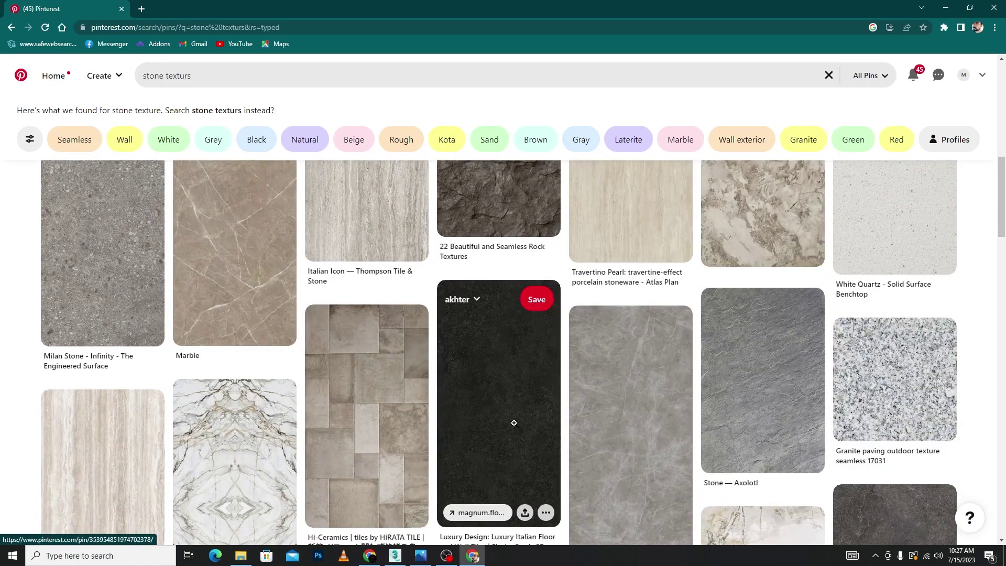
scroll(514, 422, down, 3)
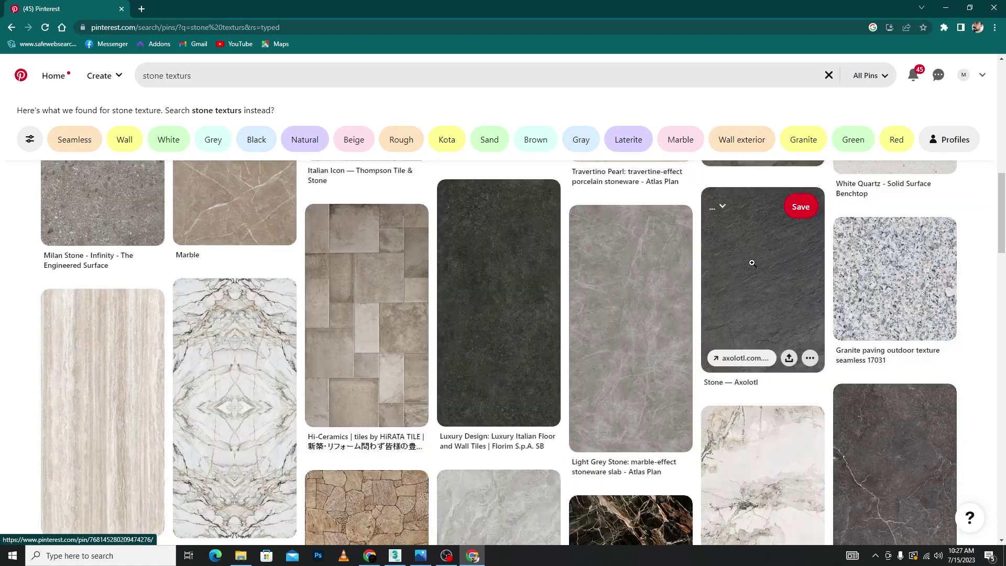
scroll(503, 367, down, 3)
scroll(460, 272, up, 6)
scroll(444, 255, up, 5)
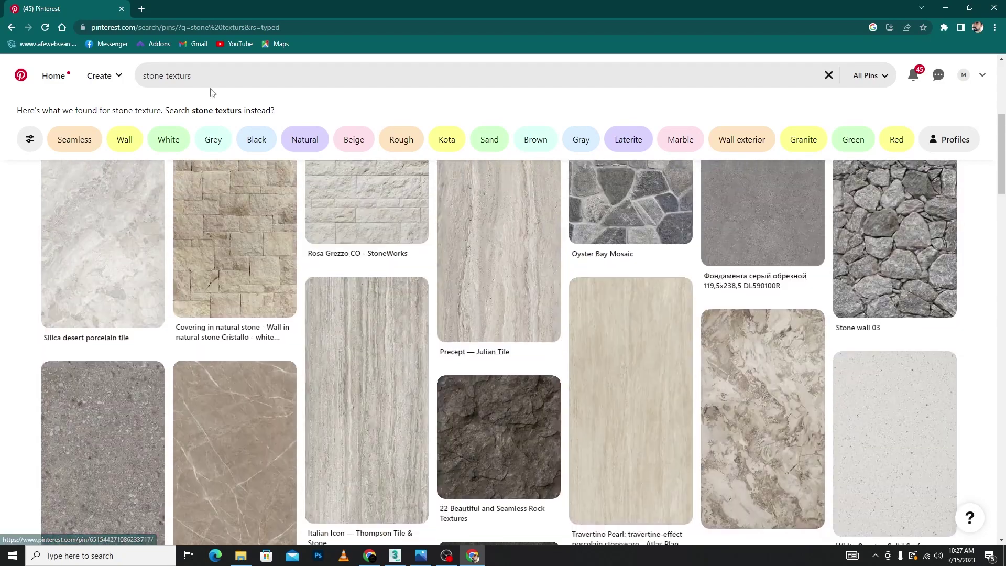
click(202, 76)
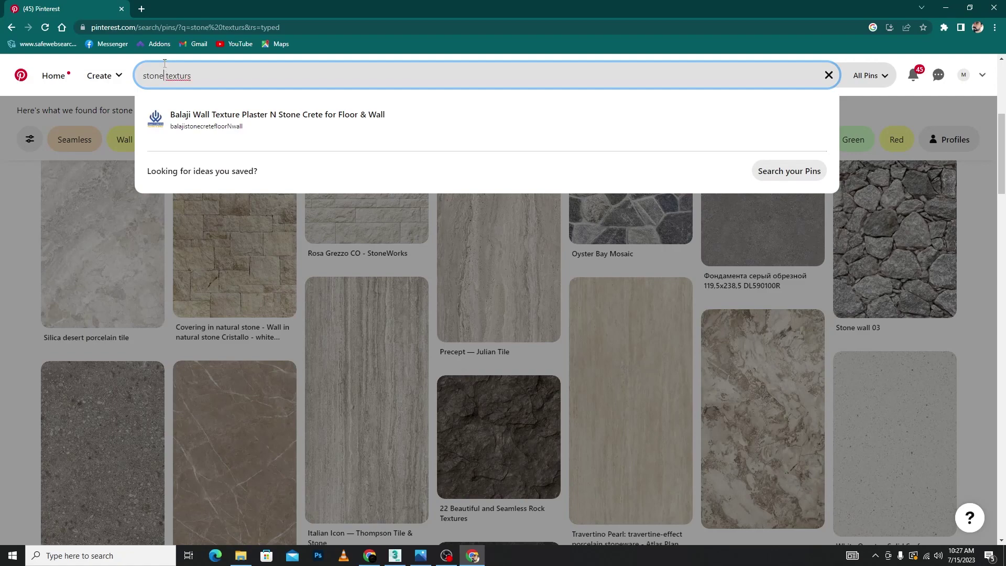
Step: Change the Pinterest search from 'stone texturs' to 'wall texturs'
key(BackSpace)
key(BackSpace)
key(BackSpace)
key(BackSpace)
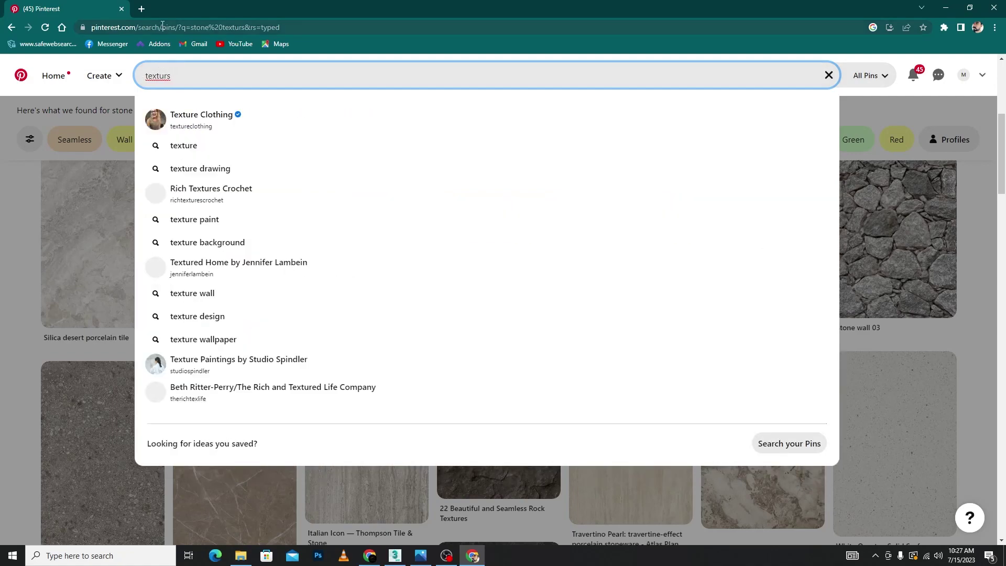
text(wall)
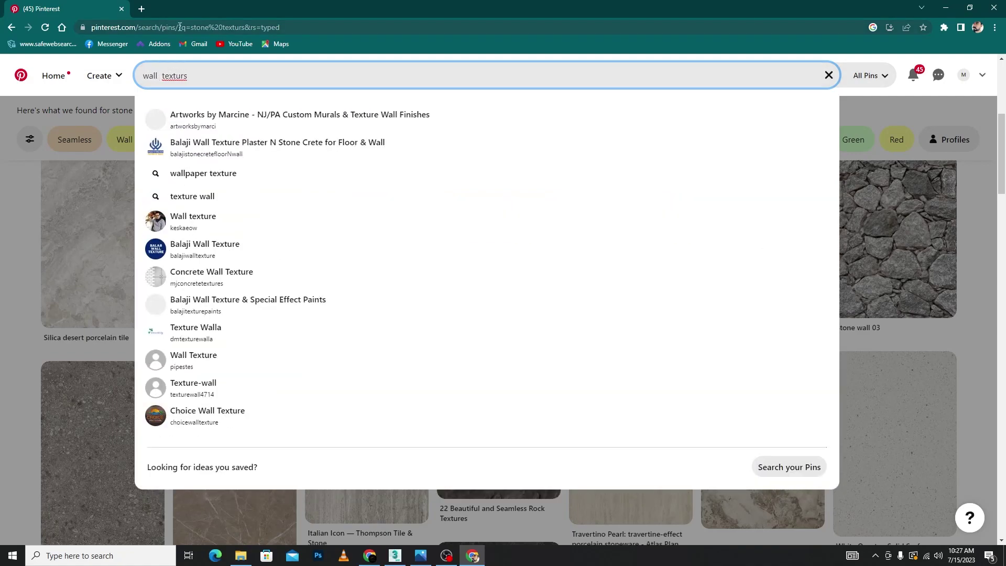
key(Return)
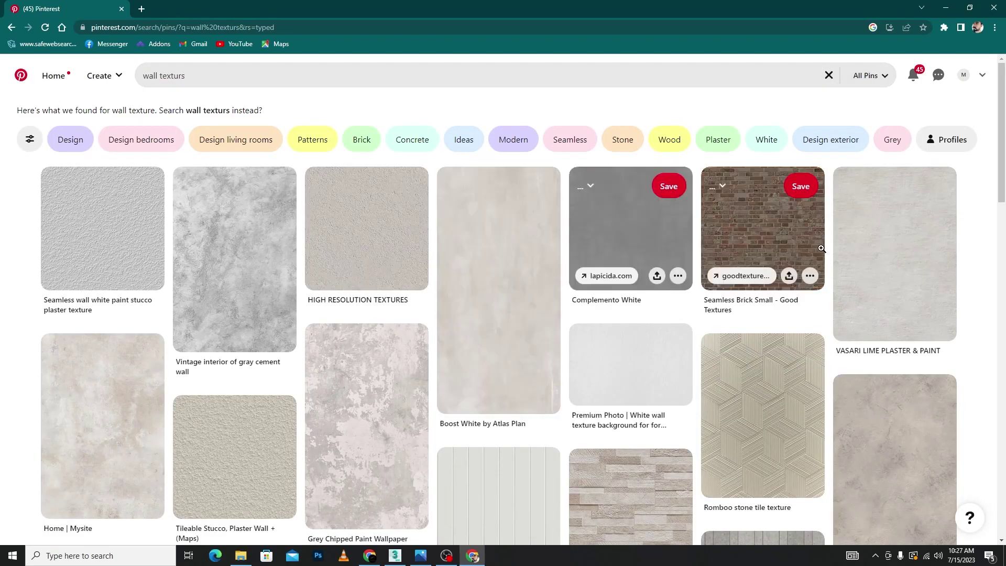
Step: Scroll the wall texture results and open the black stacked-stone wall pin
scroll(628, 219, down, 3)
scroll(474, 230, down, 5)
scroll(449, 269, down, 5)
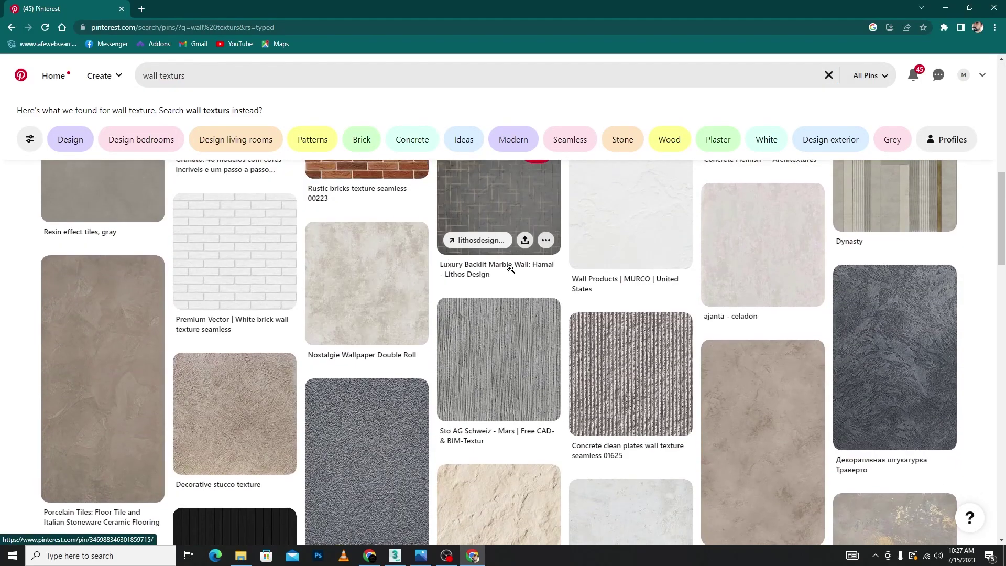
scroll(472, 267, down, 6)
scroll(492, 266, down, 4)
scroll(491, 266, down, 5)
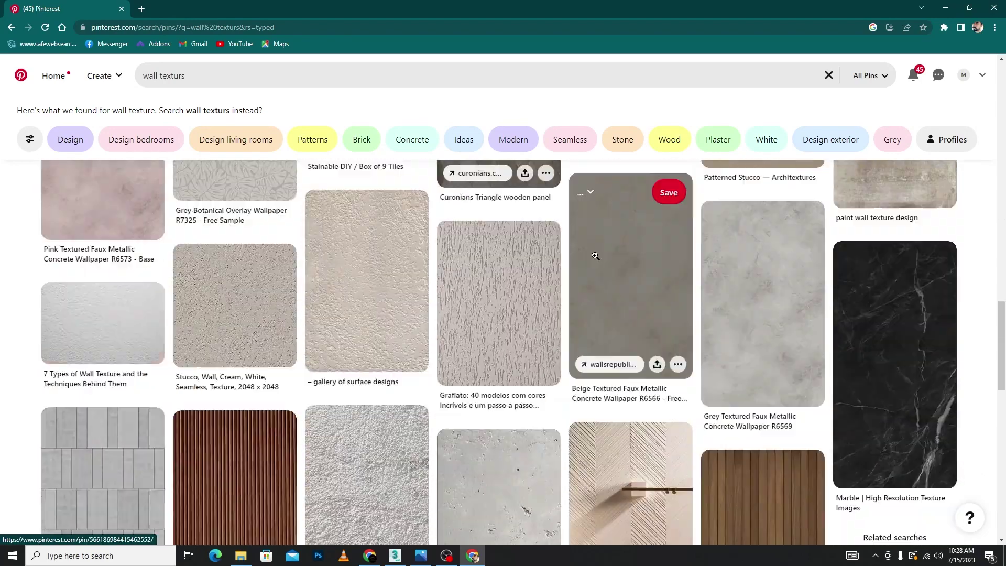
scroll(487, 270, down, 3)
scroll(482, 275, down, 2)
scroll(477, 282, down, 6)
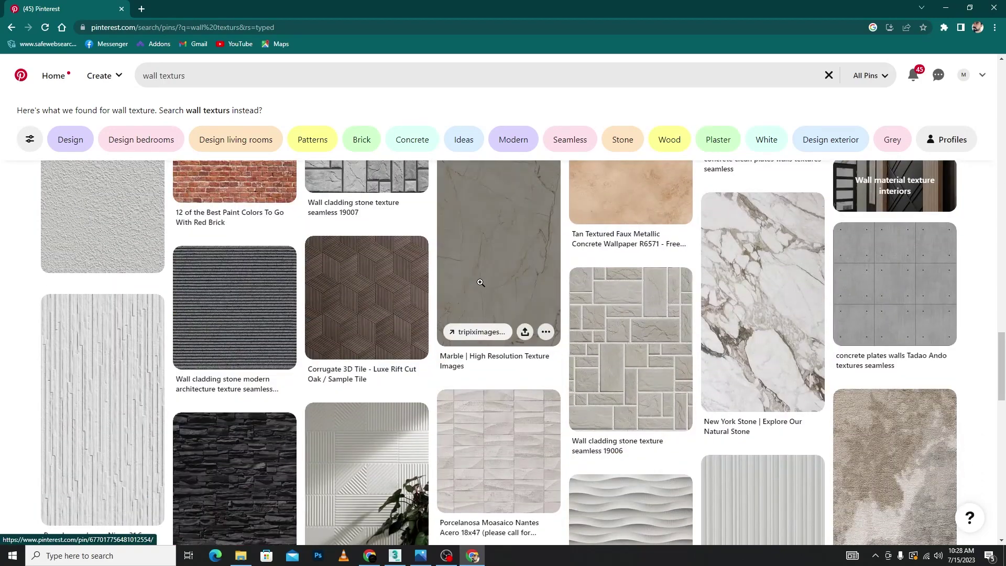
scroll(480, 283, down, 3)
click(241, 324)
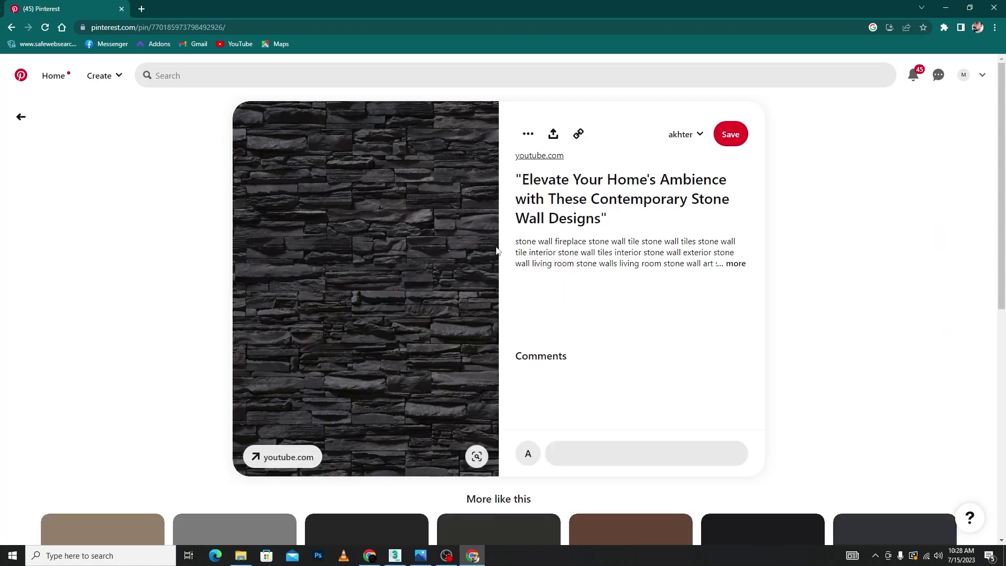
Step: Scroll 'More like this' and open the Mutual Materials Product Color Gallery pin
scroll(592, 230, down, 4)
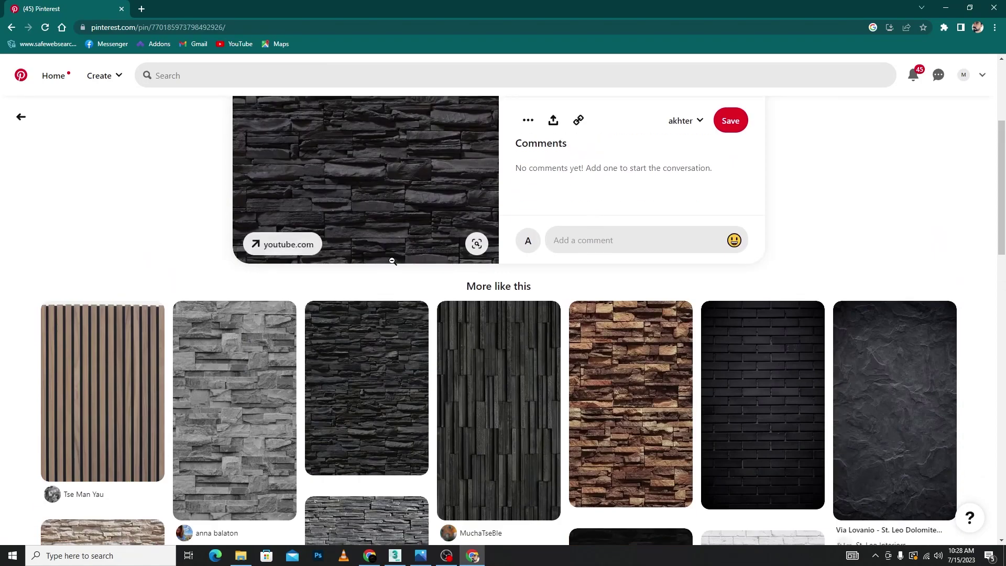
scroll(430, 251, down, 4)
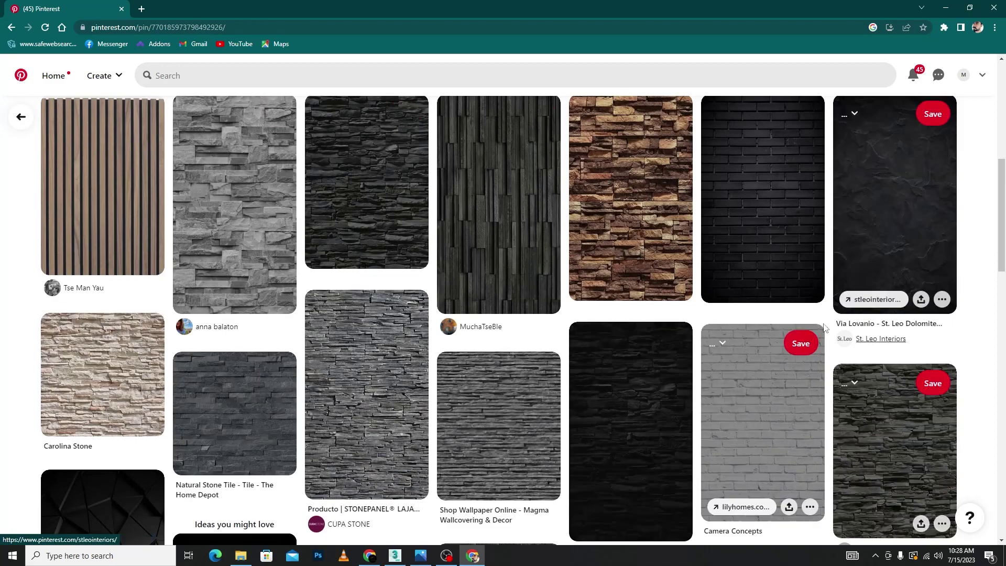
scroll(768, 275, down, 5)
mouse_move(894, 269)
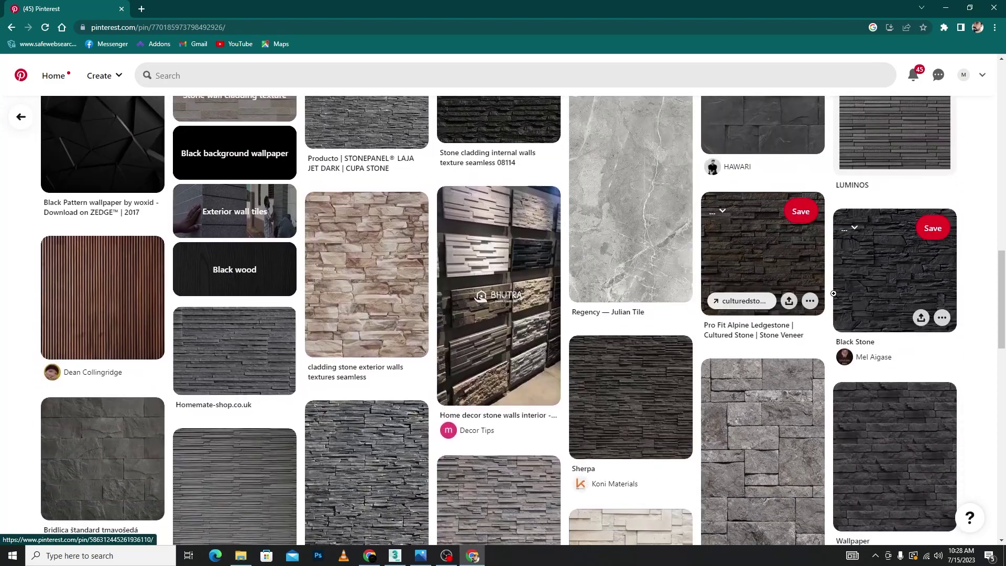
scroll(759, 223, down, 3)
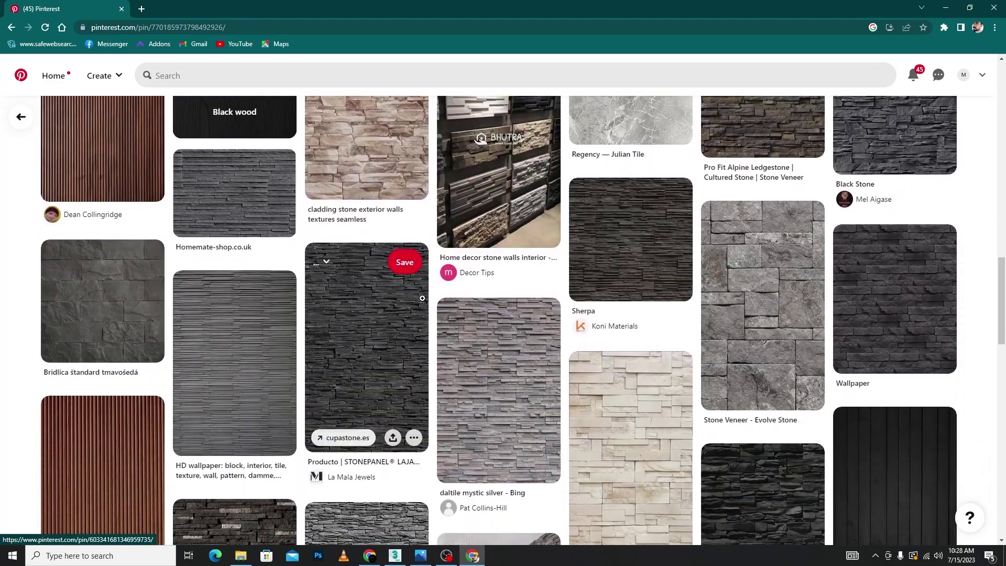
scroll(419, 283, down, 4)
click(270, 355)
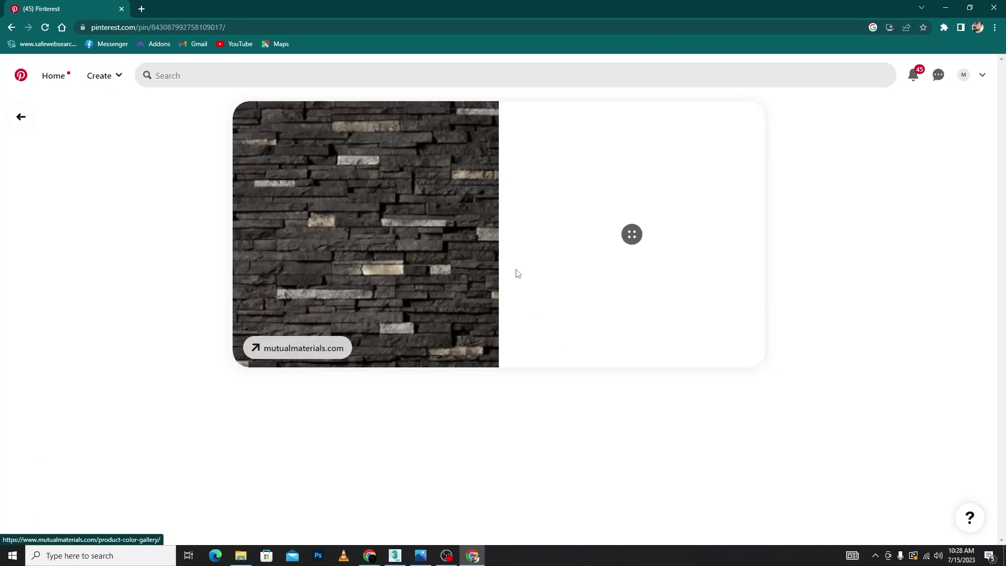
Step: Download the dark stacked-stone image and return to 3ds Max
click(527, 137)
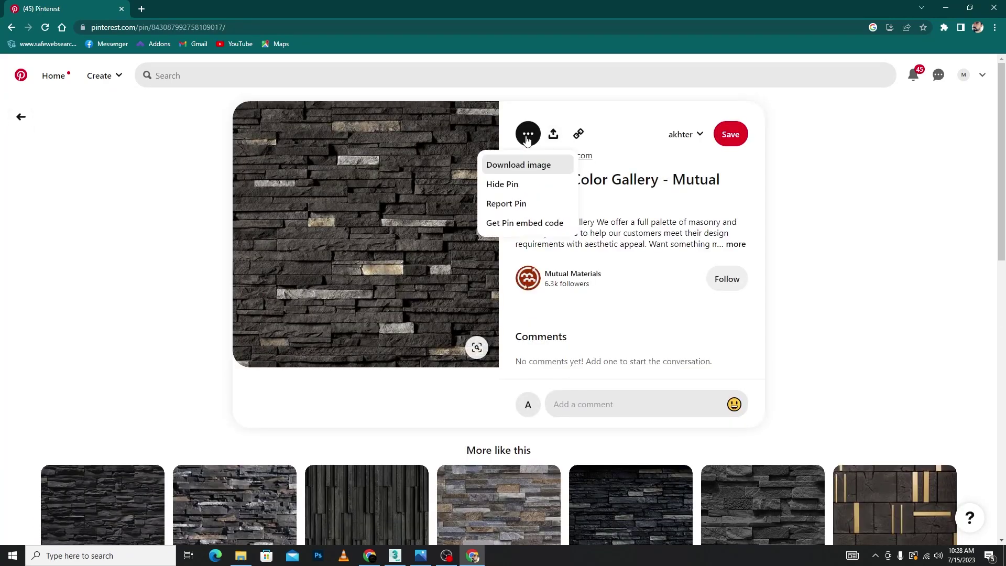
click(516, 167)
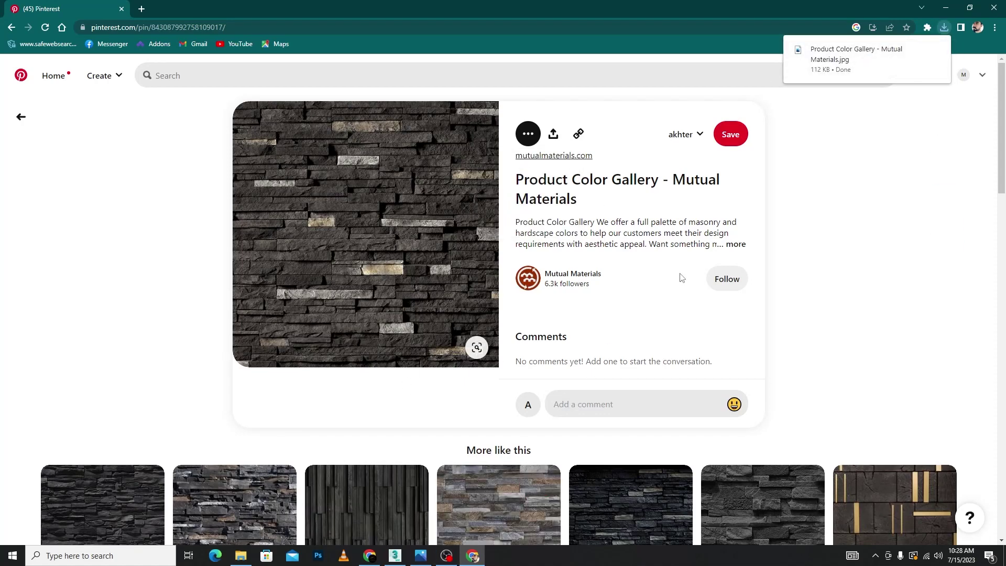
click(395, 555)
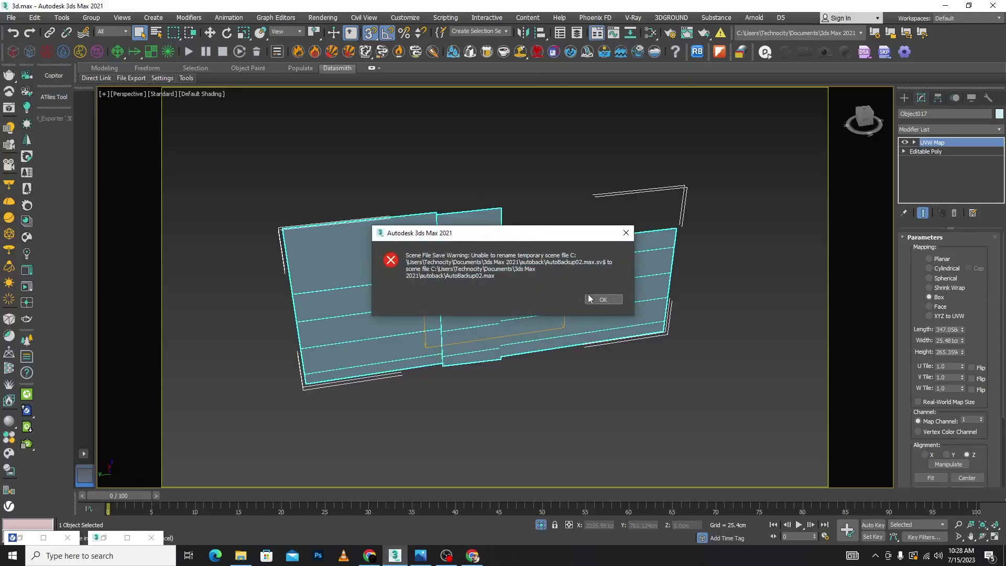
Step: Dismiss the save warning and error, then open the Slate Material Editor and pan its node graph
click(603, 300)
click(518, 291)
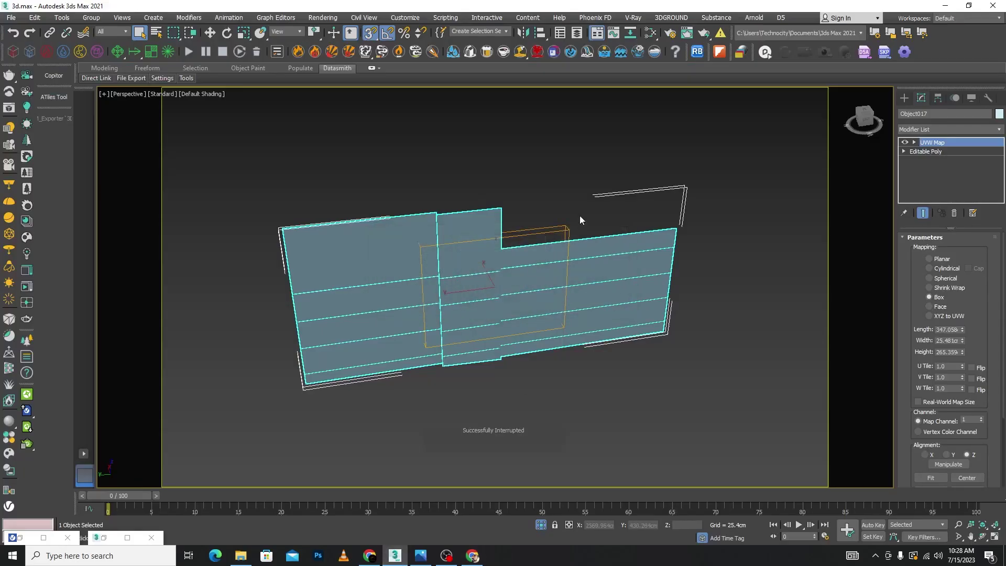
key(m)
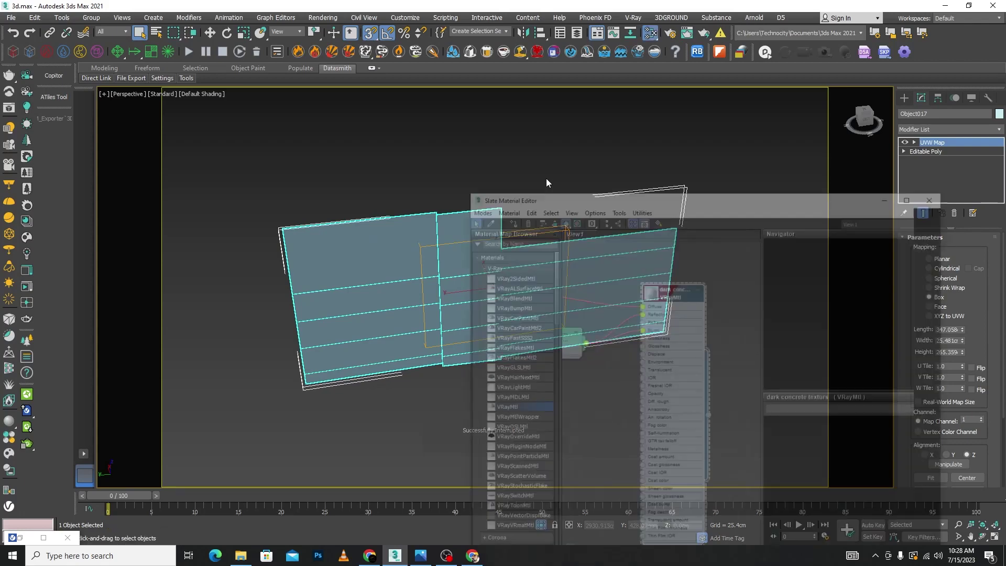
middle_drag(753, 253, 753, 196)
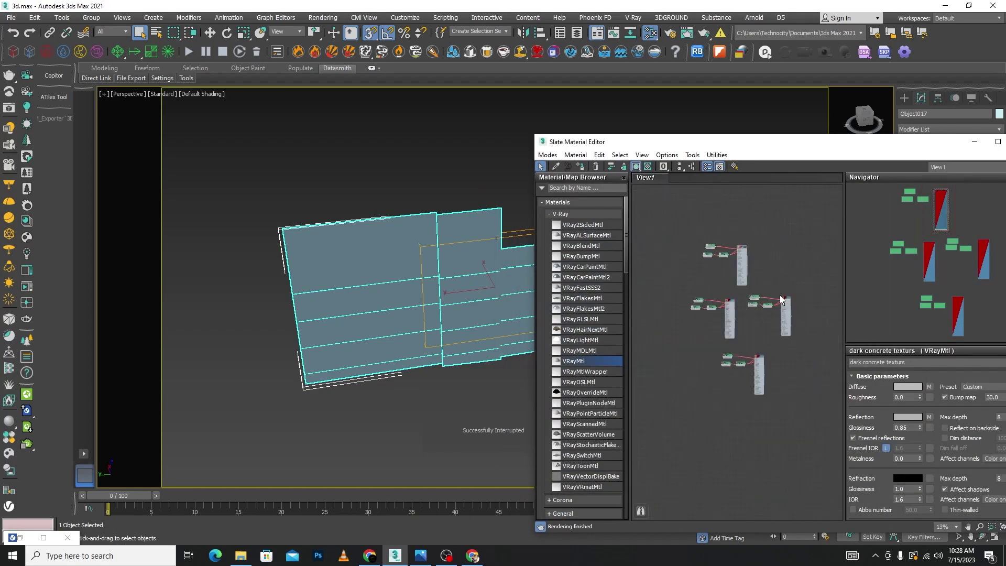
drag(726, 272, 633, 322)
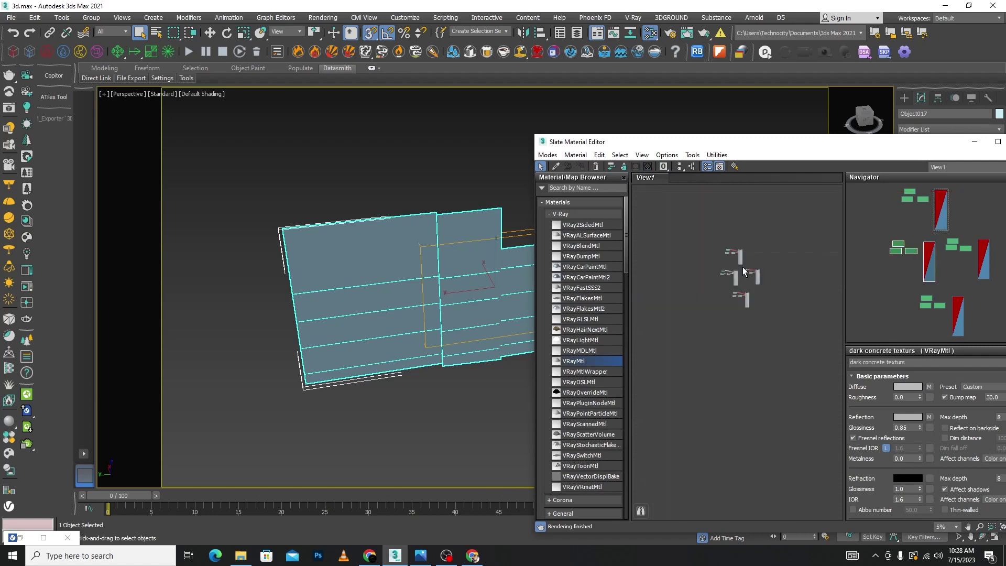
middle_drag(734, 282, 724, 205)
scroll(749, 233, up, 1)
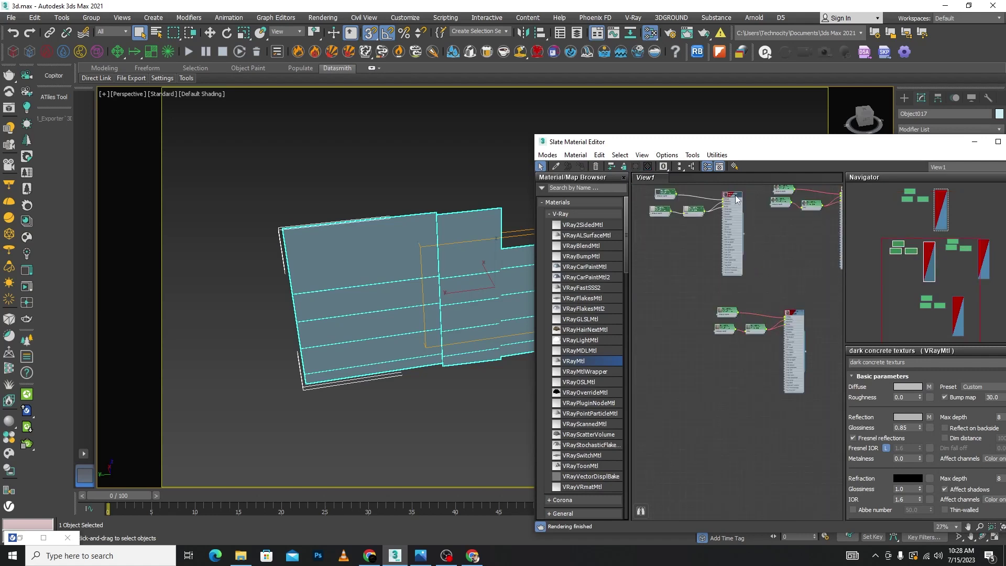
Step: Show Material #42's parameters and make it a unique copy
double_click(705, 378)
scroll(706, 378, up, 3)
scroll(724, 322, up, 2)
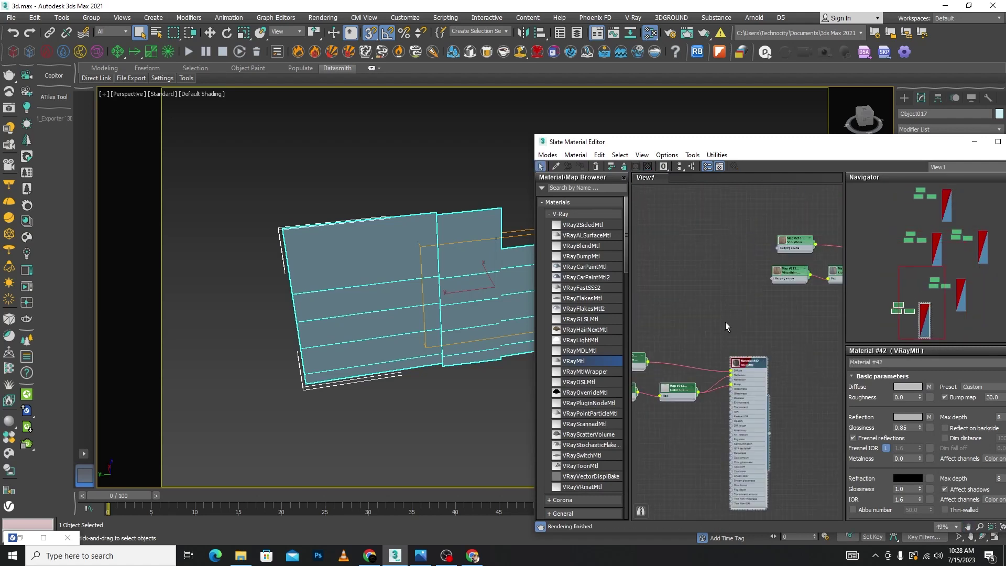
right_click(752, 363)
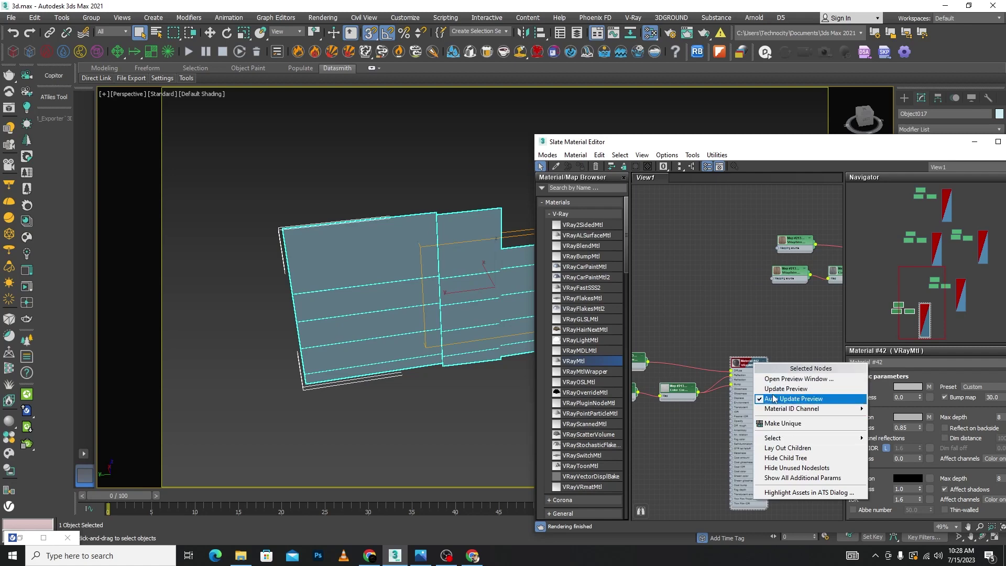
click(792, 431)
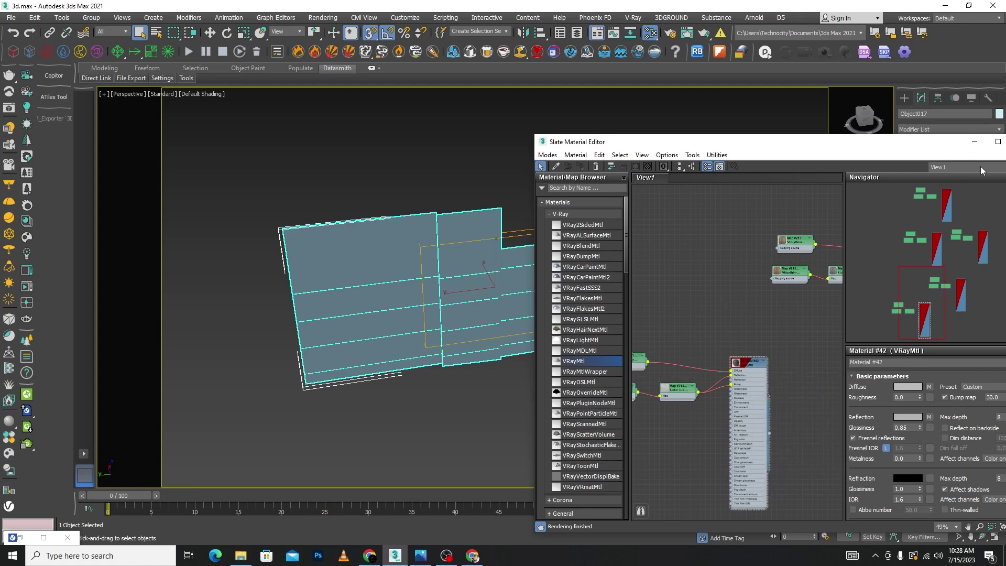
Step: Maximize the Slate Material Editor and zoom in on the Material #42 node
click(997, 142)
middle_drag(428, 193, 572, 225)
scroll(404, 196, up, 2)
Step: Rename Material #42 to 'wall stone texturs'
scroll(414, 202, up, 5)
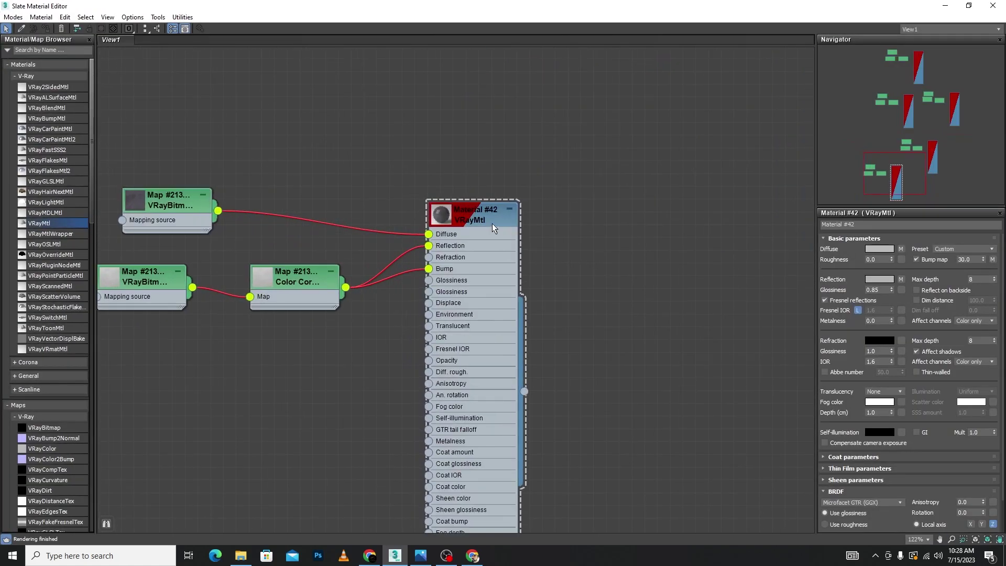
right_click(469, 222)
click(497, 255)
text(wall stone texturs)
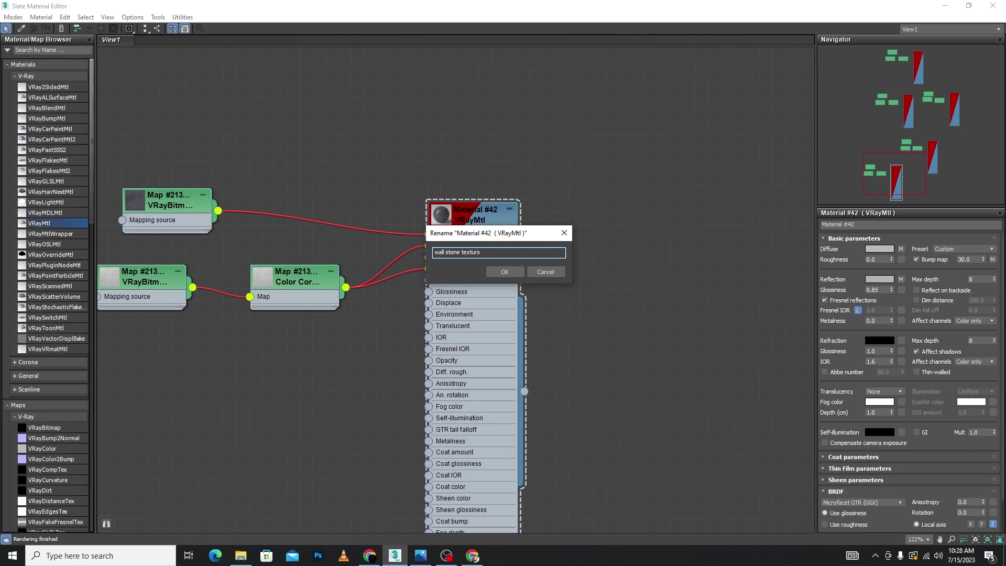
click(504, 272)
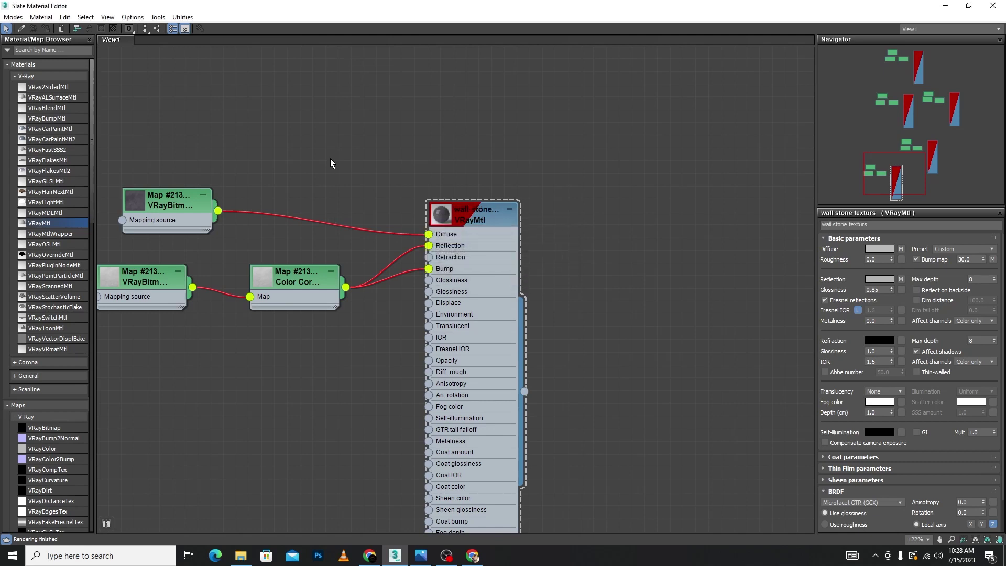
Step: Load the dark stacked-stone JPG from Downloads into the diffuse bitmap
click(203, 195)
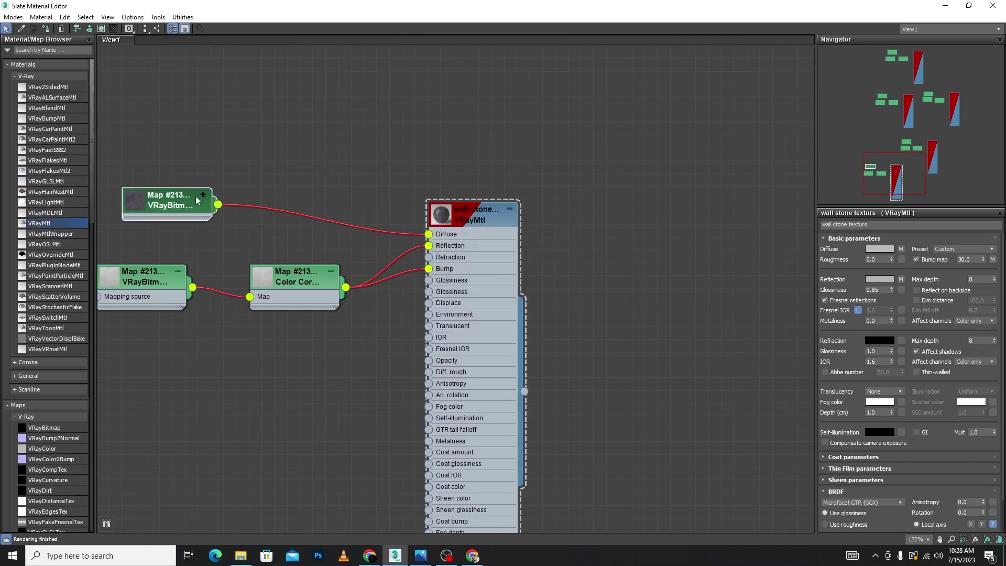
double_click(168, 197)
click(988, 255)
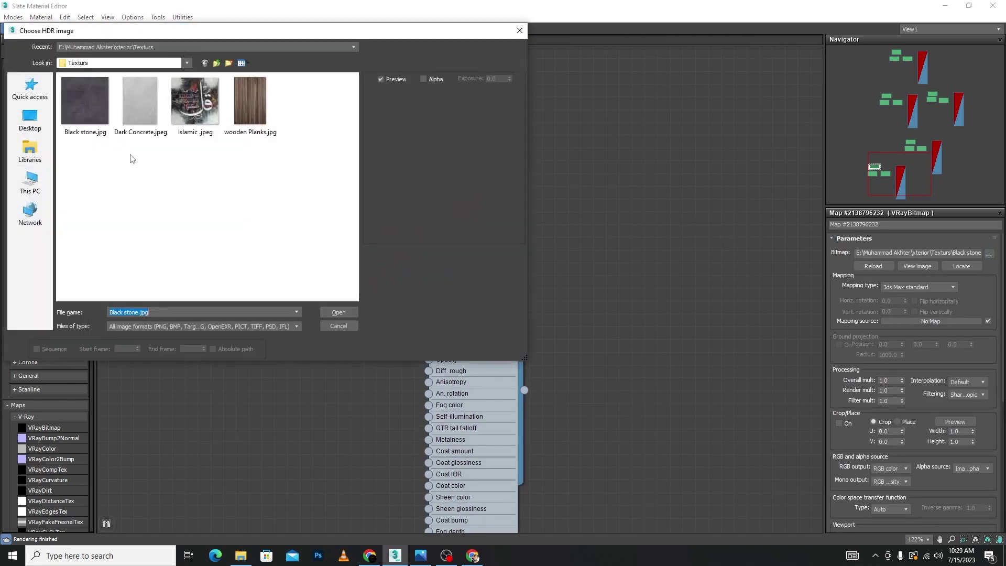
click(31, 181)
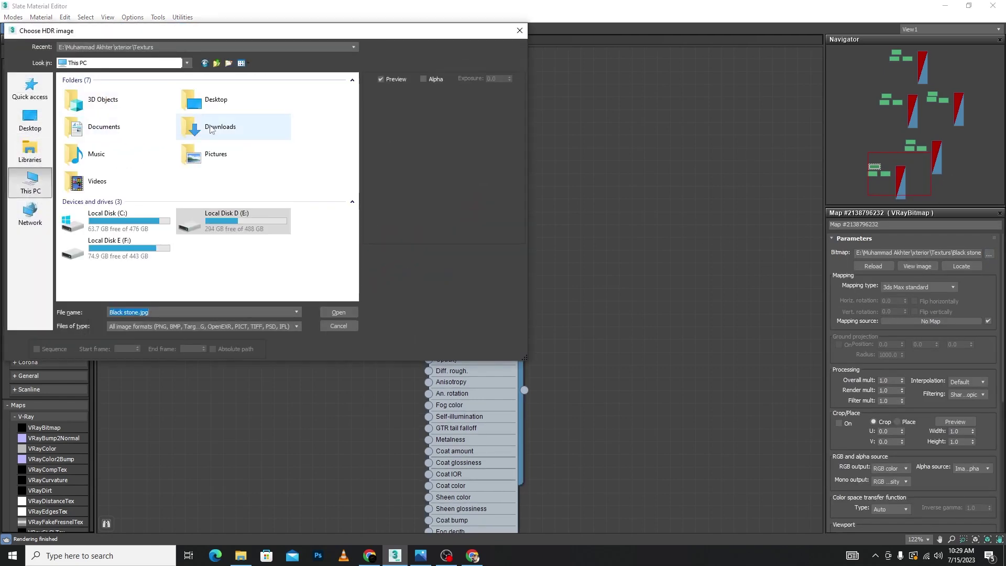
double_click(215, 127)
click(85, 120)
click(338, 313)
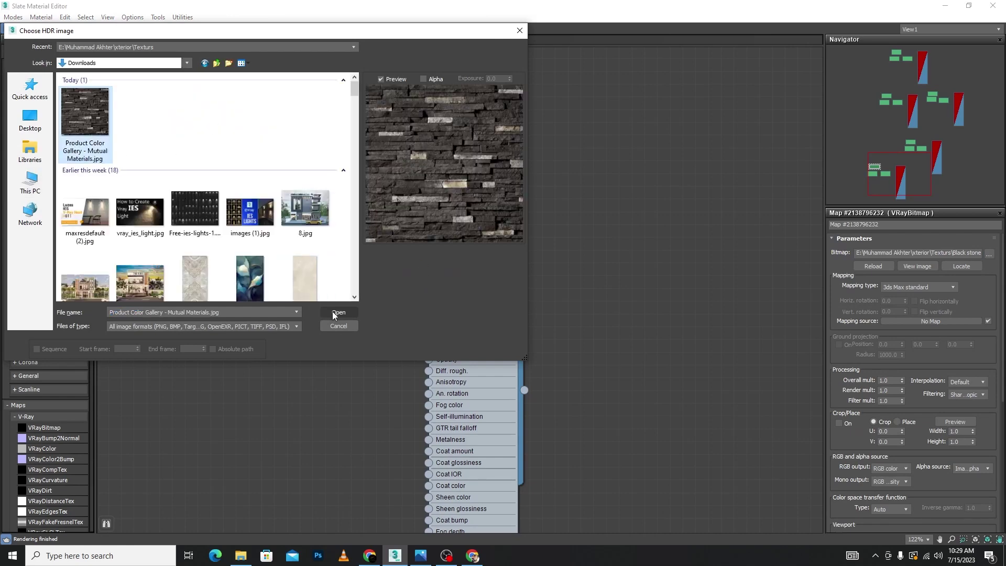
Step: Replace the old bump bitmap with a copy of the stone bitmap
click(341, 234)
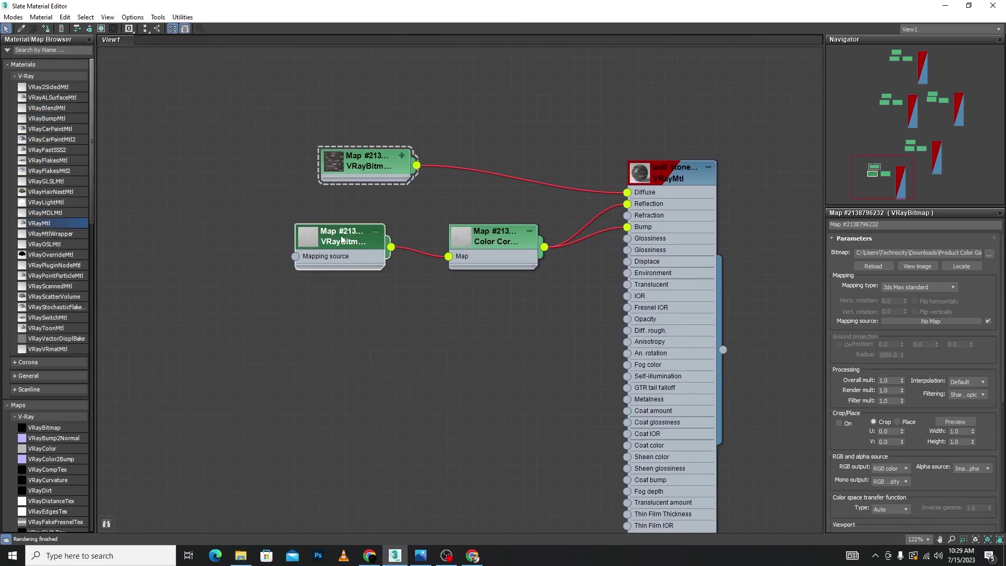
key(Delete)
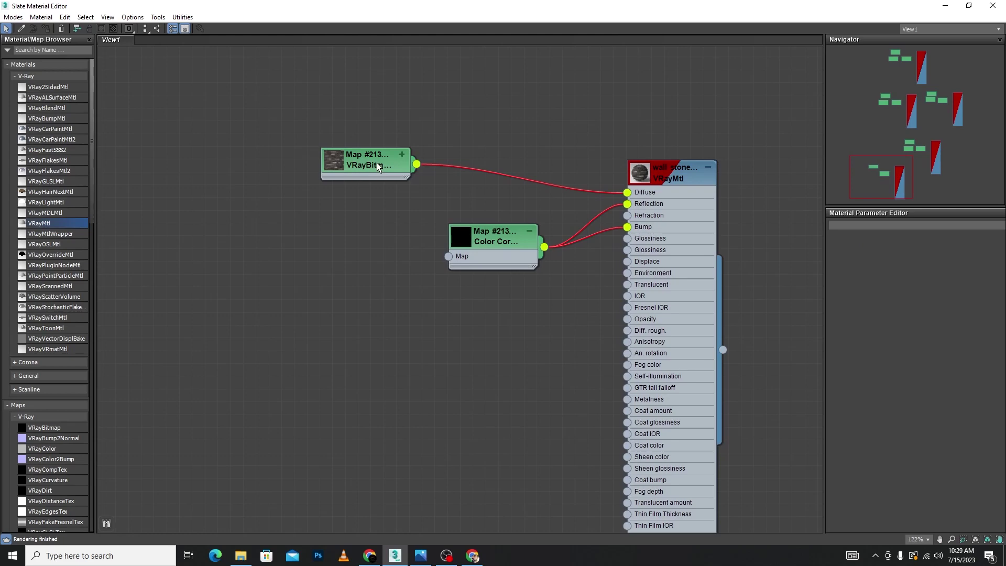
mouse_move(376, 162)
shift+mouse_down()
mouse_move(391, 256)
mouse_move(448, 256)
shift+mouse_up()
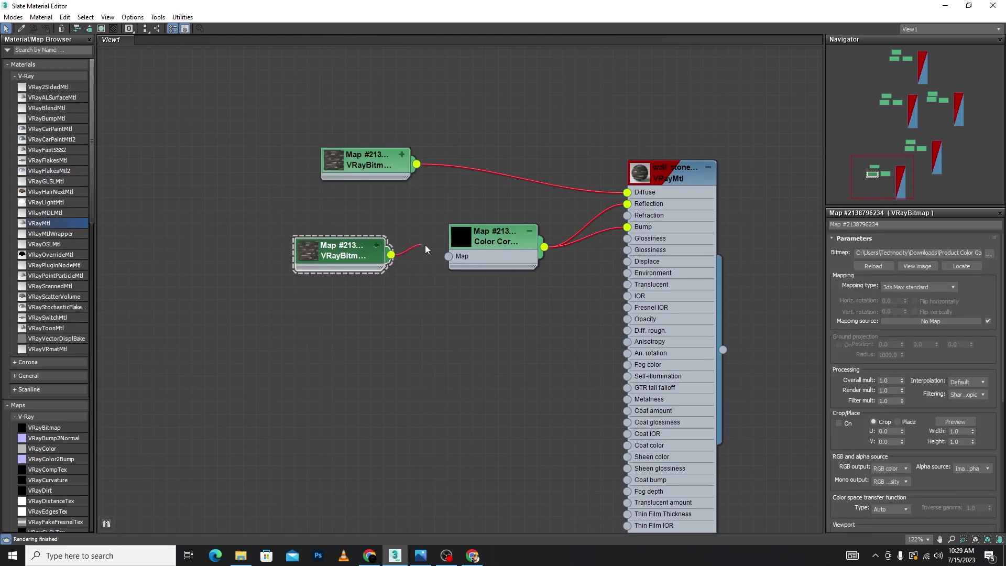
double_click(656, 175)
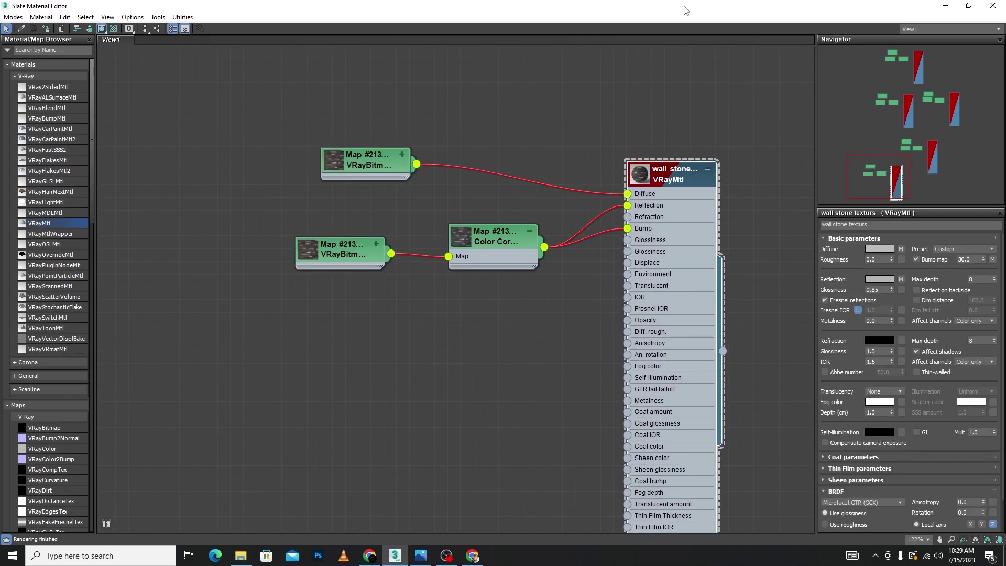
Step: Apply the wall stone texturs material to the selected wall
drag(683, 6, 228, 126)
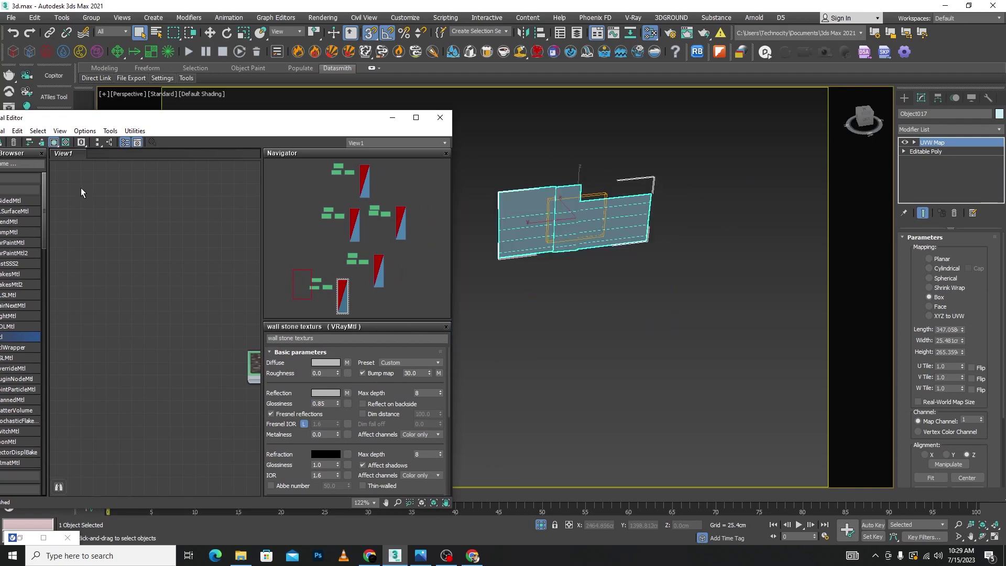
mouse_move(230, 113)
mouse_down()
mouse_move(229, 133)
mouse_move(275, 179)
mouse_up()
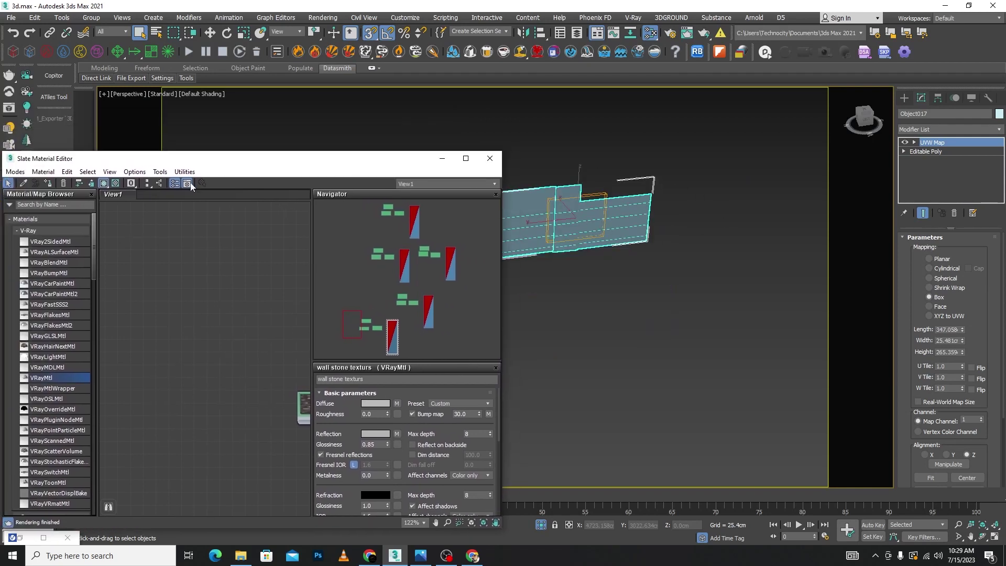
click(49, 182)
click(442, 158)
click(620, 318)
Step: Orbit and zoom around the villa to view the whole house from a new angle
scroll(620, 318, up, 5)
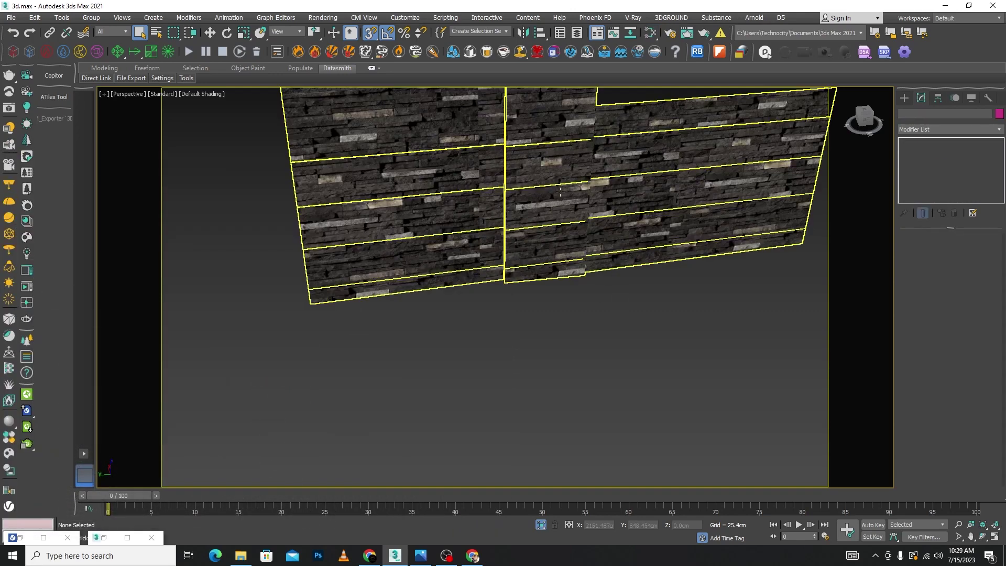
scroll(620, 318, up, 2)
scroll(628, 319, down, 10)
mouse_move(646, 322)
alt+middle_down()
mouse_move(619, 301)
mouse_move(653, 379)
alt+middle_up()
scroll(619, 296, up, 5)
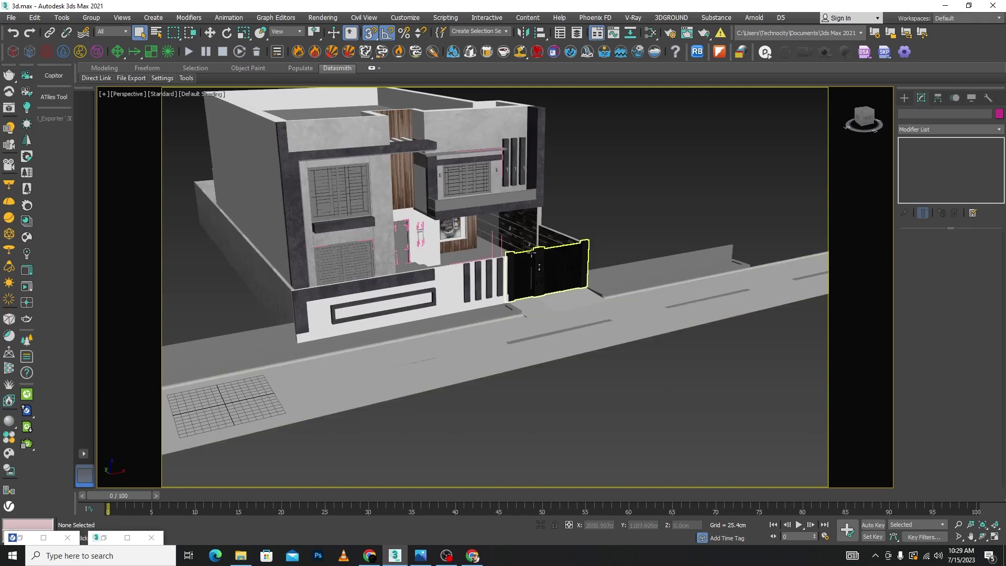
scroll(576, 254, up, 6)
scroll(529, 277, down, 8)
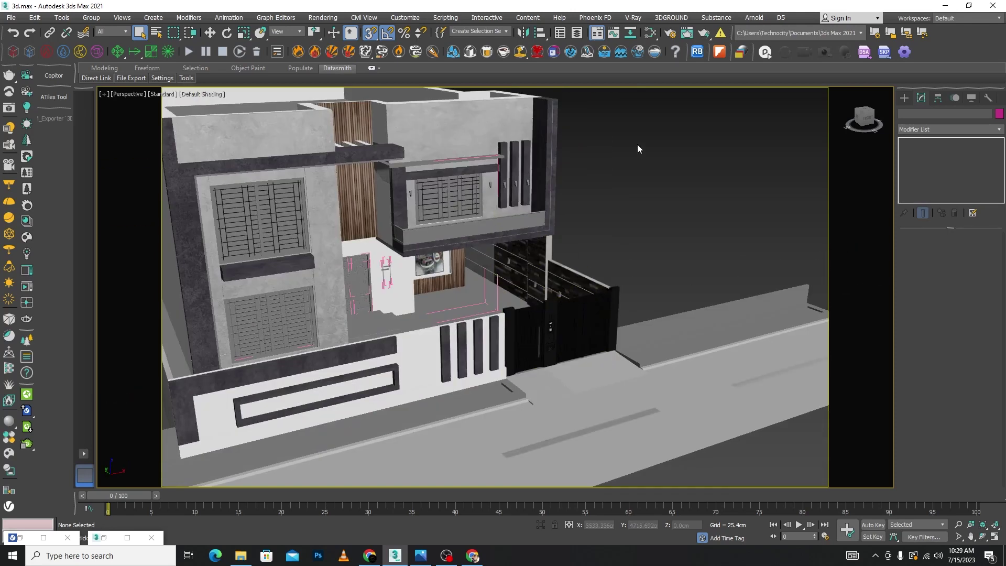
alt+middle_drag(627, 178, 623, 195)
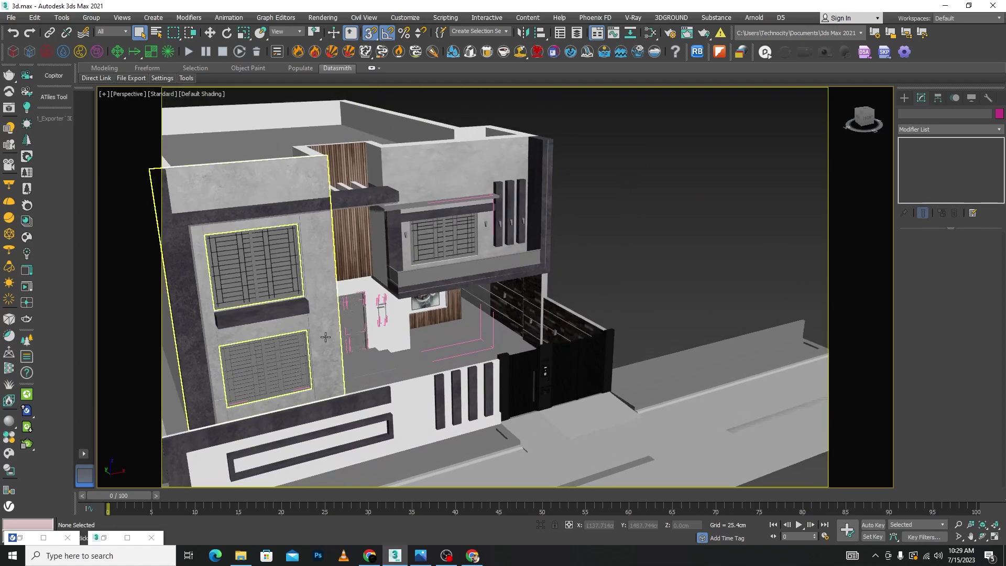
scroll(325, 337, up, 5)
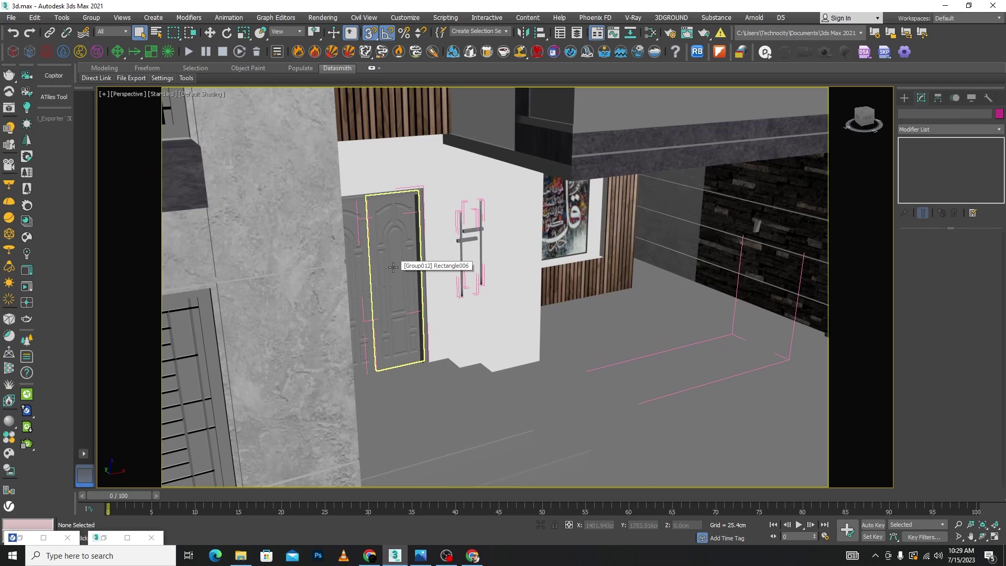
Step: Isolate the double door together with its frame
click(393, 267)
ctrl+click(359, 239)
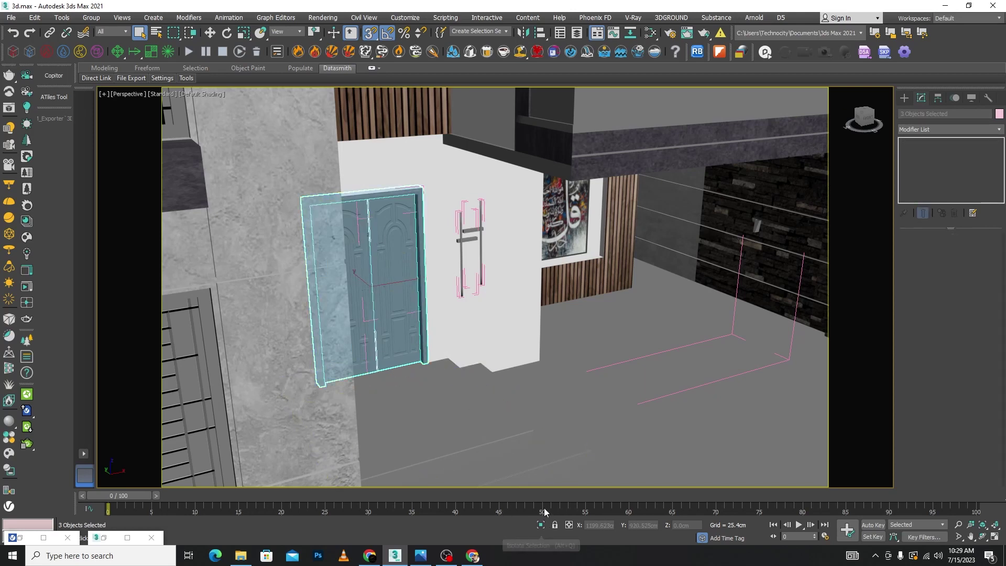
click(540, 524)
click(654, 319)
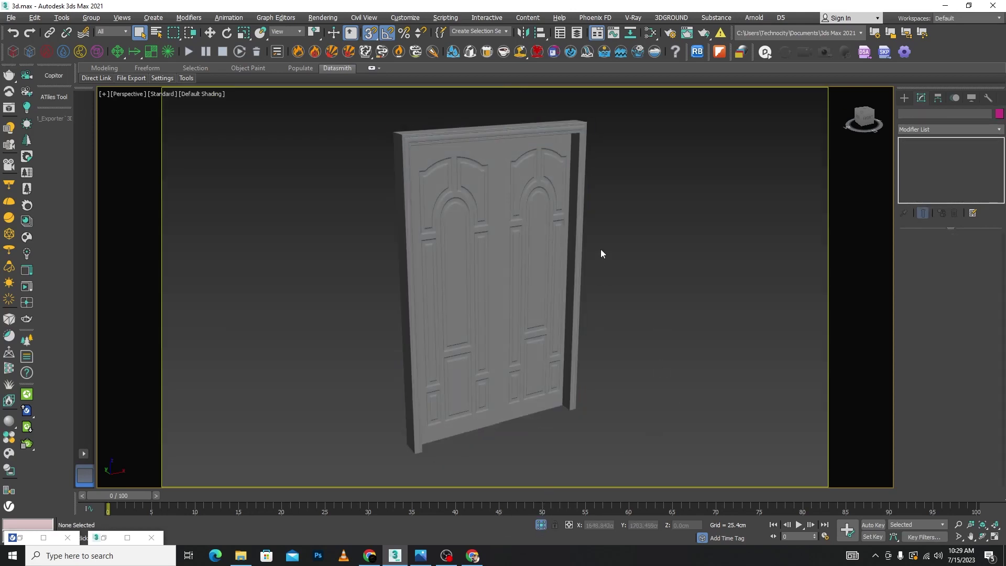
Step: Window-select the three door parts, then open and close the material editor
scroll(600, 254, down, 3)
drag(617, 151, 370, 483)
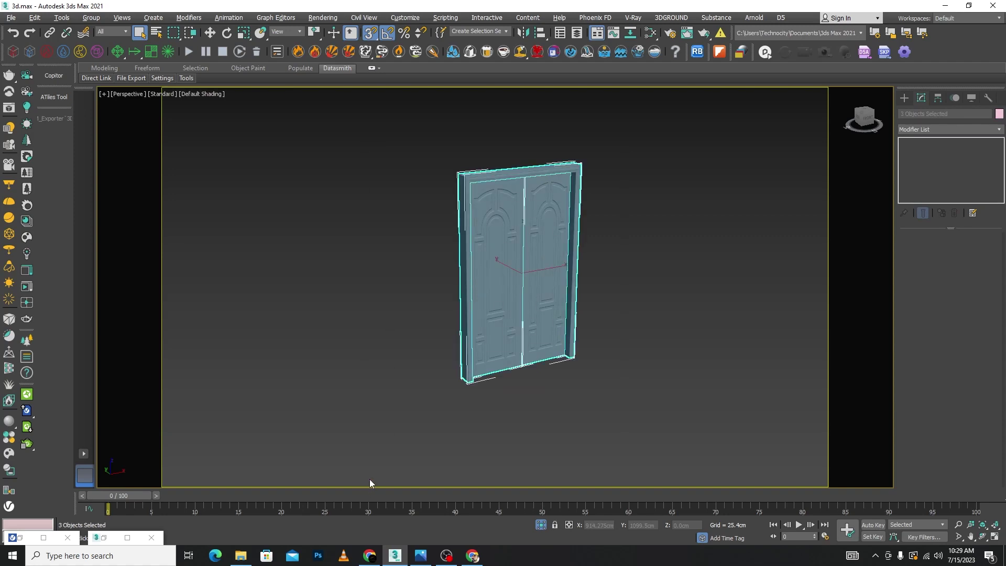
key(m)
drag(344, 166, 704, 124)
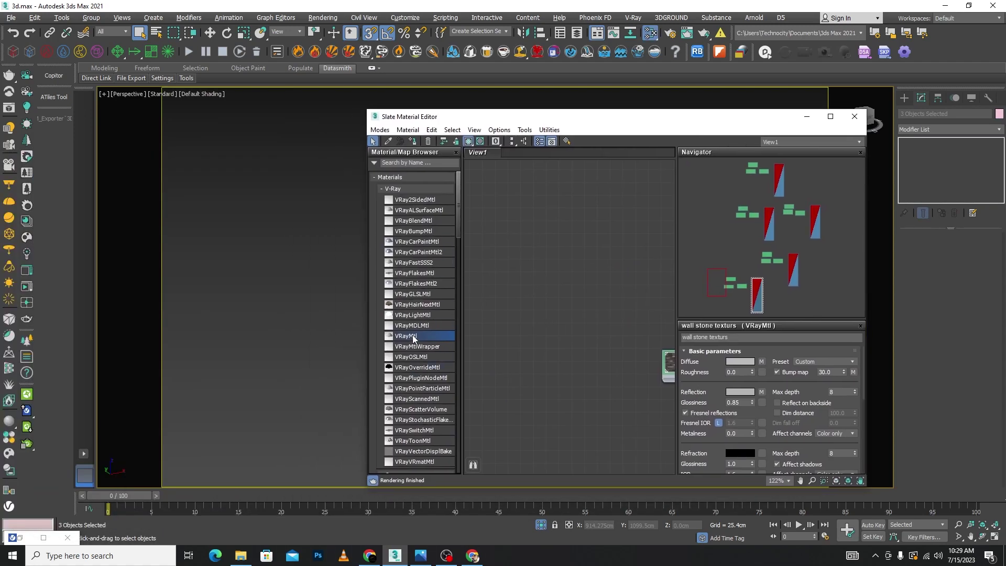
click(854, 116)
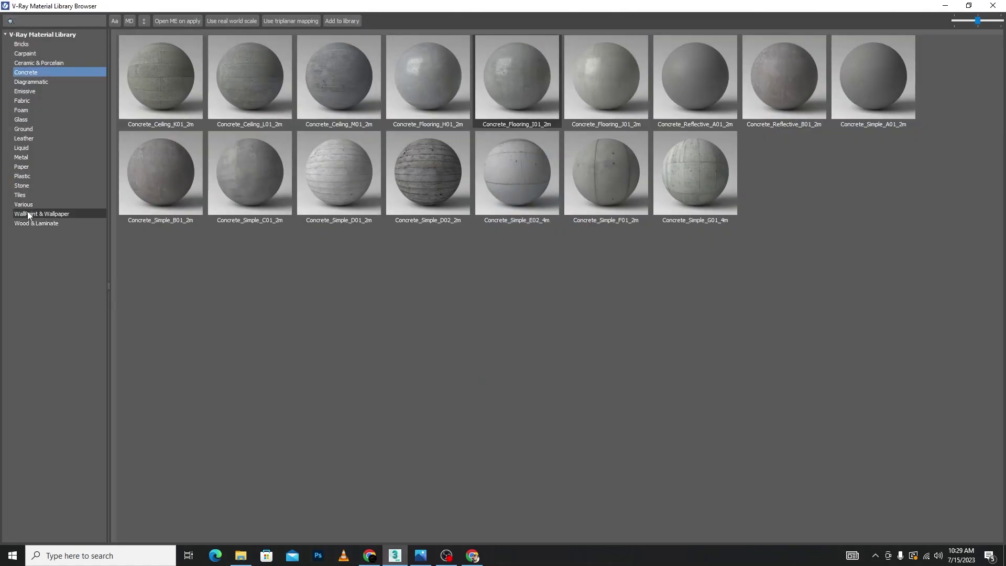
Step: Scroll through the Wood & Laminate materials in the V-Ray library, then close it
click(22, 222)
scroll(697, 190, down, 2)
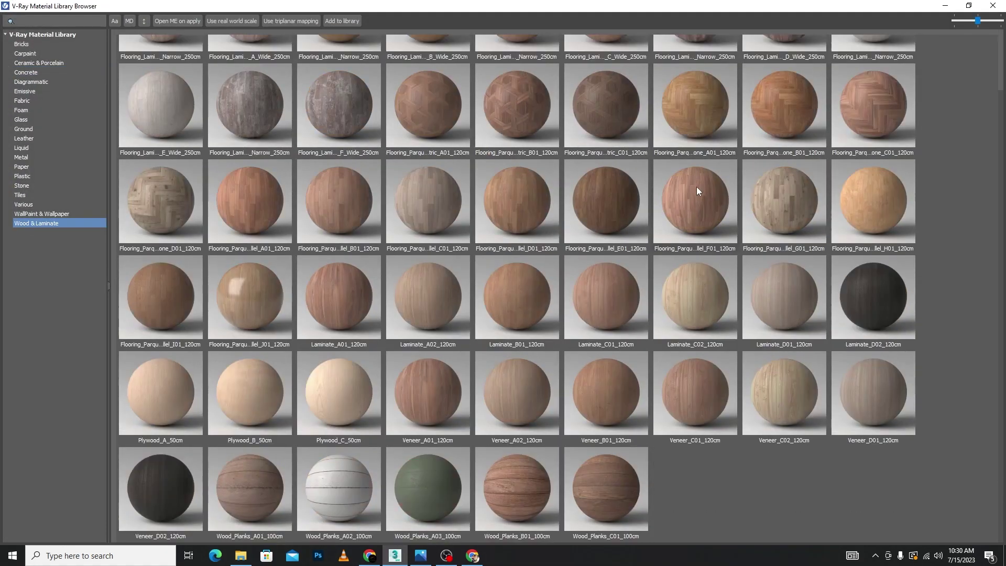
mouse_move(696, 200)
scroll(697, 192, up, 2)
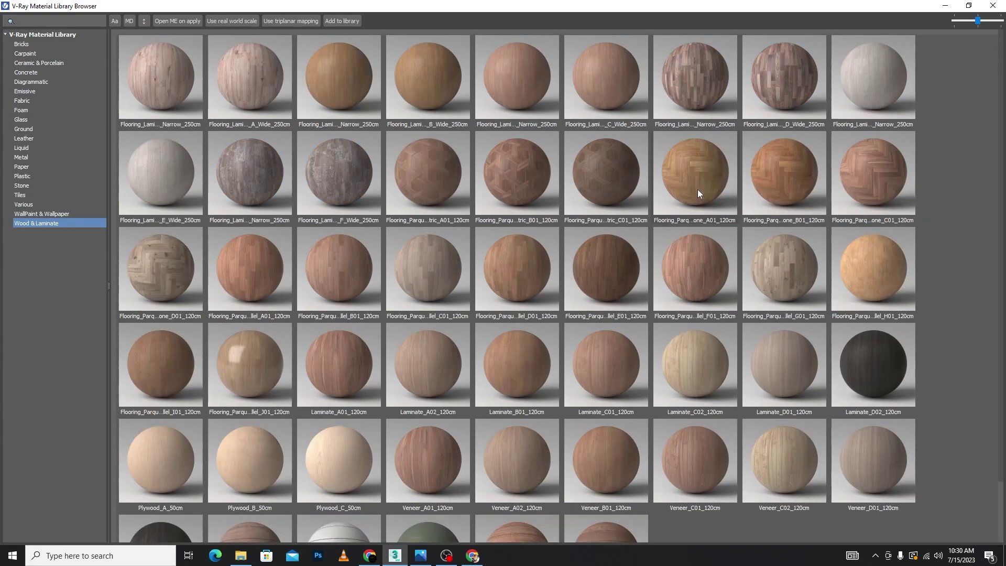
double_click(879, 10)
click(594, 18)
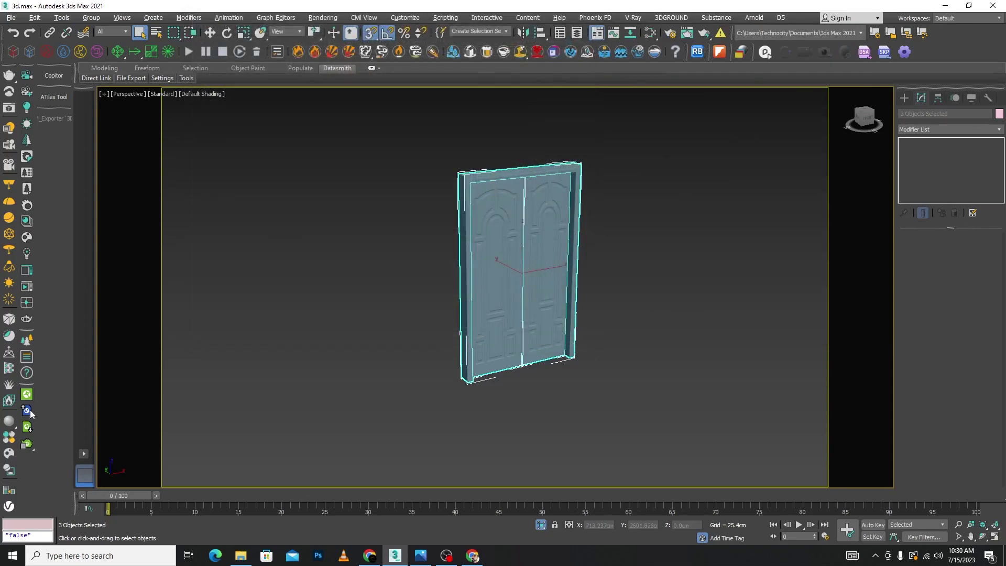
Step: Filter Chaos Cosmos to downloaded Wood materials and shrink its window beside the viewport
click(10, 454)
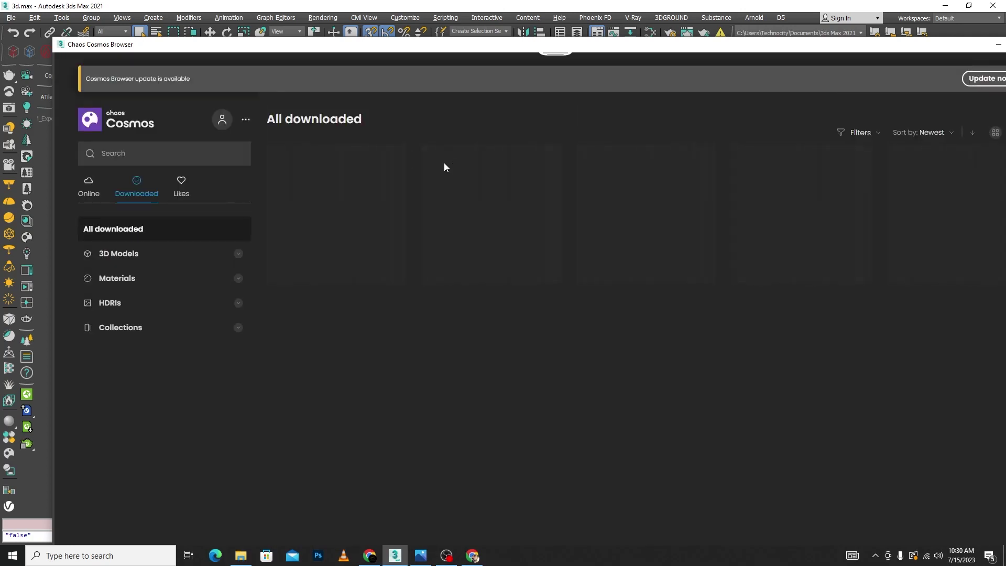
click(130, 278)
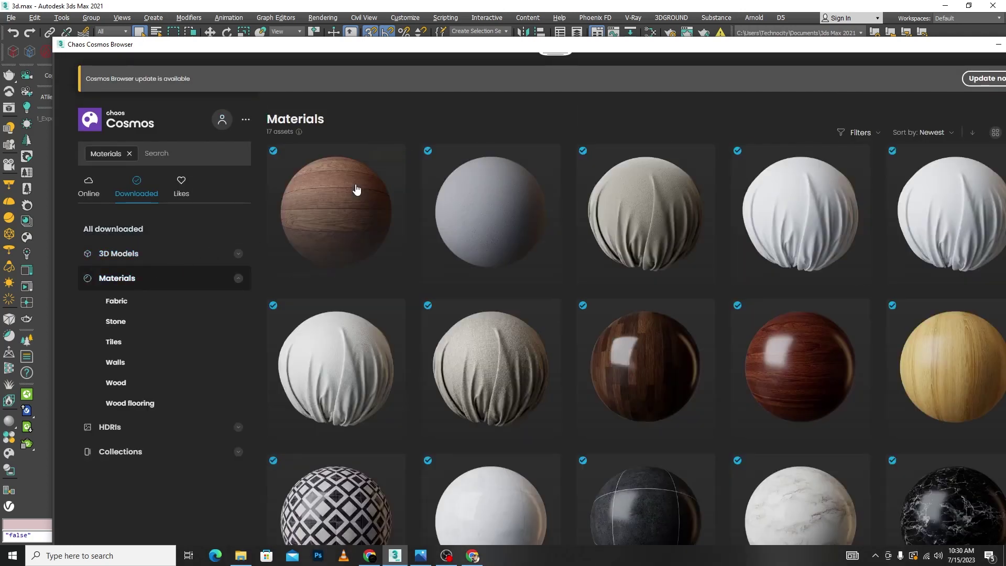
click(115, 390)
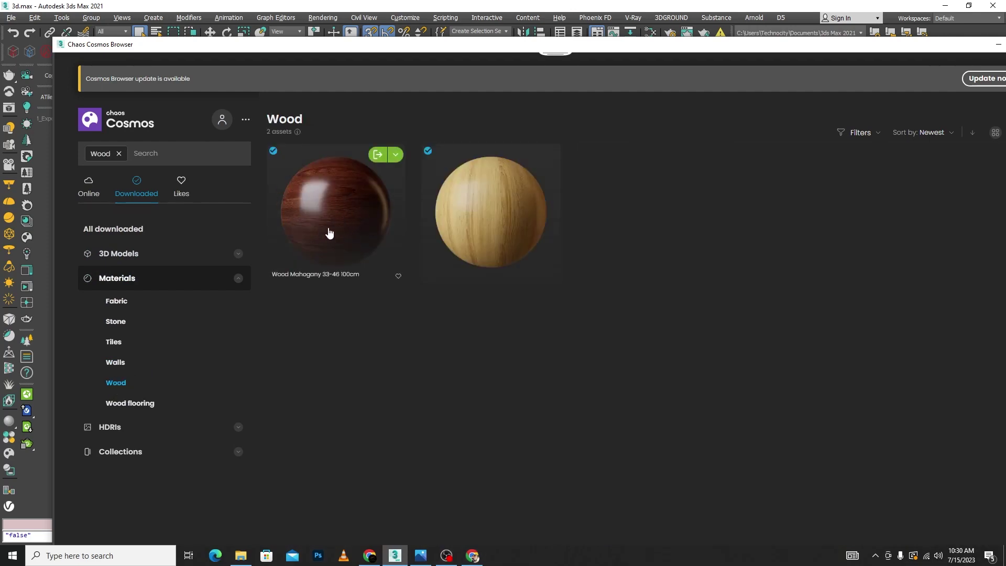
mouse_move(487, 58)
mouse_down()
mouse_move(117, 82)
mouse_move(201, 82)
mouse_up()
click(769, 214)
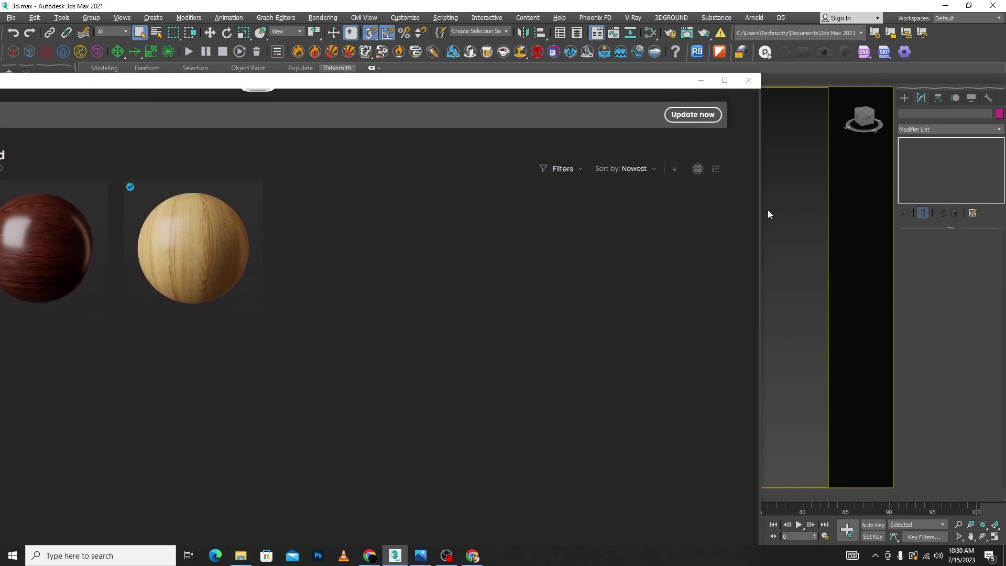
Step: Switch to the Compact Material Editor and import Wood Mahogany 33-46 100cm into a slot
key(m)
click(380, 130)
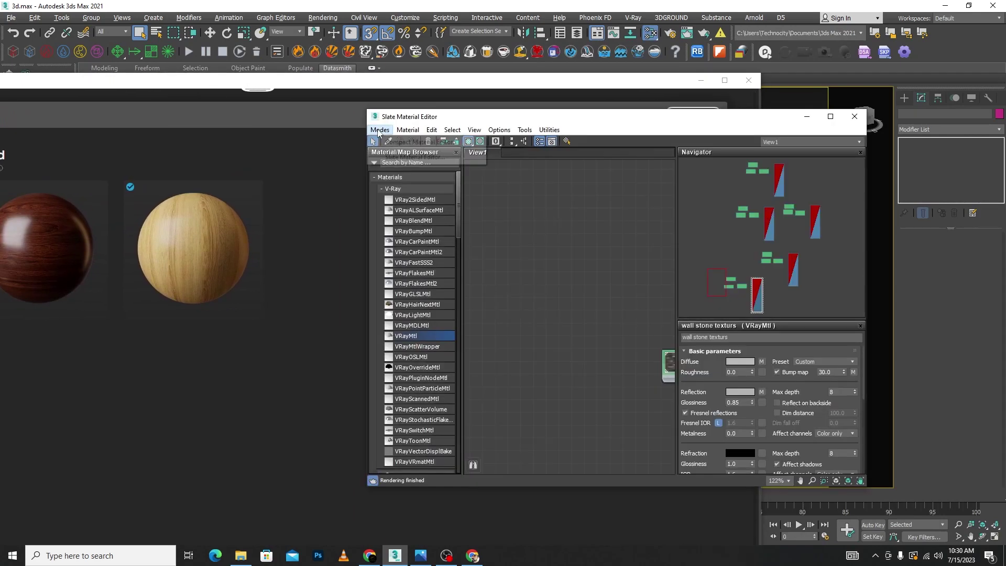
click(411, 142)
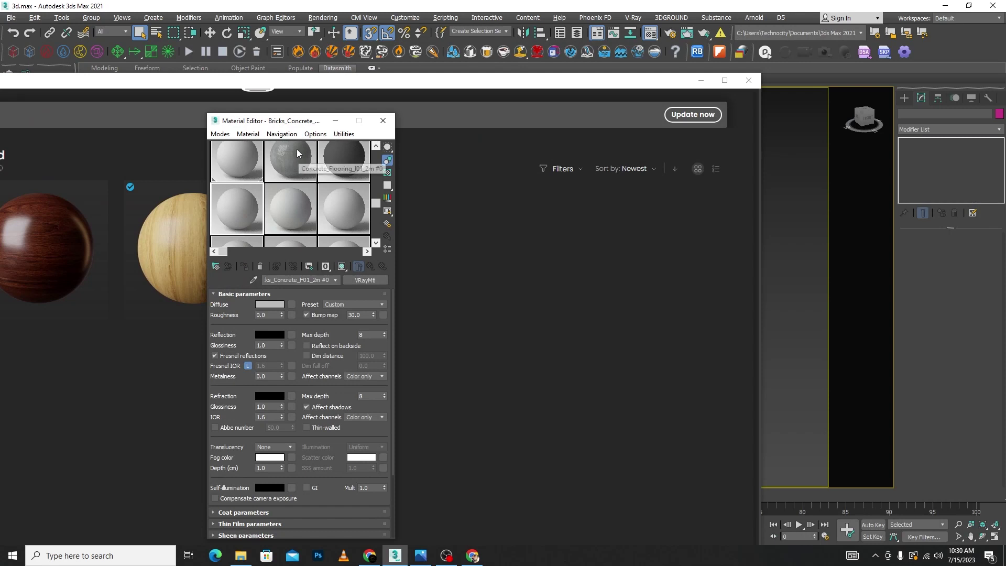
drag(292, 126, 366, 116)
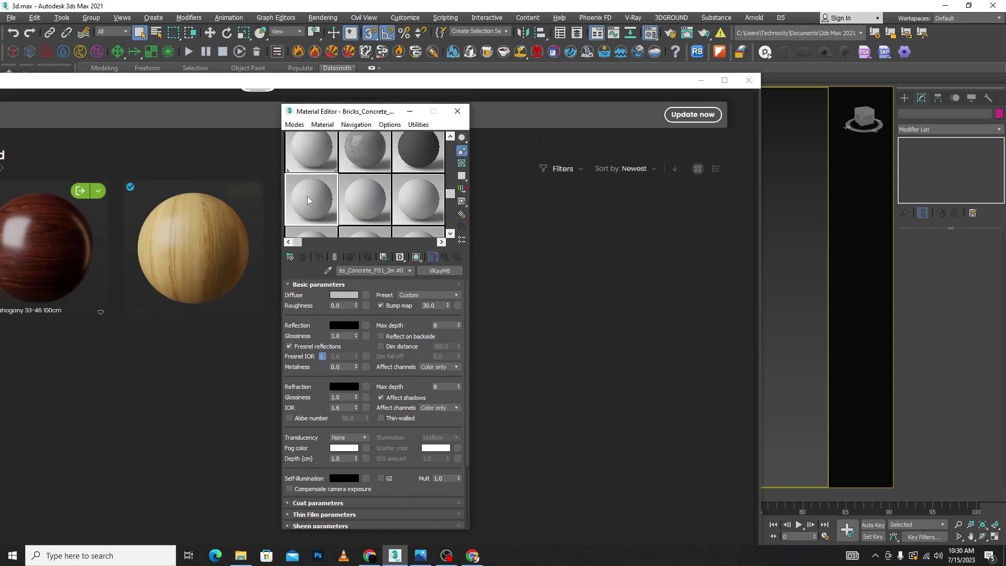
click(81, 192)
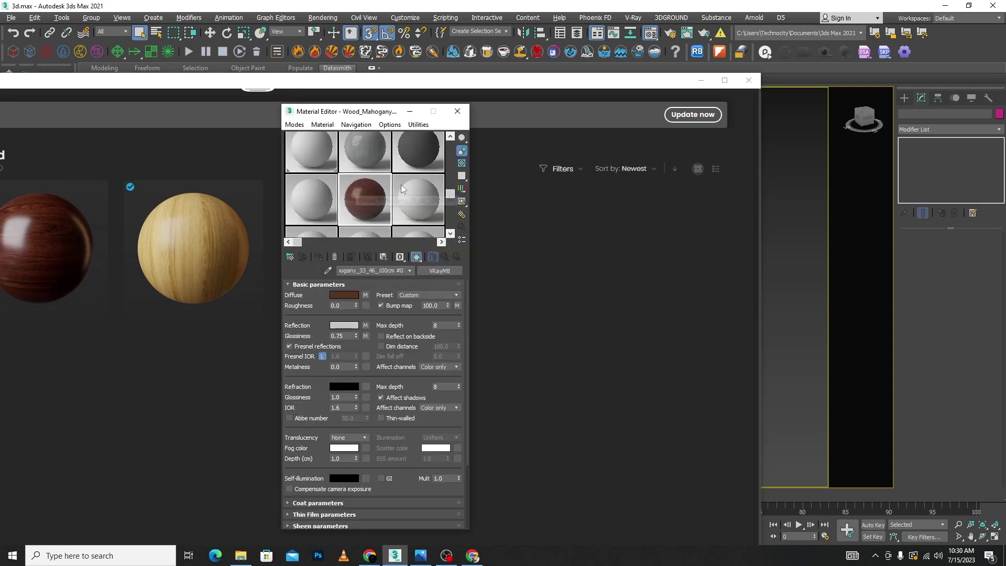
Step: Select the whole door and apply the Wood Mahogany material to it
click(700, 80)
scroll(656, 206, down, 6)
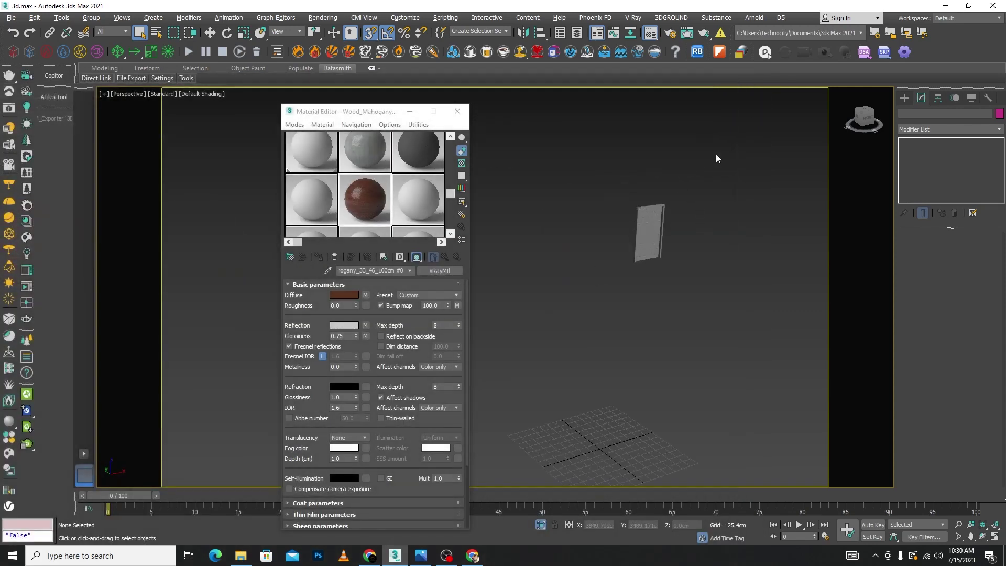
drag(621, 189, 686, 277)
scroll(642, 212, up, 5)
scroll(747, 281, up, 3)
middle_drag(747, 280, 691, 270)
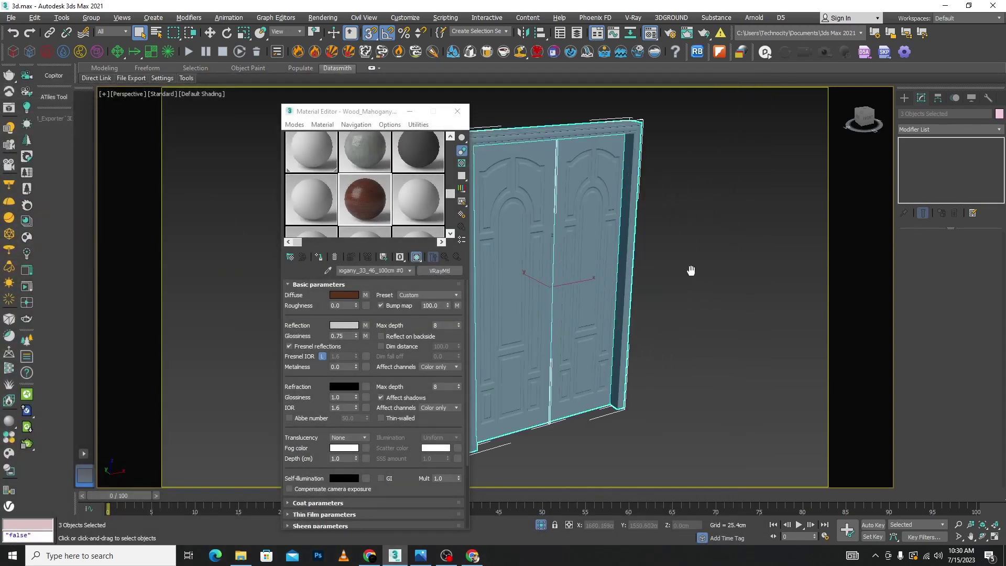
click(318, 258)
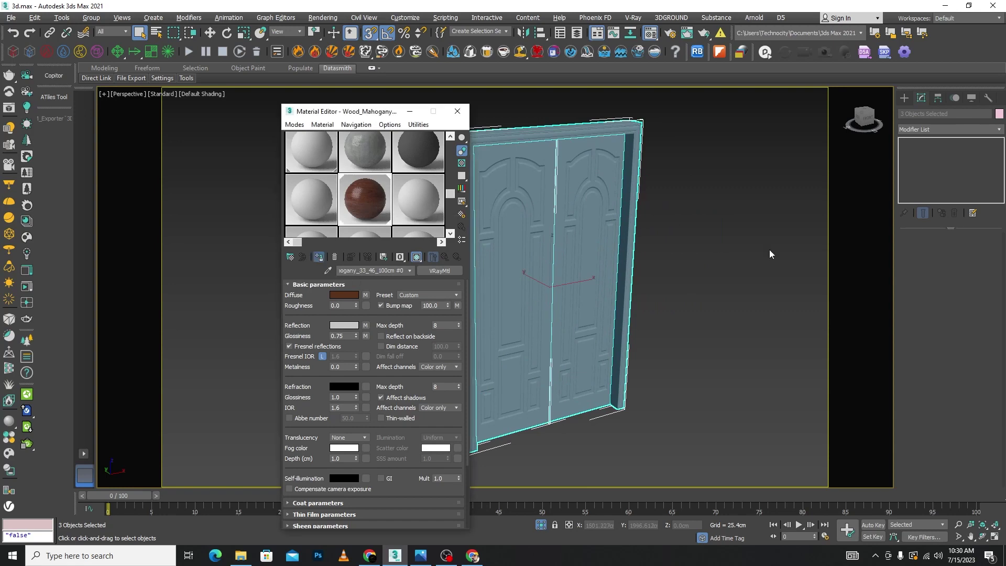
click(769, 252)
scroll(616, 264, up, 5)
scroll(616, 264, down, 5)
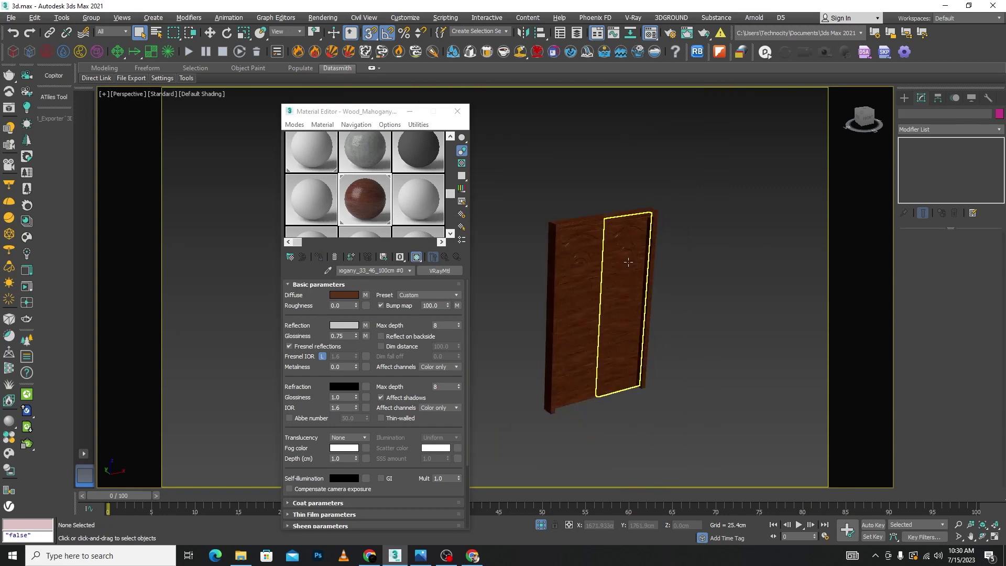
scroll(616, 264, up, 1)
click(624, 324)
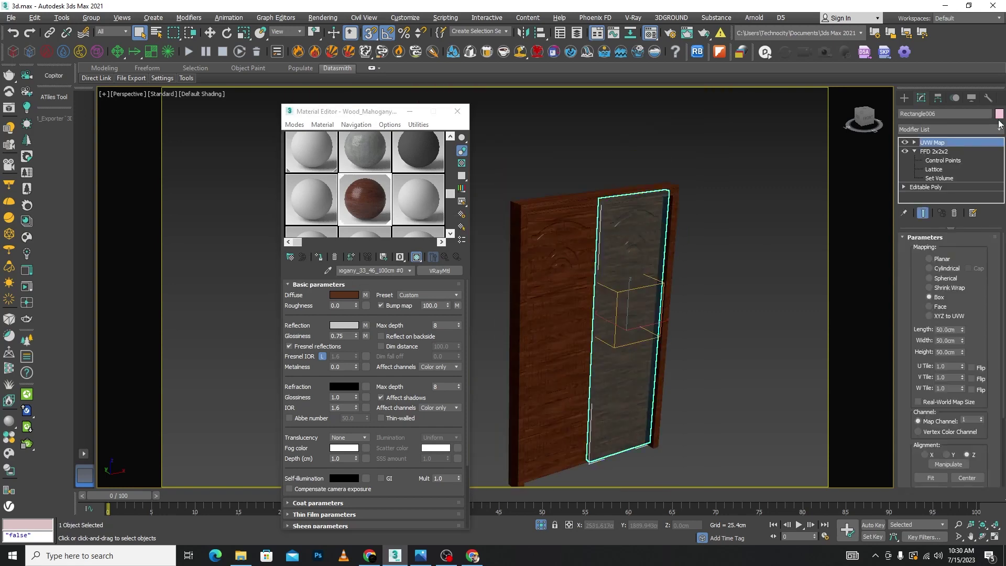
Step: Remove the panel's old UVW mapping and convert the door parts to editable poly
click(953, 213)
scroll(698, 181, down, 2)
drag(530, 449, 530, 448)
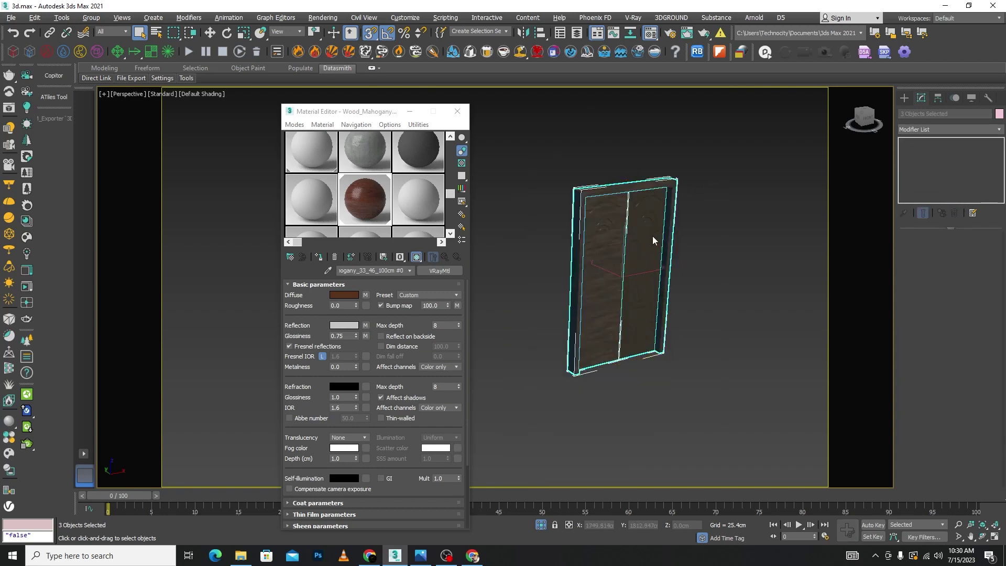
right_click(652, 235)
click(805, 356)
click(727, 427)
alt+middle_drag(727, 426, 654, 314)
click(650, 272)
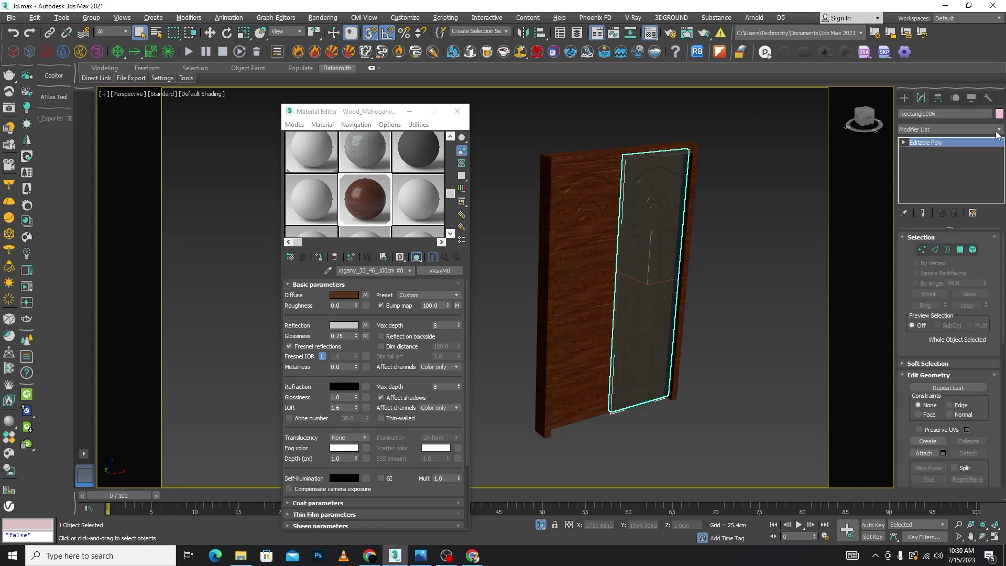
Step: Add a Box UVW Map to the inner panel and rotate its gizmo 90° in Front view
click(997, 131)
text(uv)
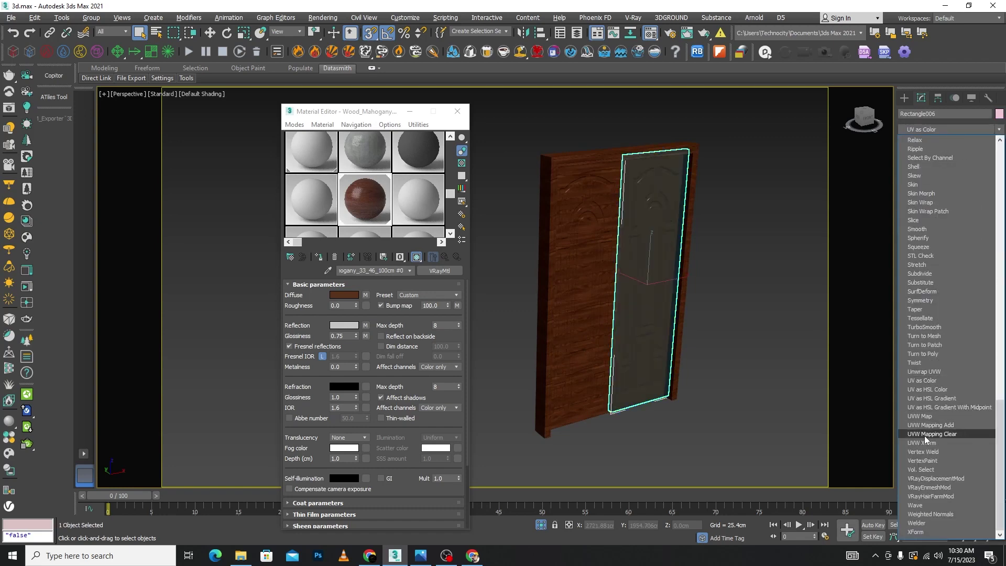
click(925, 416)
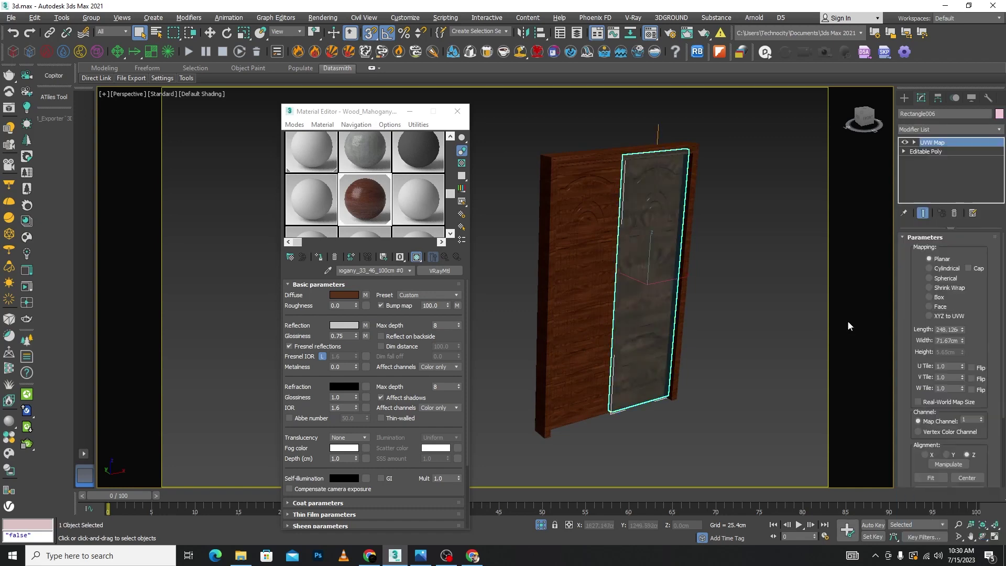
click(931, 299)
scroll(702, 251, up, 5)
scroll(699, 250, down, 5)
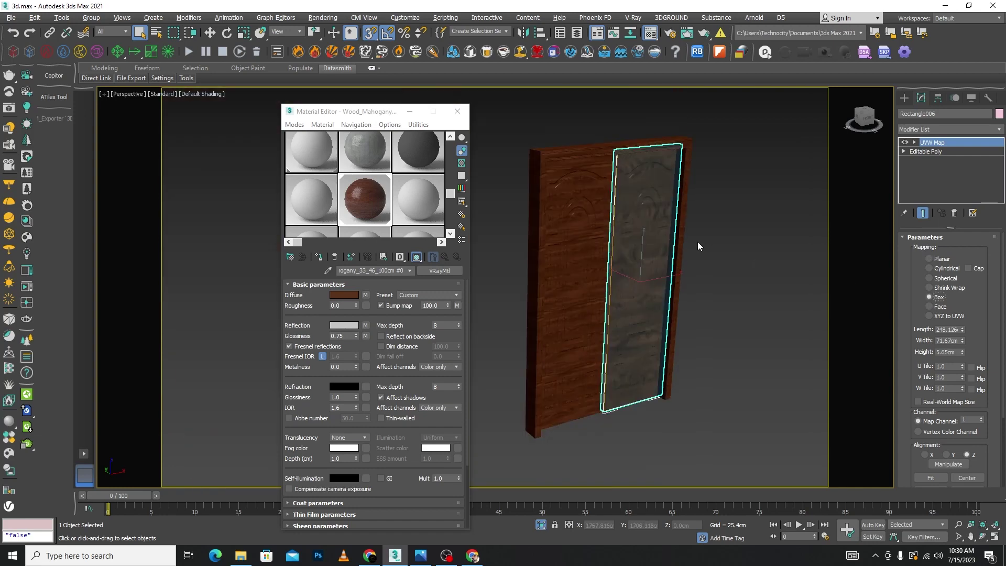
key(f)
scroll(695, 249, up, 3)
scroll(692, 252, up, 2)
scroll(686, 248, up, 3)
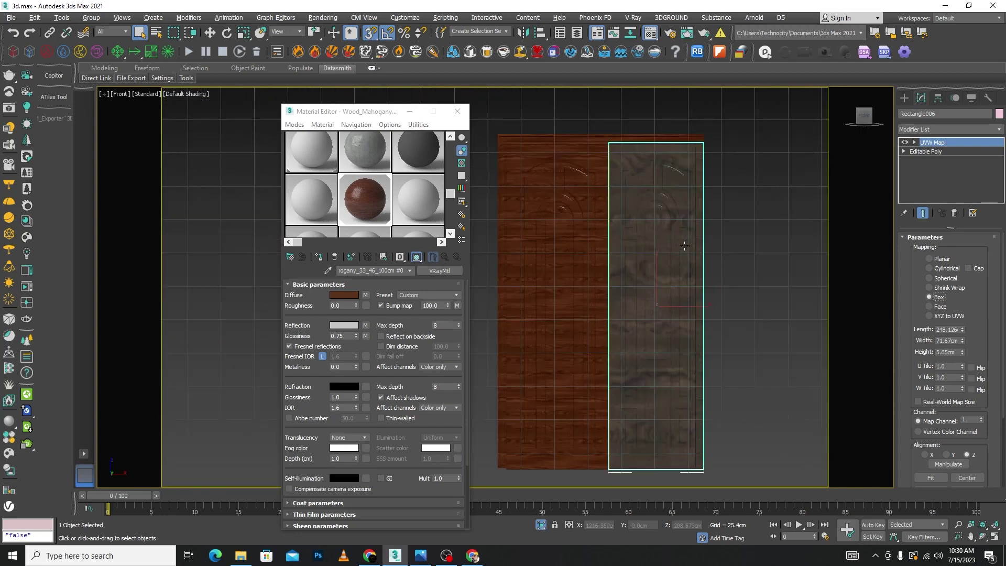
click(914, 142)
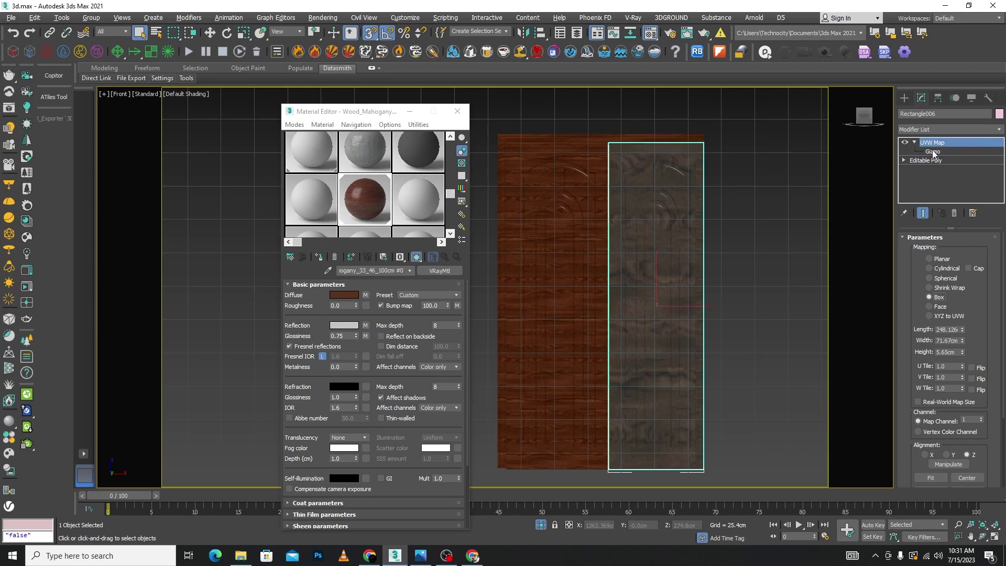
key(e)
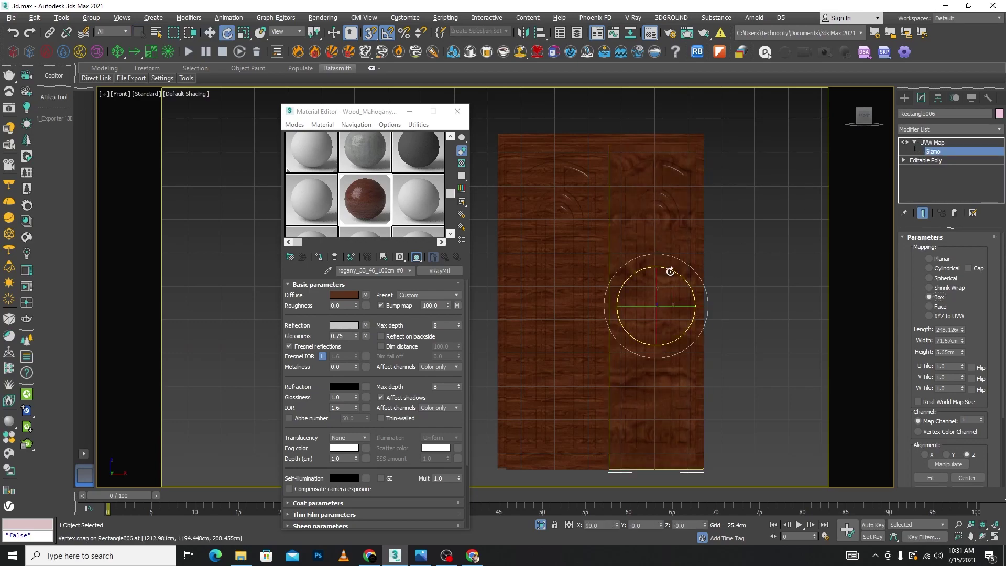
drag(670, 271, 674, 272)
Step: Resize the mapping to about 64.017 × 69.93 × 10.504 cm for finer grain
scroll(675, 303, up, 3)
scroll(680, 281, down, 3)
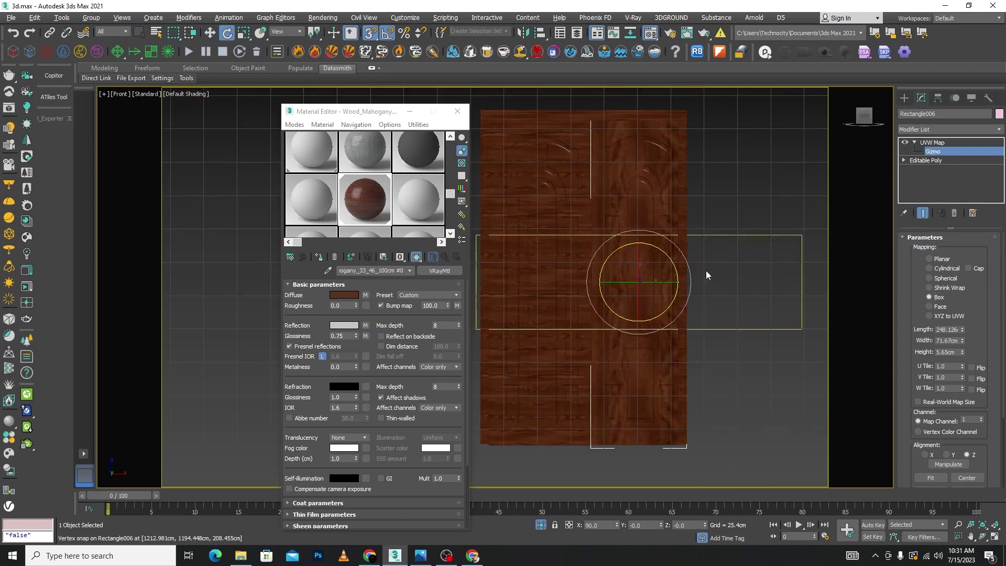
mouse_move(707, 273)
alt+middle_down()
mouse_move(725, 293)
mouse_move(677, 298)
alt+middle_up()
scroll(676, 298, up, 4)
scroll(674, 307, down, 2)
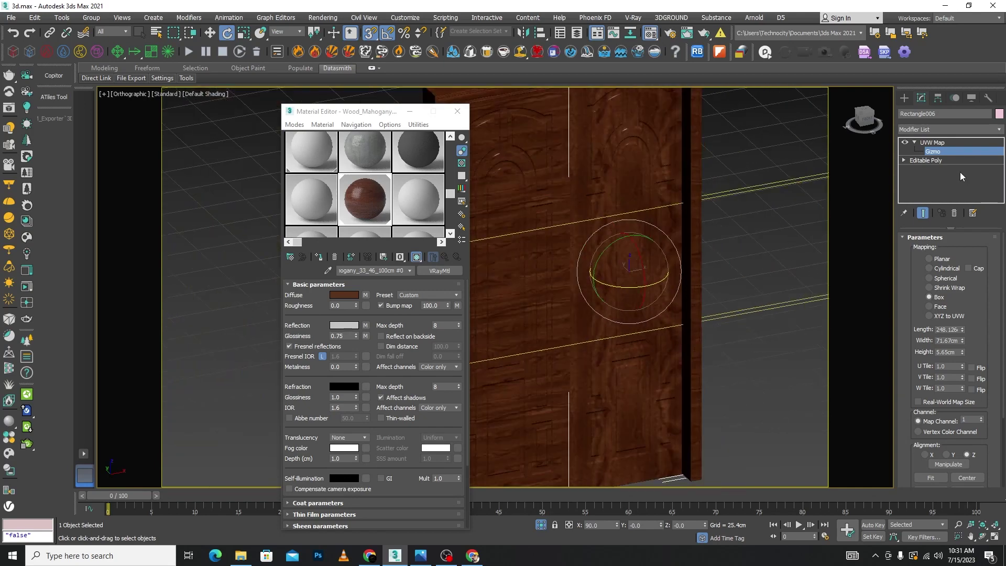
drag(963, 343, 971, 214)
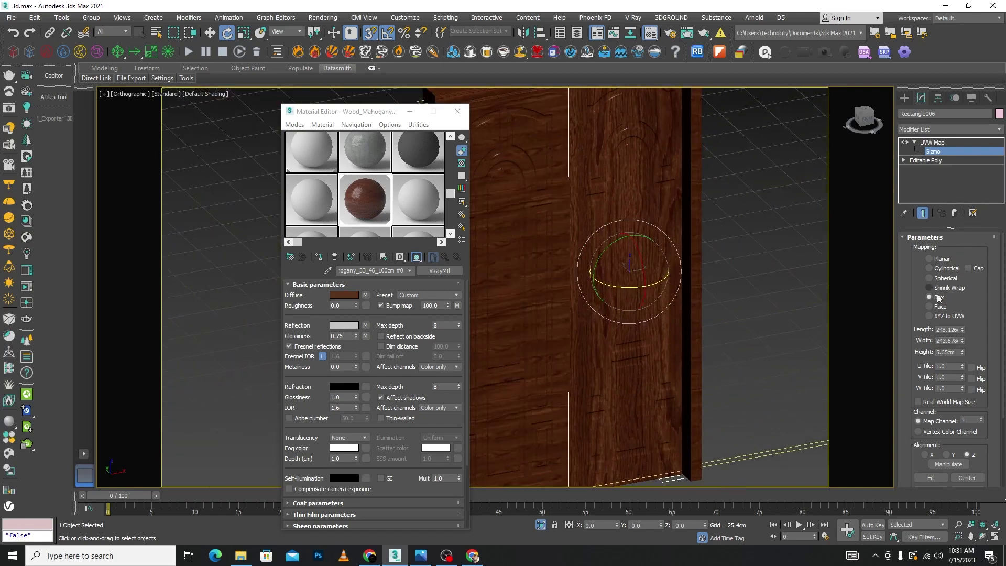
mouse_move(963, 340)
mouse_down()
mouse_move(951, 358)
mouse_move(973, 378)
mouse_up()
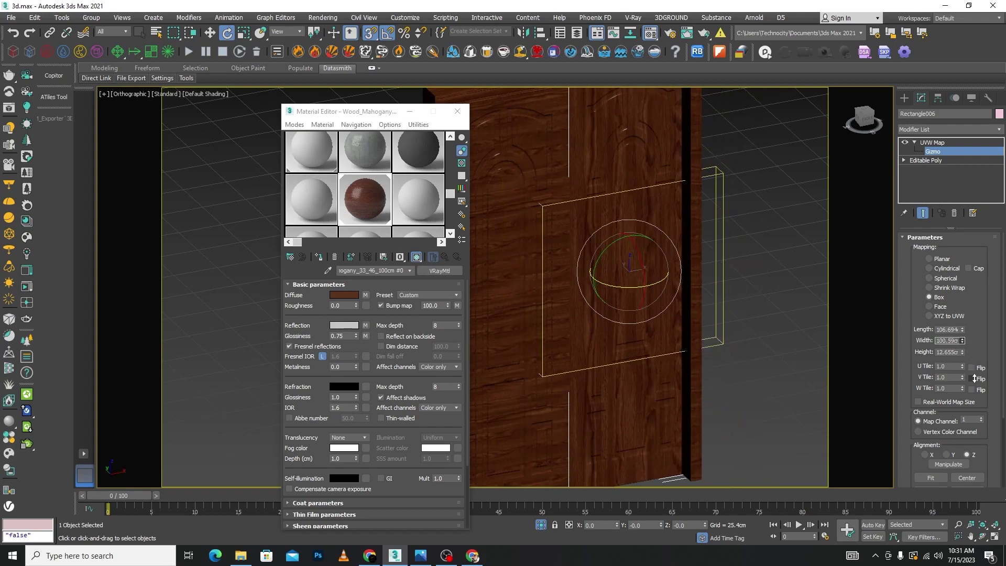
mouse_move(961, 342)
mouse_down()
mouse_move(961, 350)
mouse_move(961, 333)
mouse_move(962, 358)
mouse_move(962, 349)
mouse_up()
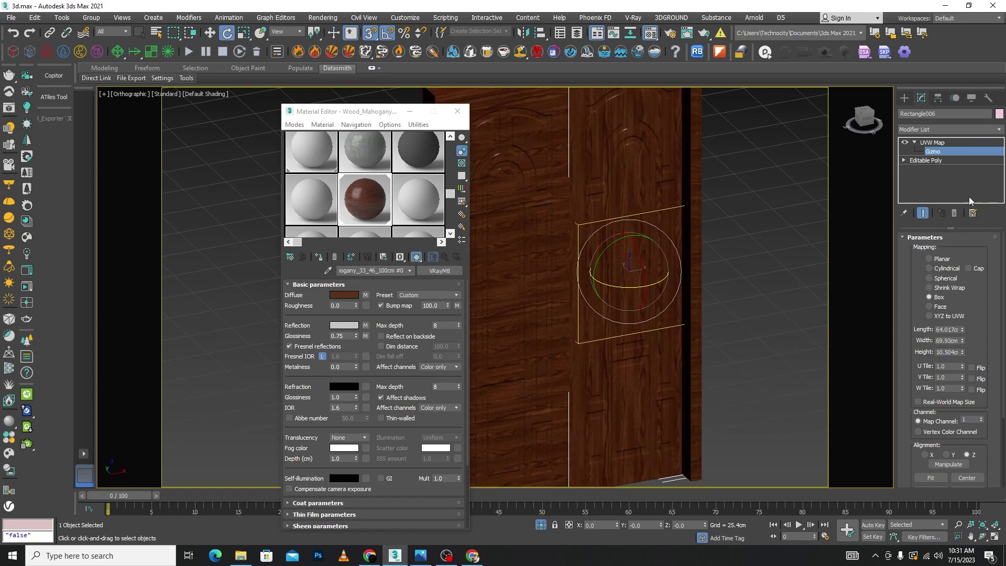
click(752, 256)
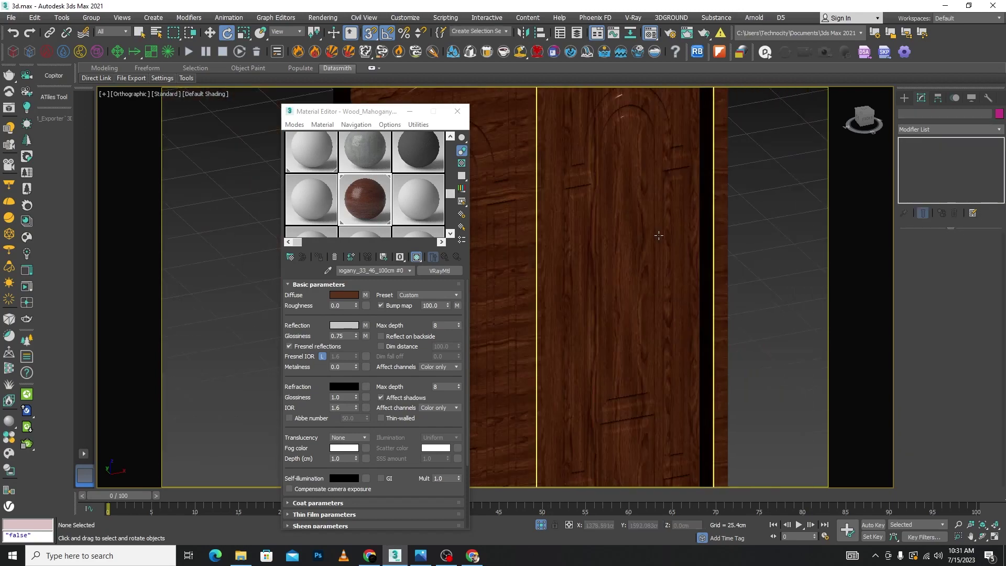
Step: Copy the panel's box UVW Map modifier and paste it onto the door frame and door leaf
scroll(673, 233, down, 5)
scroll(663, 214, up, 4)
click(709, 238)
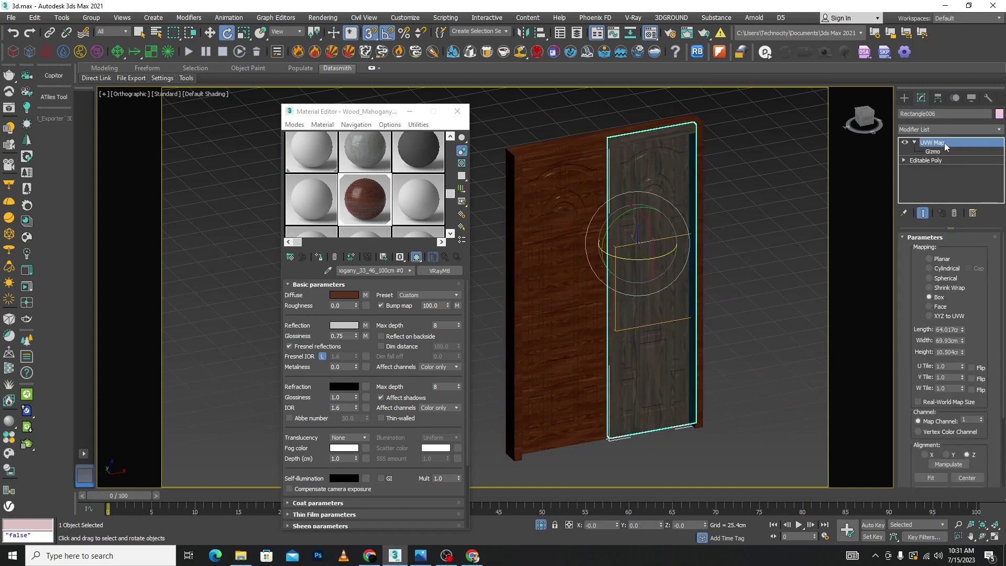
right_click(943, 143)
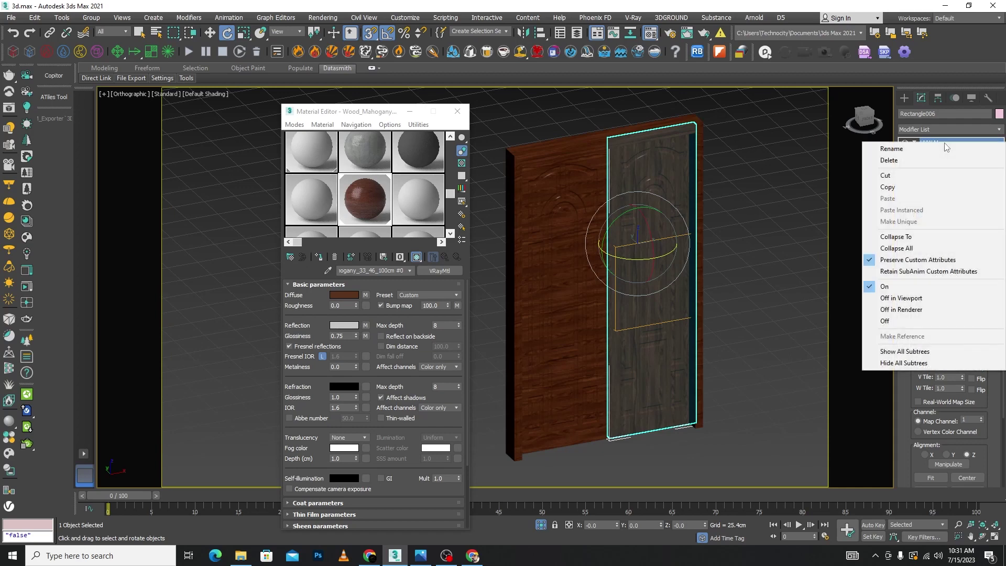
click(890, 187)
click(702, 132)
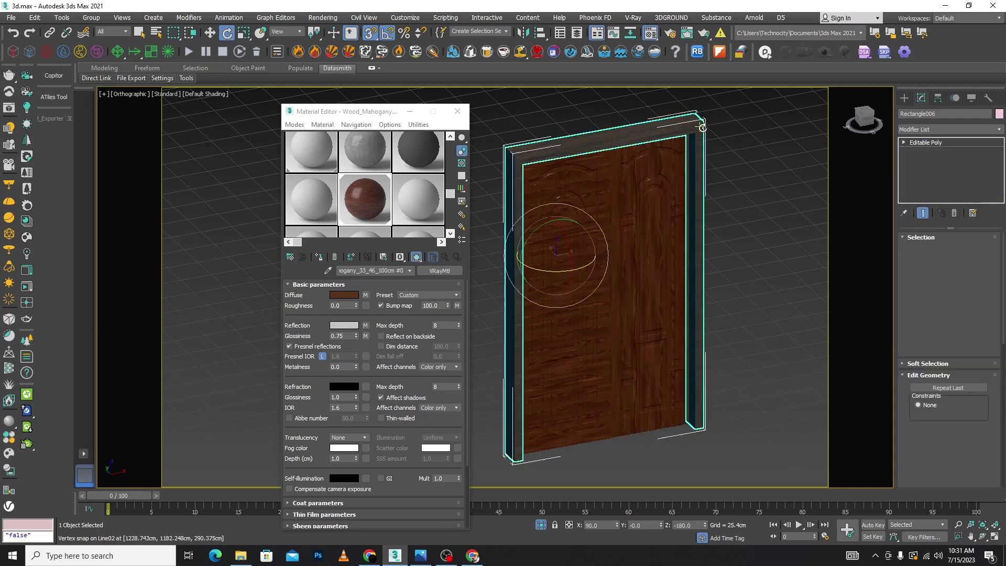
right_click(949, 144)
click(935, 151)
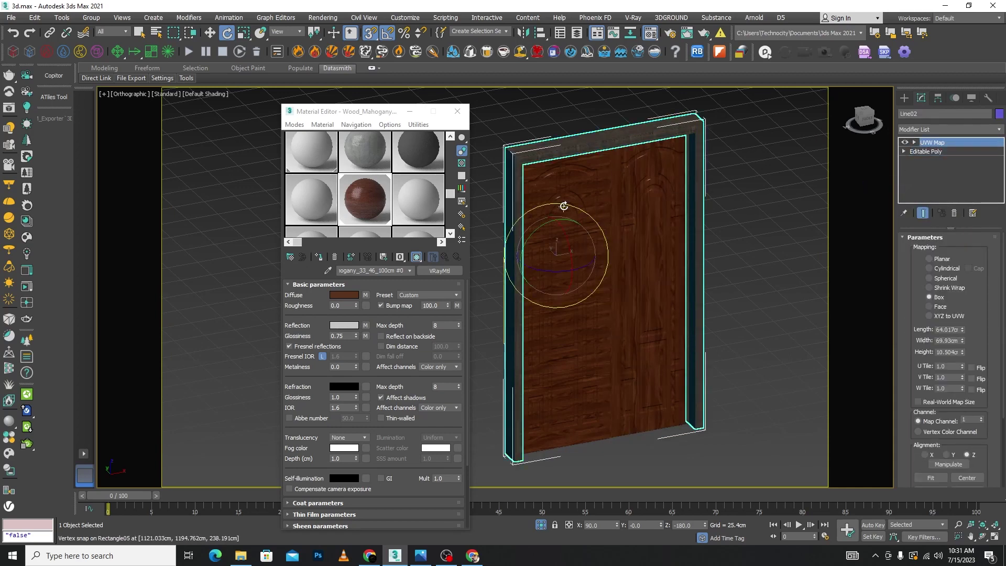
click(565, 199)
right_click(941, 144)
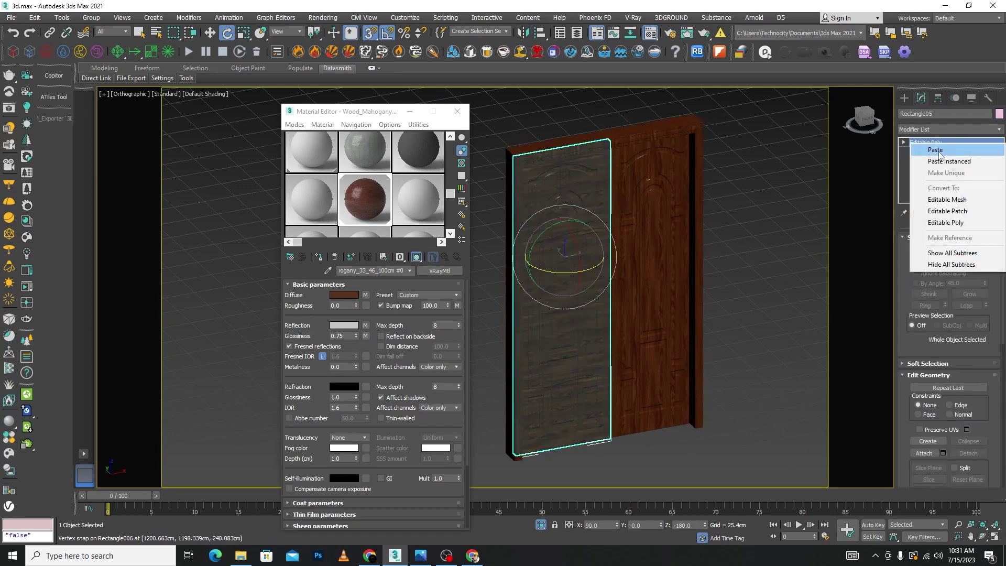
click(935, 149)
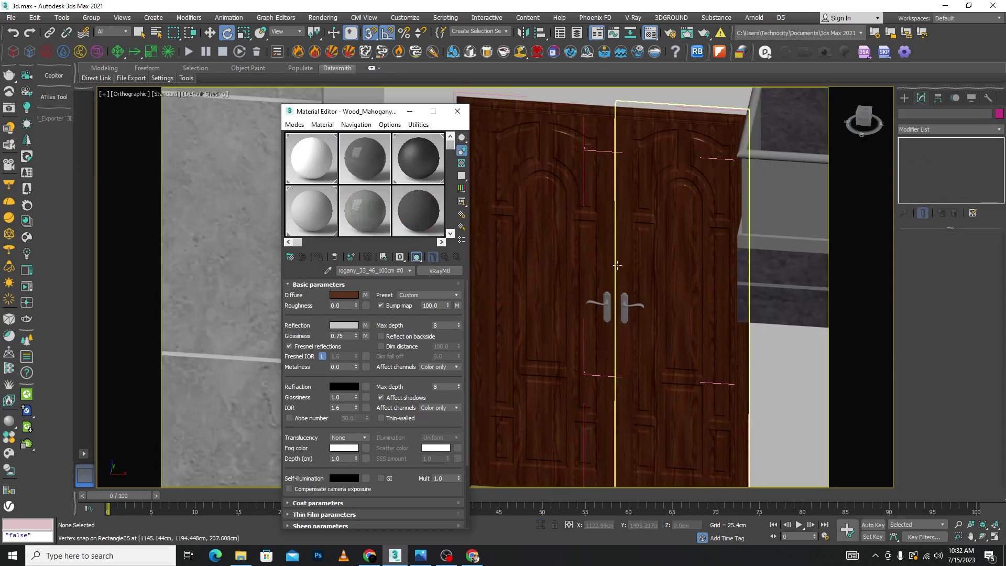
Step: Make the Aluminum_Anodized_DarkGray slot current and select both the right and left door handles
scroll(633, 311, up, 5)
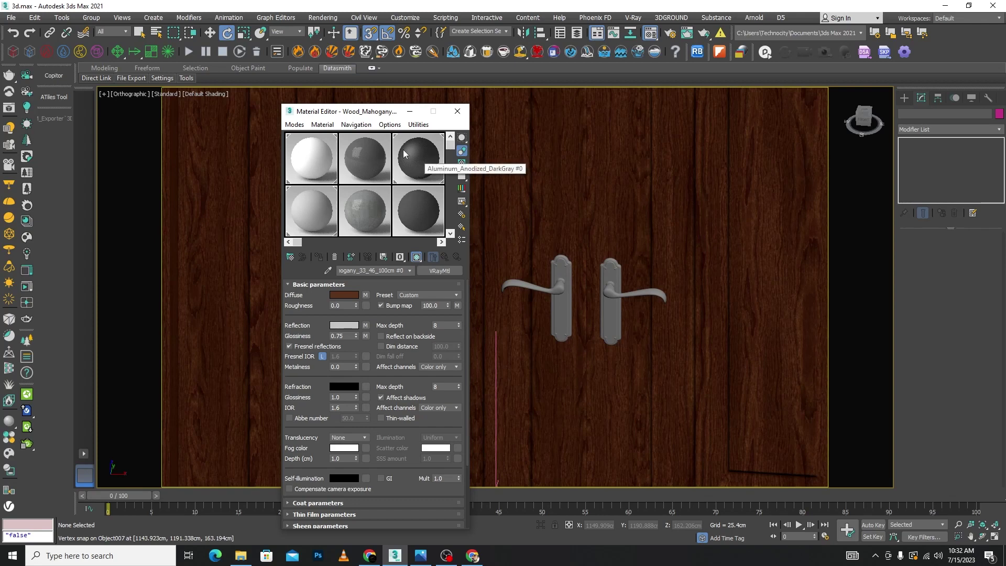
click(409, 159)
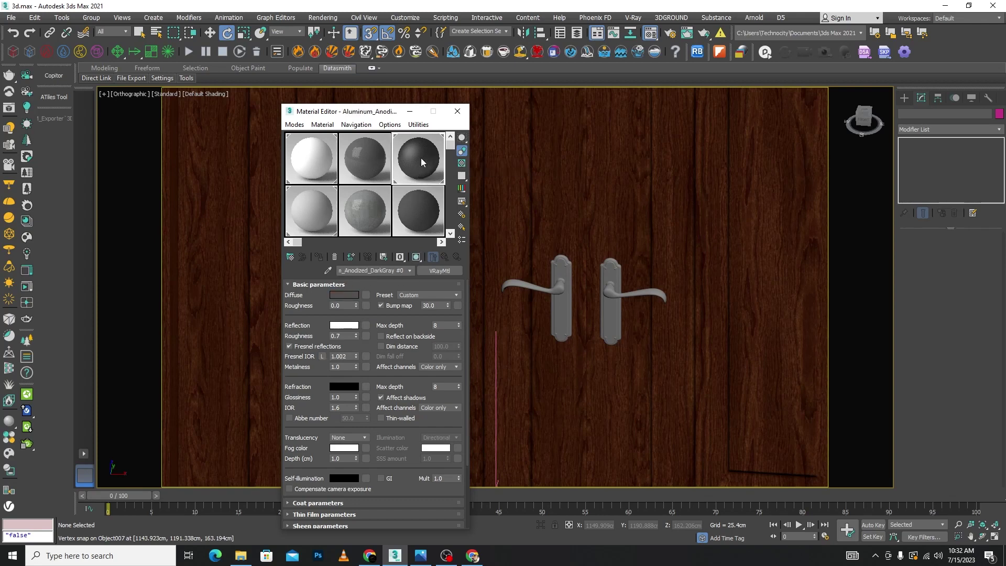
click(609, 305)
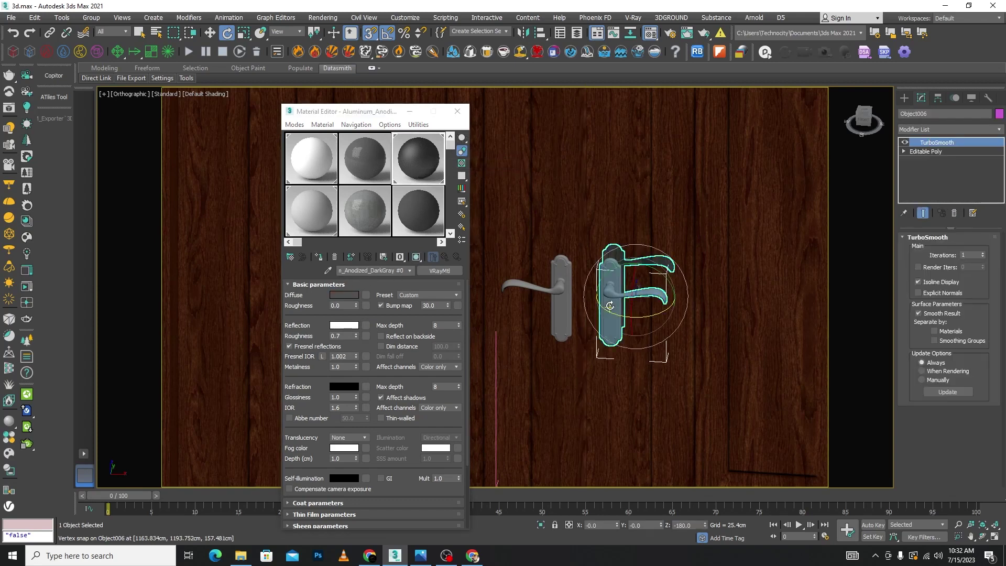
ctrl+click(557, 299)
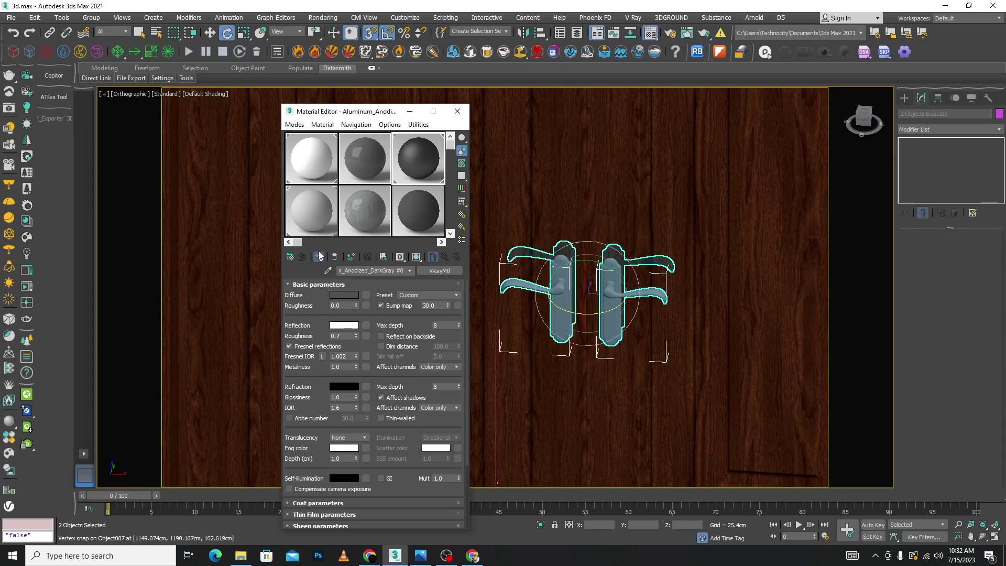
scroll(556, 242, down, 5)
scroll(555, 242, down, 5)
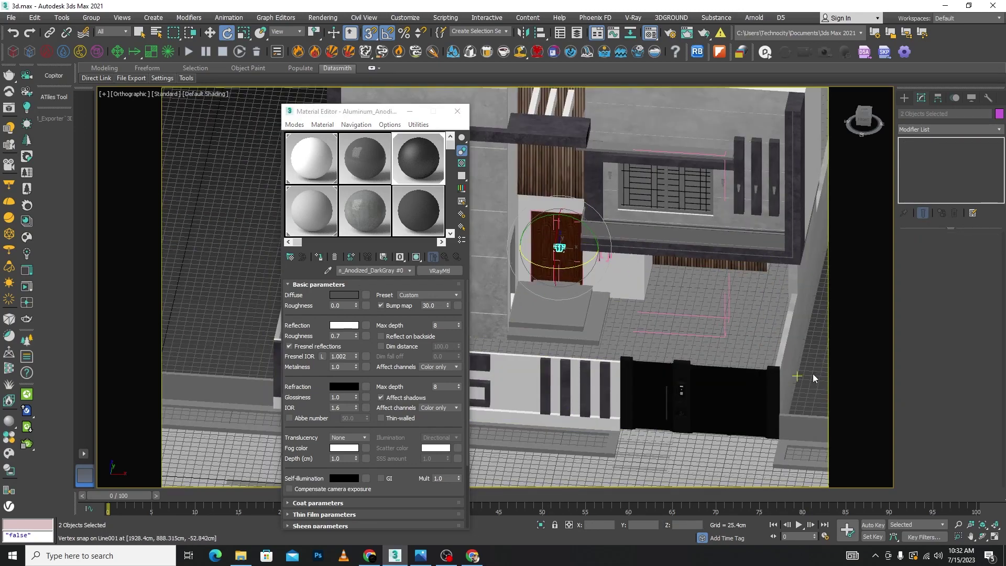
Step: Select the second door group and isolate it
scroll(540, 220, up, 3)
scroll(540, 235, up, 4)
scroll(705, 394, down, 3)
scroll(704, 393, down, 3)
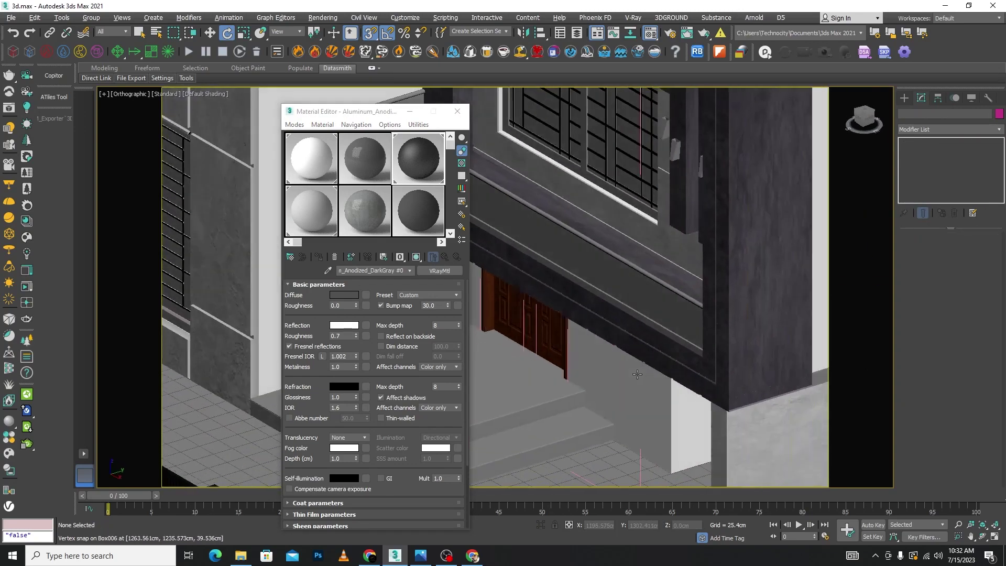
scroll(705, 394, down, 3)
scroll(759, 325, up, 4)
scroll(723, 335, up, 3)
click(700, 335)
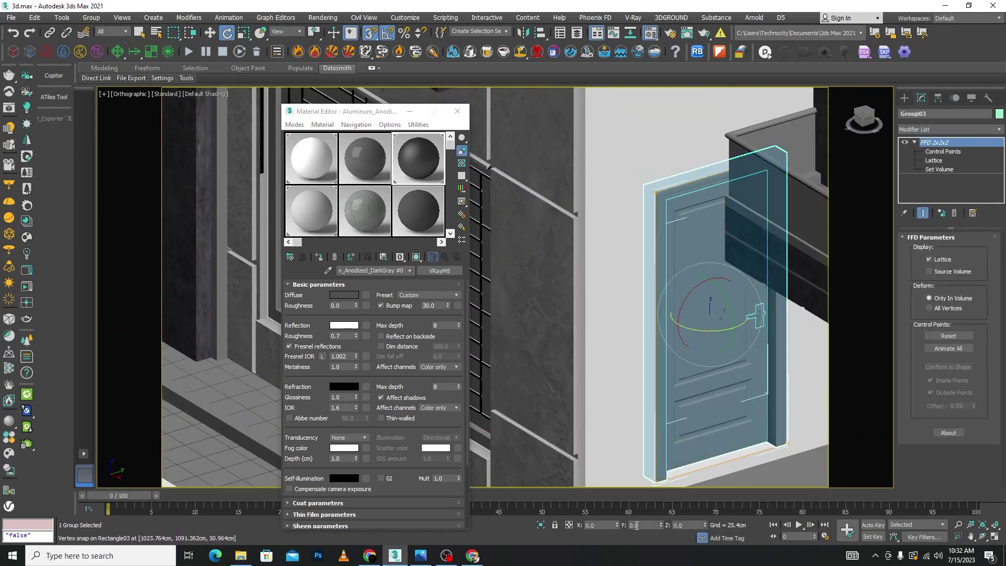
click(541, 525)
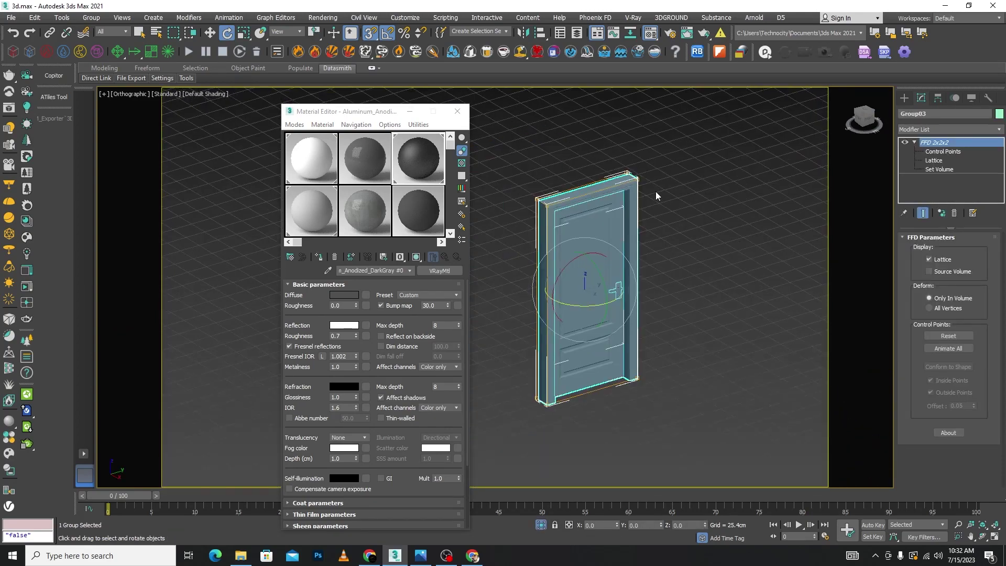
Step: Convert the door to editable poly and apply the Wood Mahogany material
right_click(562, 121)
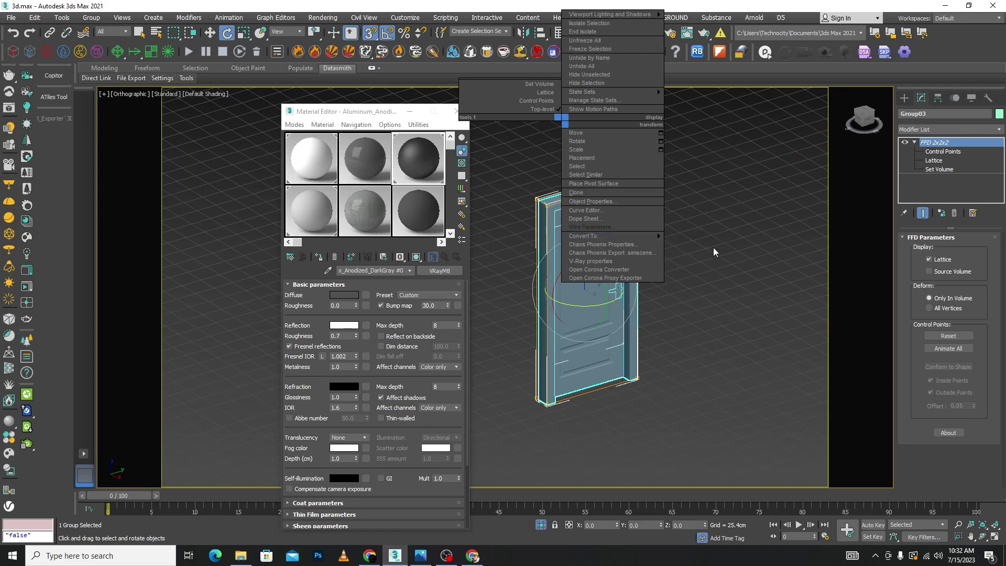
mouse_move(613, 236)
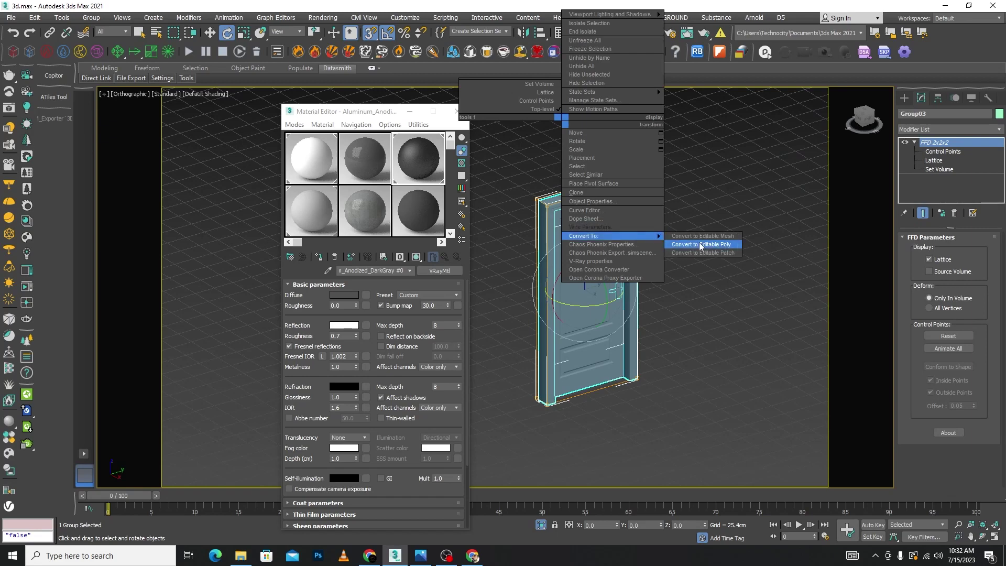
click(700, 245)
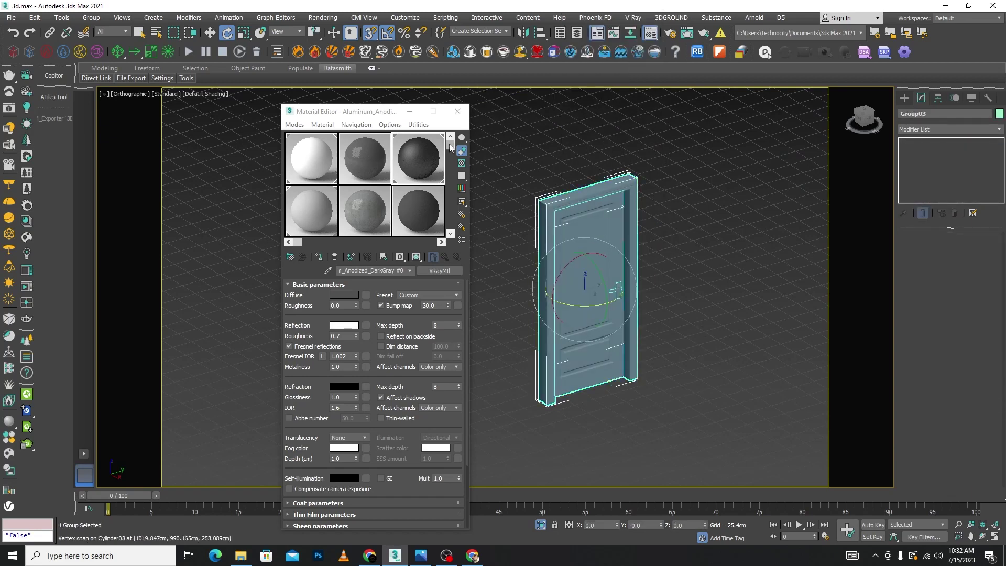
drag(449, 148, 448, 206)
click(354, 173)
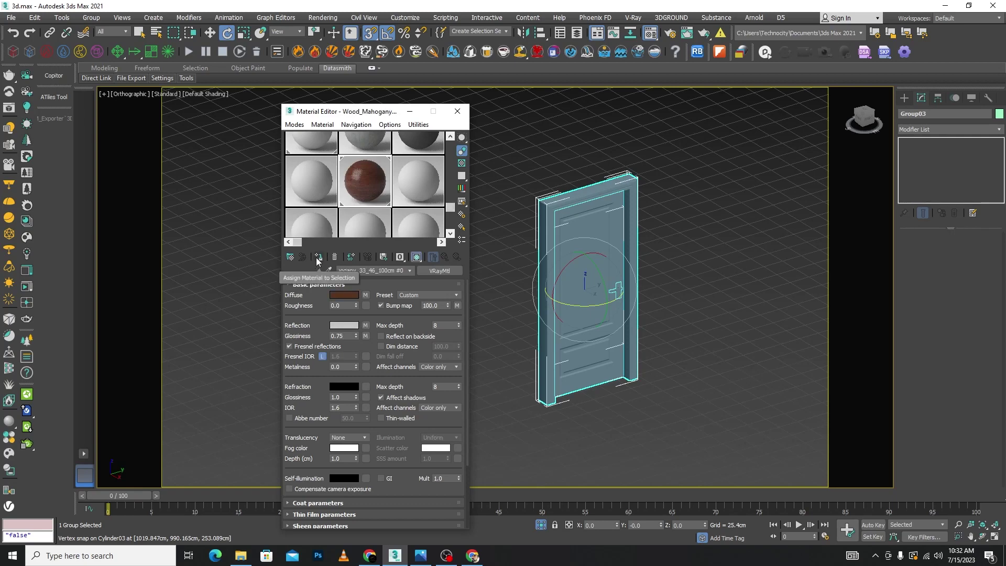
click(317, 256)
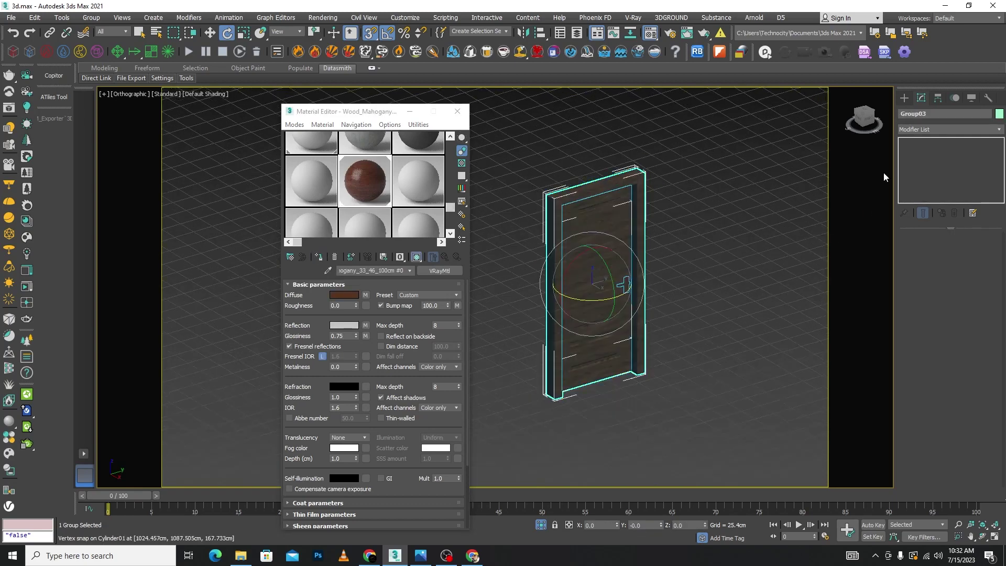
Step: Paste the copied UVW mapping onto the door group, then remove it again
click(943, 129)
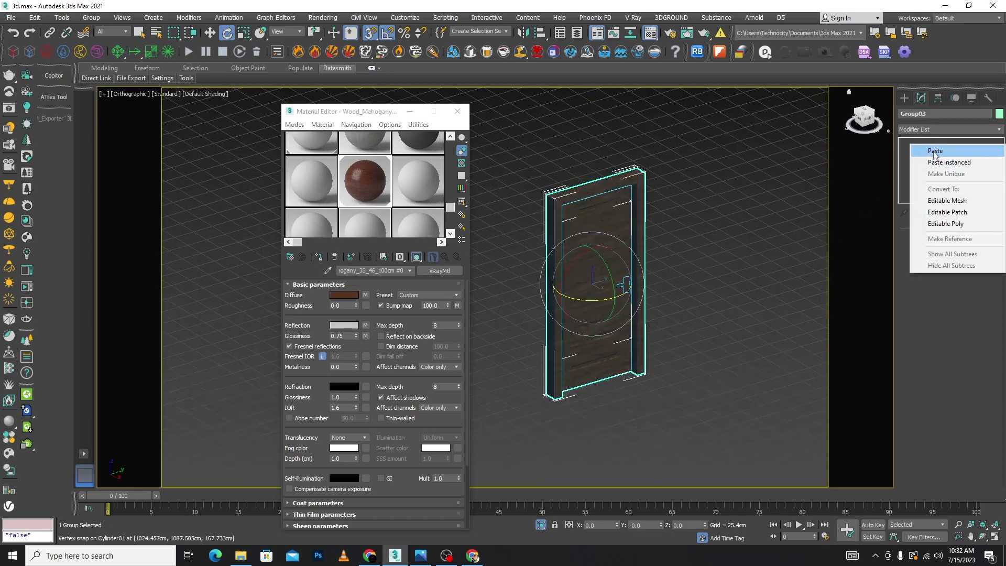
click(937, 173)
scroll(596, 307, up, 5)
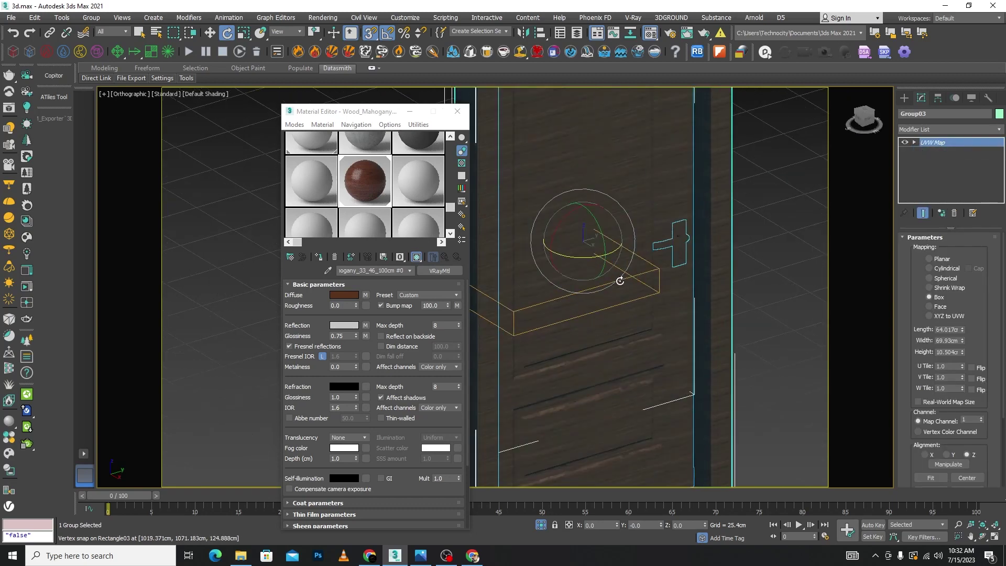
scroll(619, 282, down, 5)
click(954, 214)
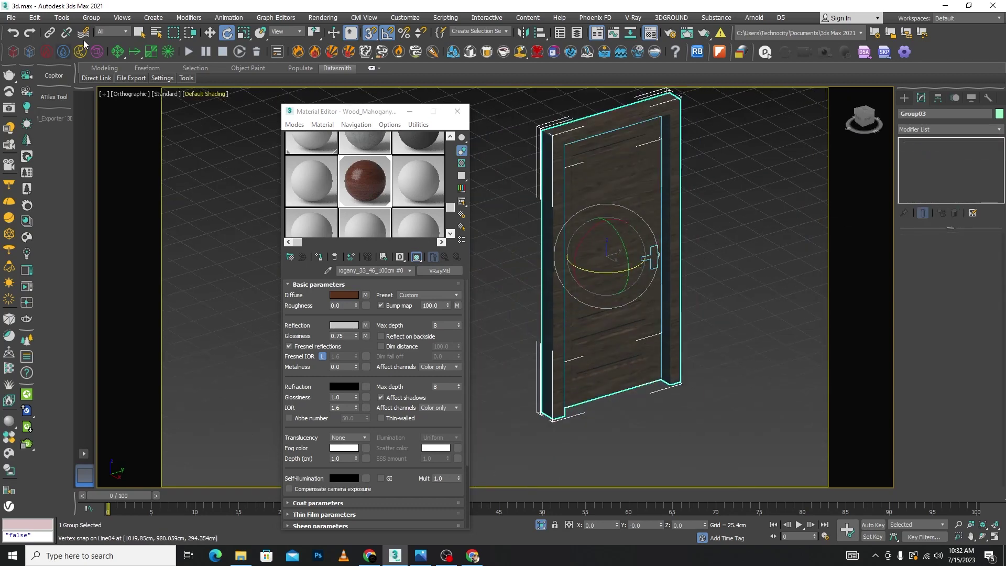
Step: Open the door group and its nested group, and select the inner door panel
click(91, 18)
click(112, 63)
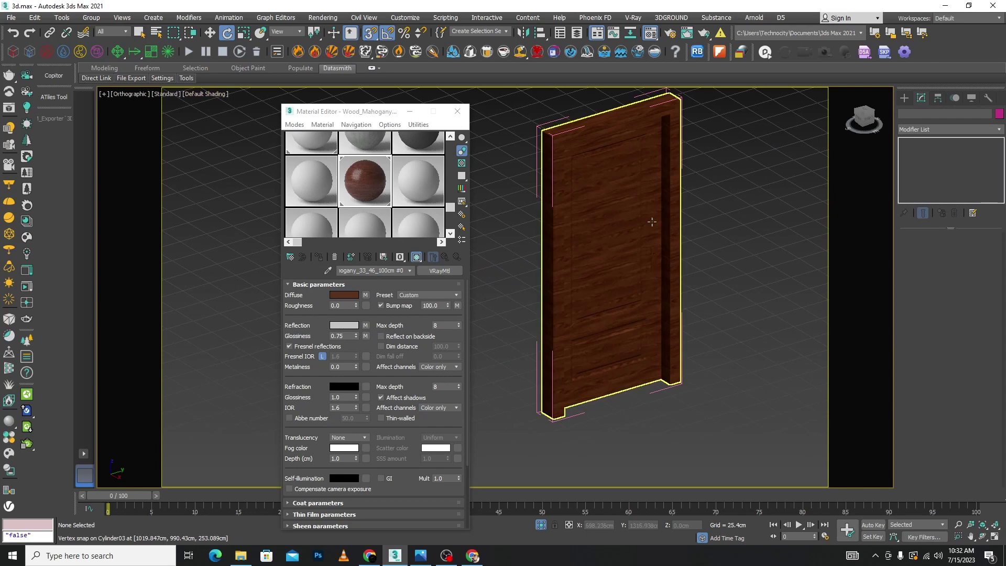
click(638, 212)
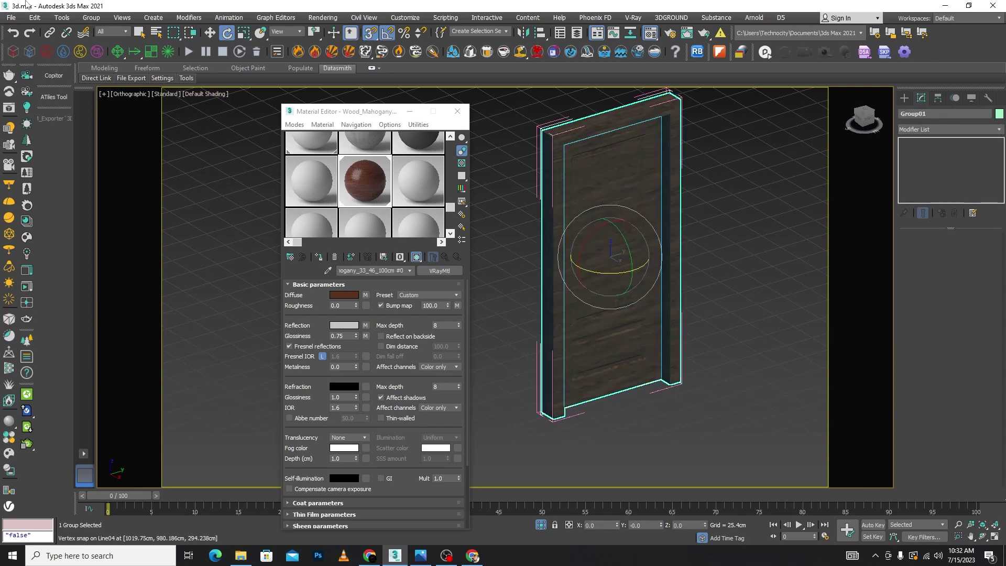
click(91, 18)
click(112, 63)
click(602, 178)
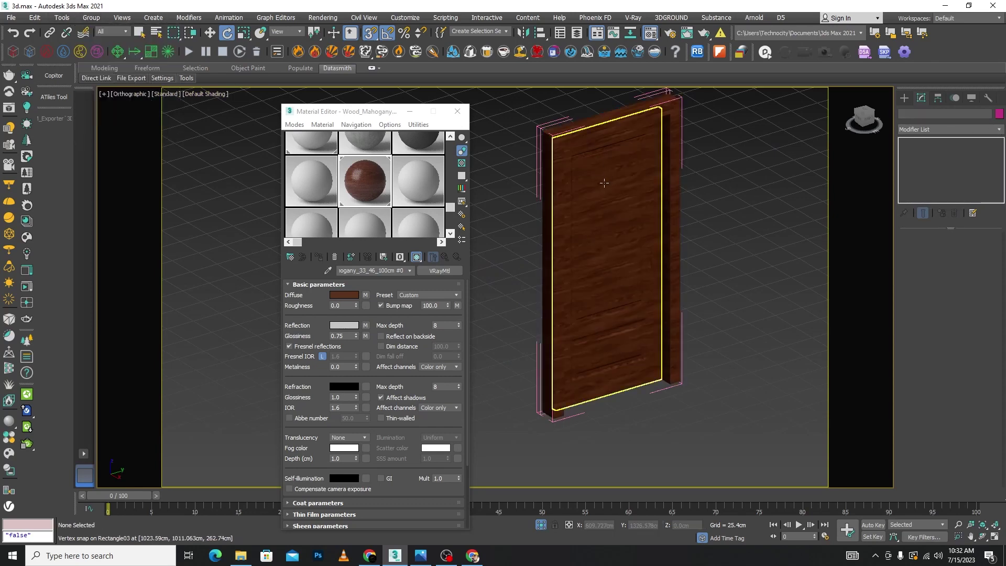
Step: Add a Box UVW Map to the inner panel and reduce its gizmo length to 60.918
click(1001, 130)
scroll(937, 335, down, 10)
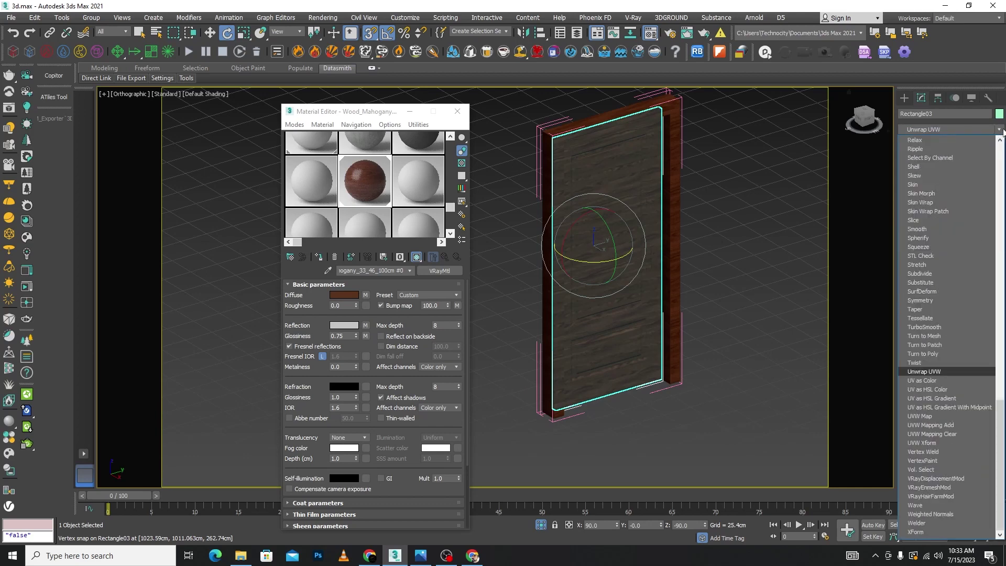
click(923, 416)
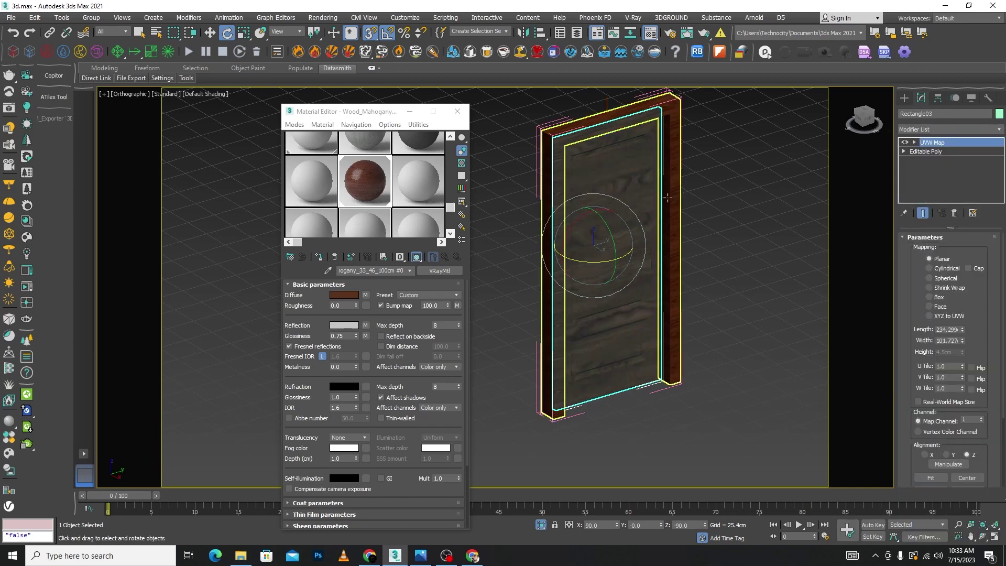
click(929, 297)
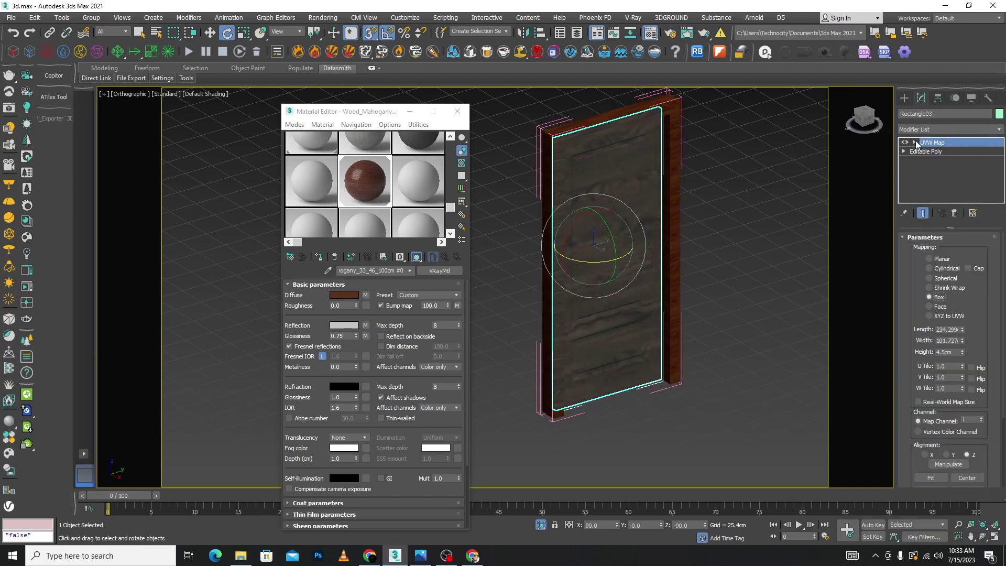
click(914, 143)
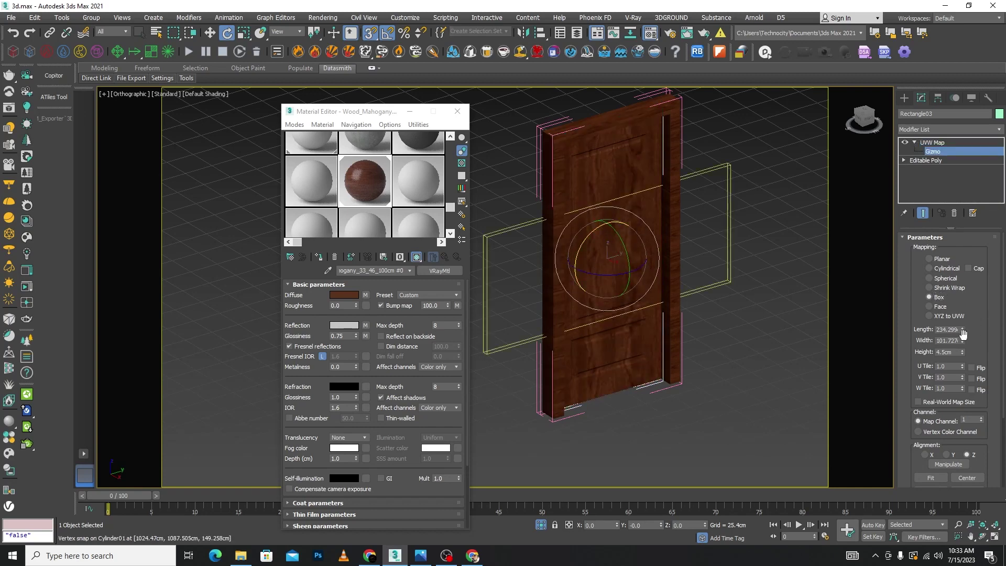
drag(963, 332, 961, 366)
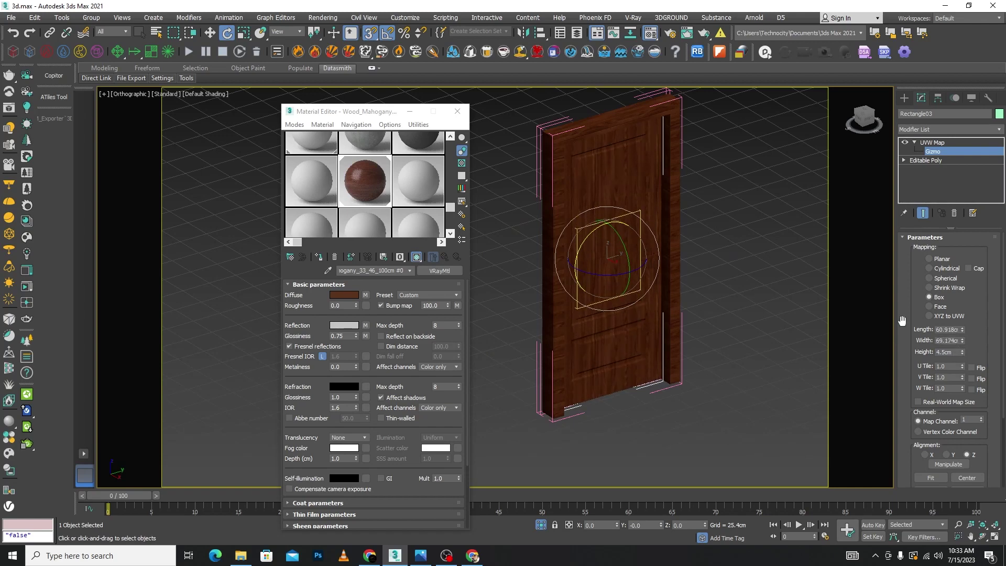
Step: Clear the door-part selection and select the door handle group
click(932, 155)
scroll(720, 250, up, 5)
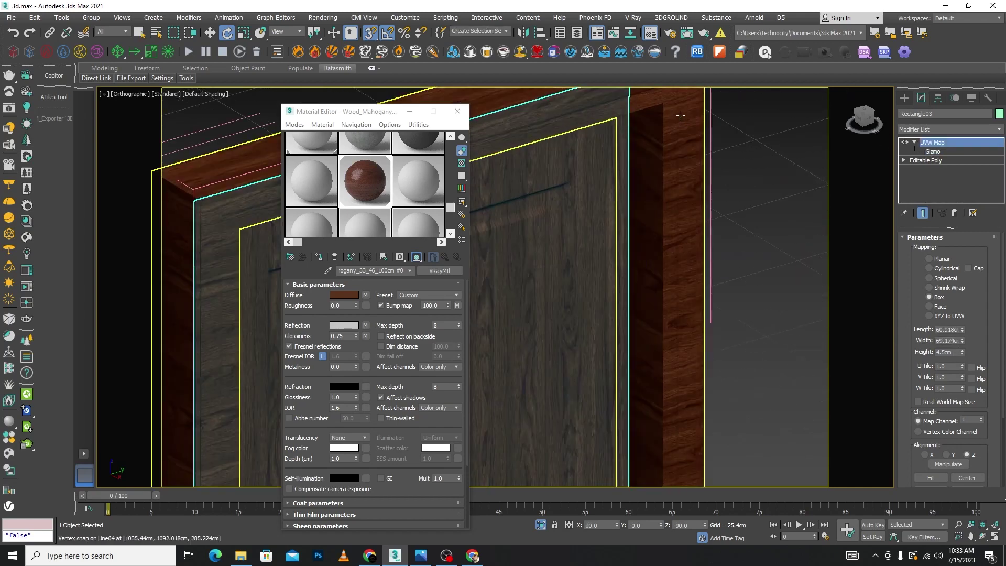
click(555, 314)
scroll(667, 209, up, 3)
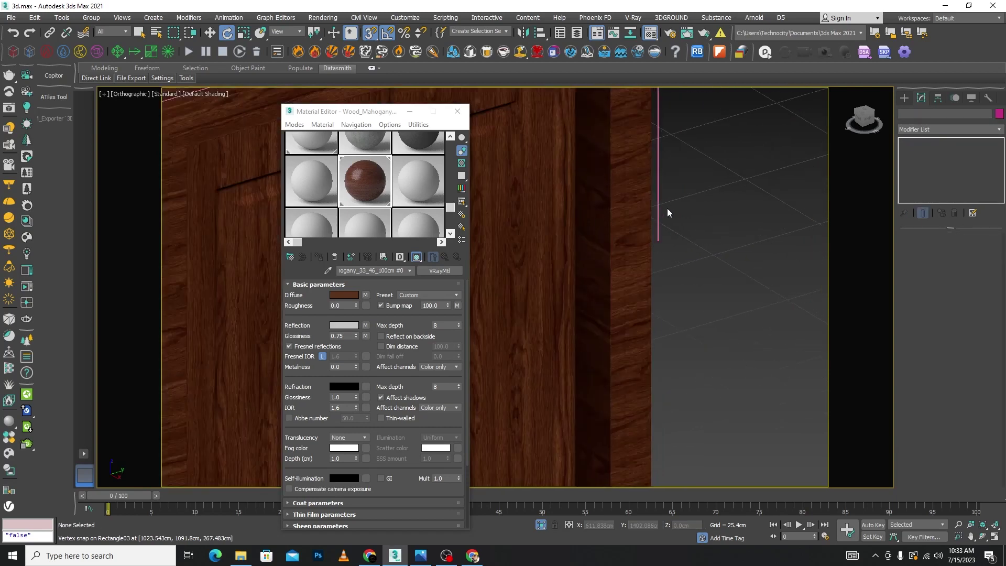
scroll(667, 208, down, 8)
click(701, 234)
scroll(703, 234, up, 5)
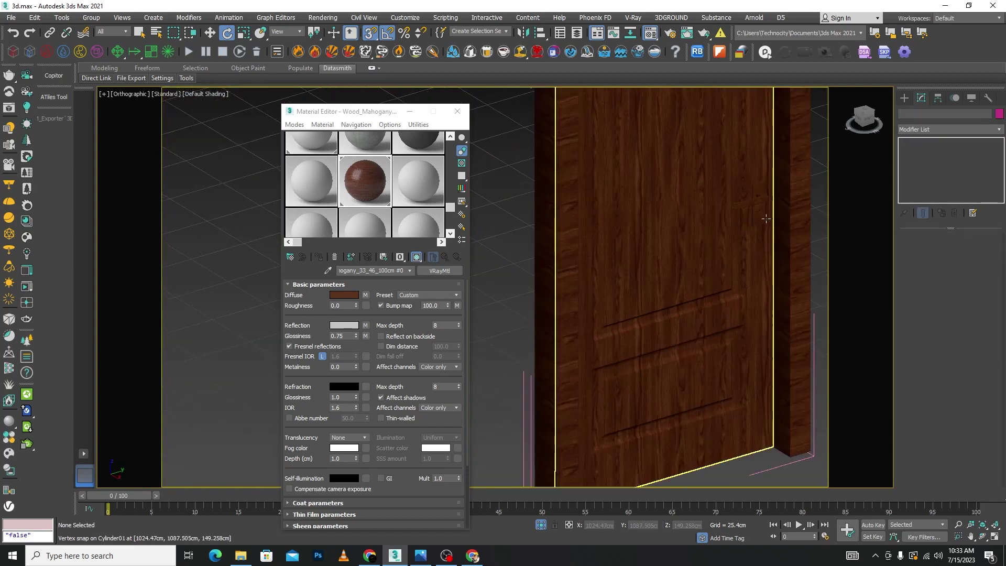
scroll(754, 194, up, 3)
click(759, 191)
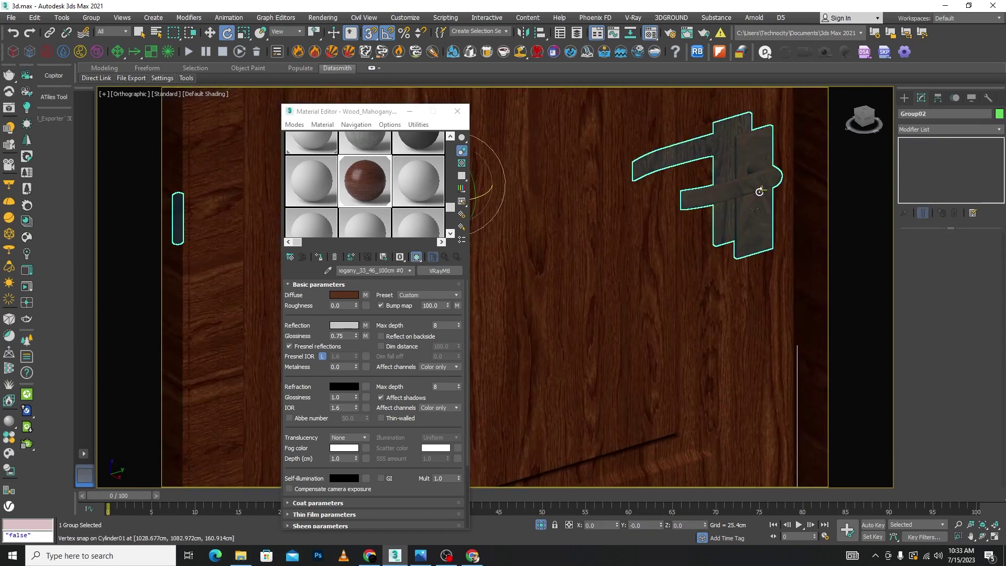
Step: Assign the Aluminum_Anodized_DarkGray material to the door handle
drag(449, 209, 450, 140)
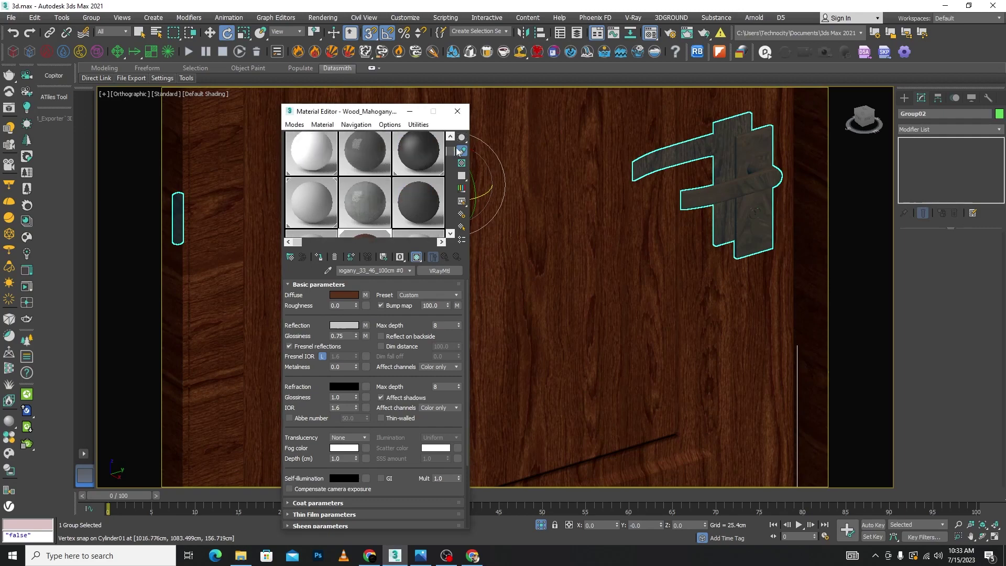
click(427, 159)
click(318, 257)
scroll(706, 252, down, 8)
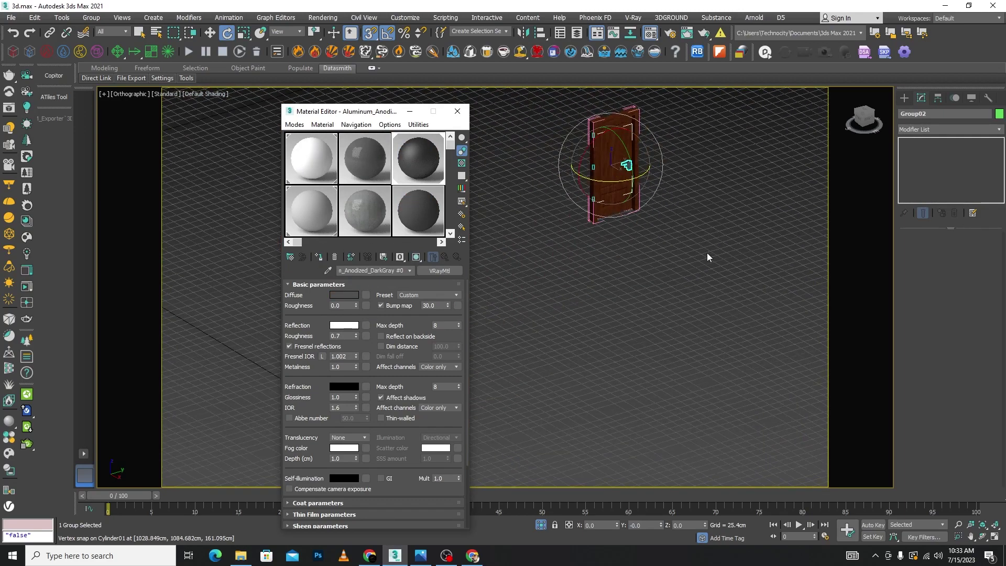
click(664, 160)
Step: Review the lahore villa.jpg reference image, then switch back to the 3ds Max scene
key(alt+w)
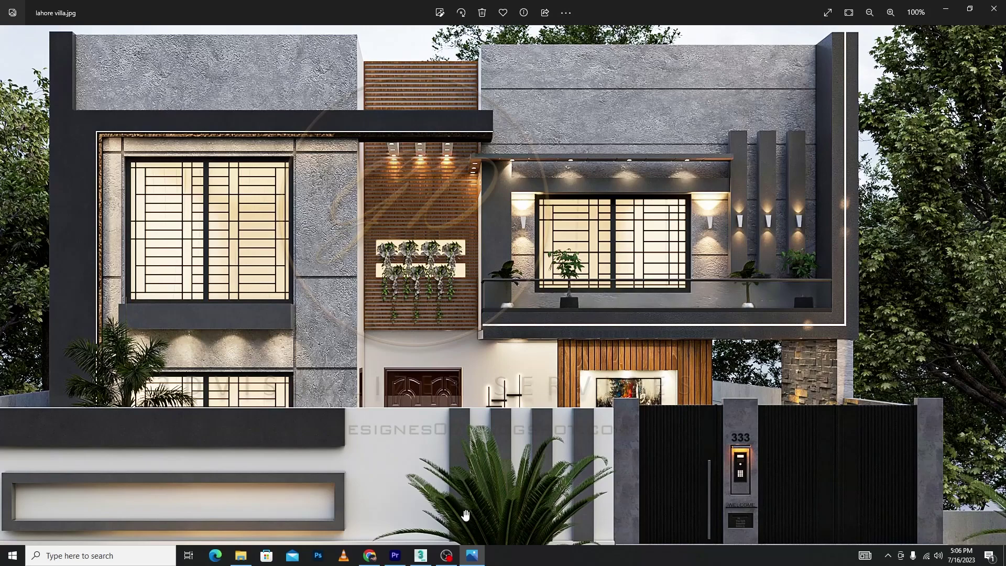
click(437, 548)
Step: Zoom to the beam, select the top slab Object020, and bring up the Material Editor
scroll(648, 194, down, 5)
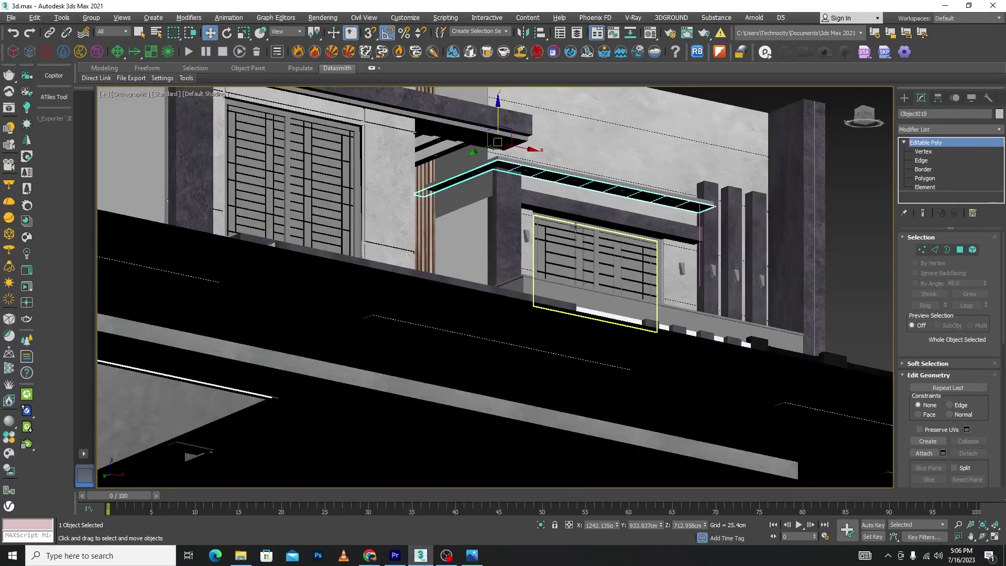
alt+middle_drag(649, 194, 637, 212)
scroll(636, 211, up, 3)
scroll(636, 211, up, 2)
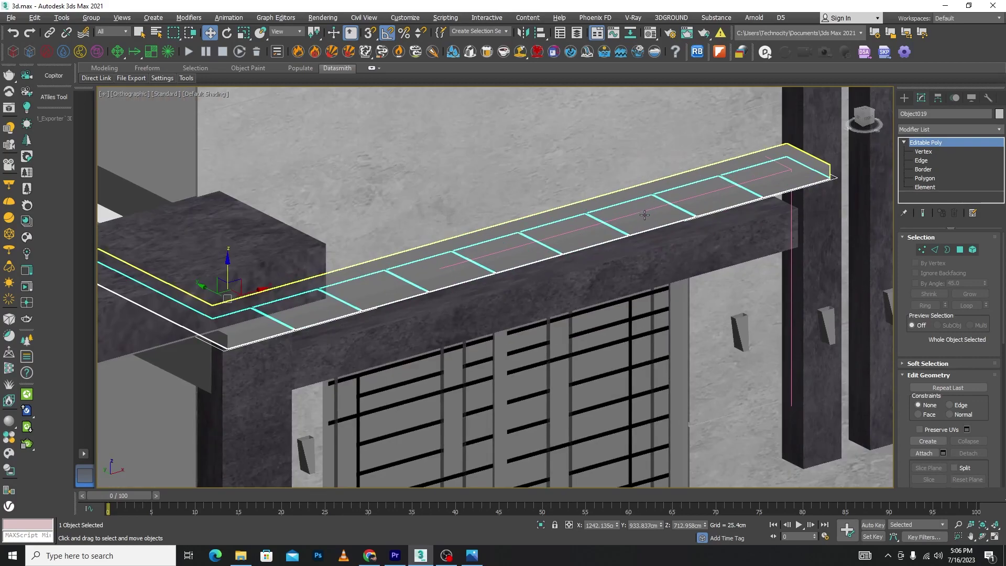
scroll(636, 212, up, 2)
scroll(730, 179, up, 2)
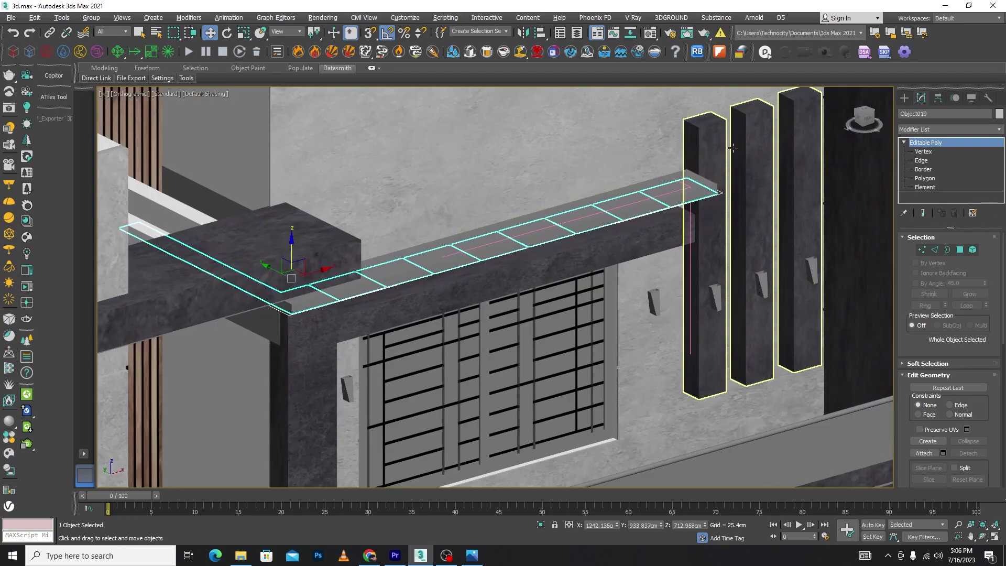
scroll(744, 174, up, 3)
click(643, 202)
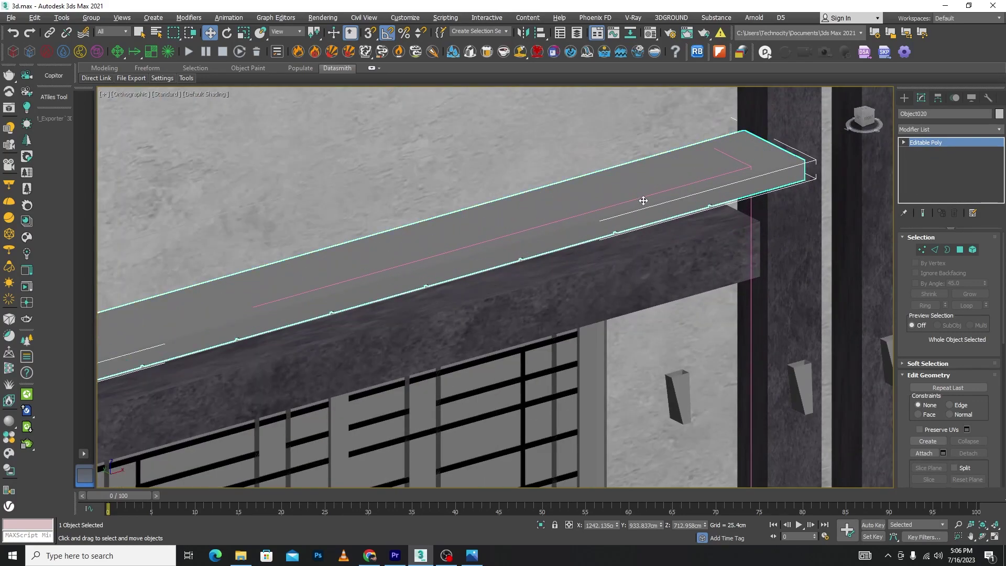
click(650, 33)
Step: Assign the black stone VRayMtl to the top slab via the Slate Material Editor
click(116, 125)
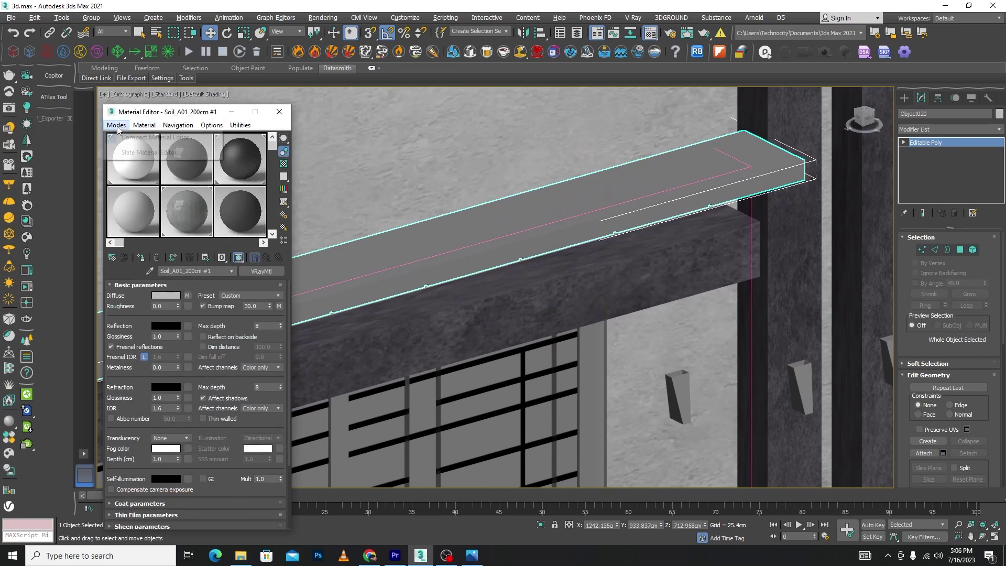
click(138, 152)
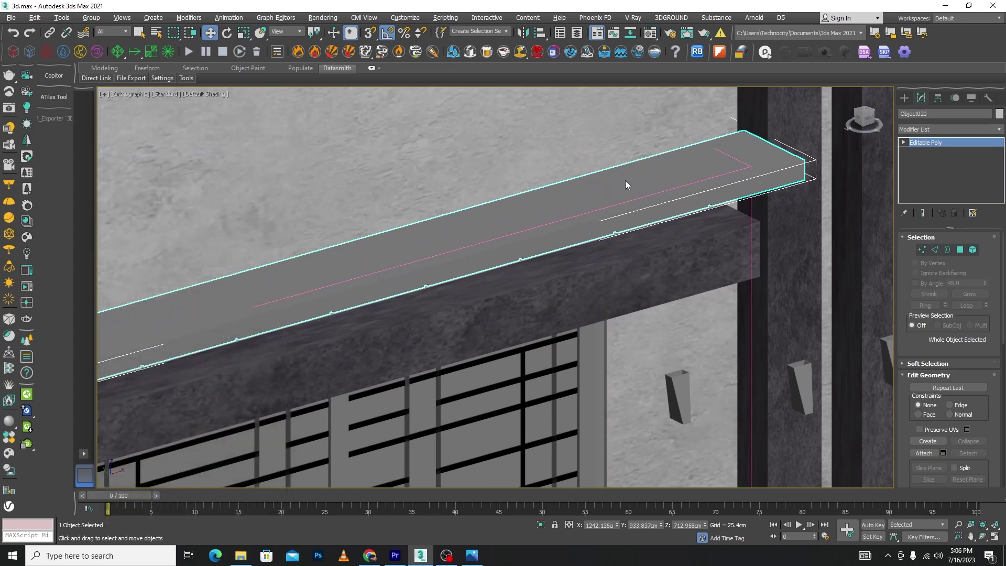
scroll(293, 255, down, 2)
scroll(284, 183, down, 2)
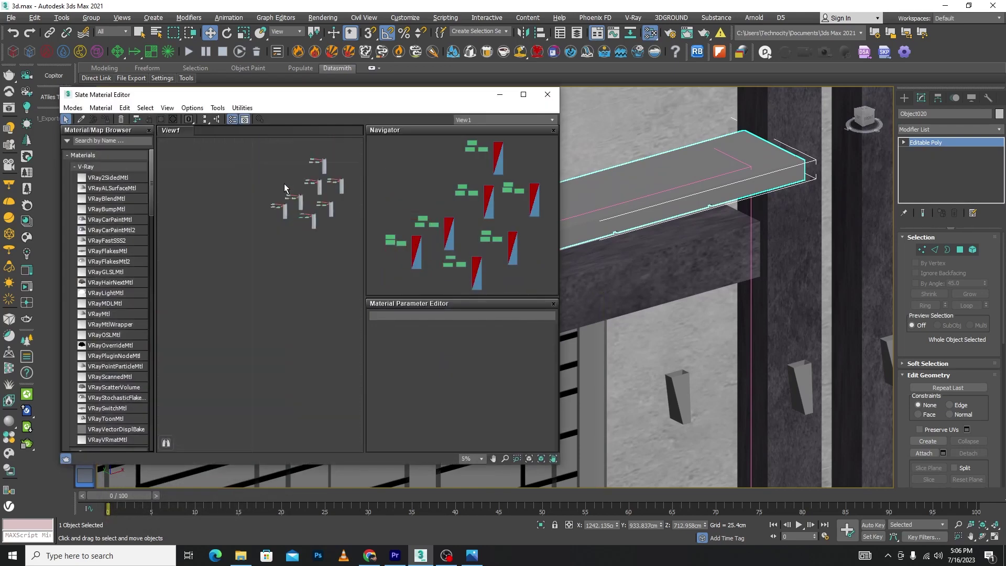
middle_drag(283, 183, 278, 246)
scroll(277, 254, up, 5)
middle_drag(319, 203, 268, 253)
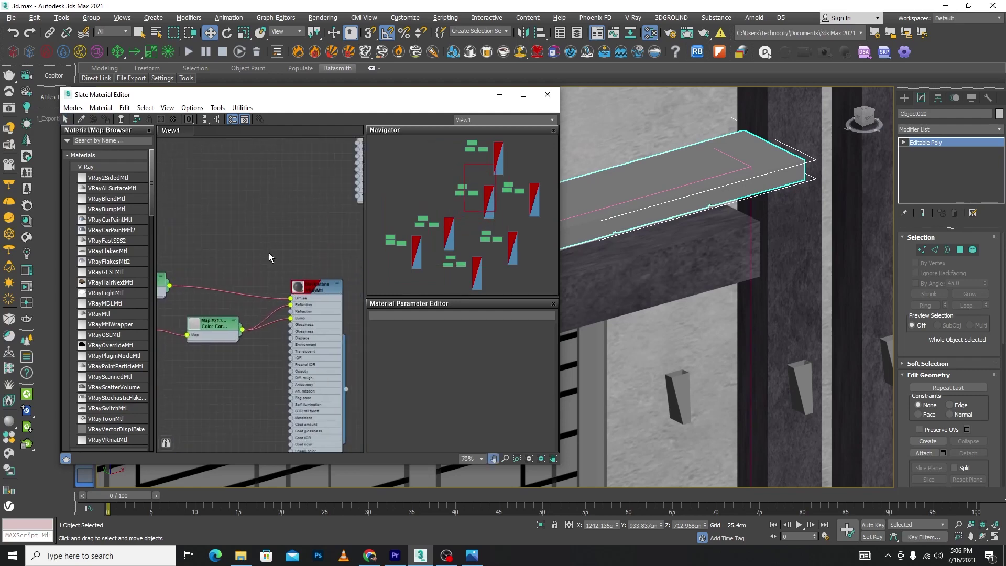
scroll(301, 267, up, 3)
double_click(301, 283)
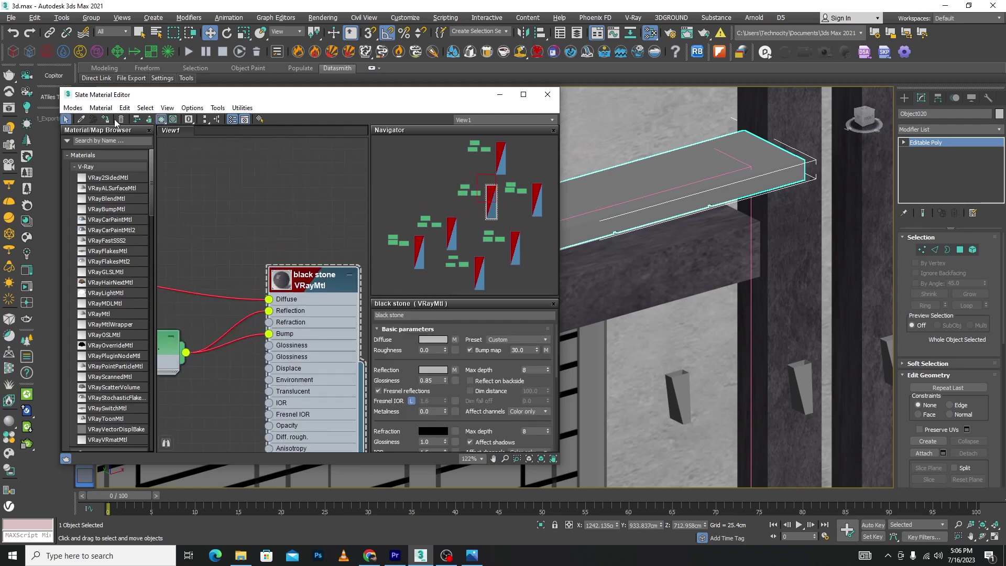
click(105, 119)
Step: Close the Slate editor and isolate the selected tile strip Object019
click(499, 94)
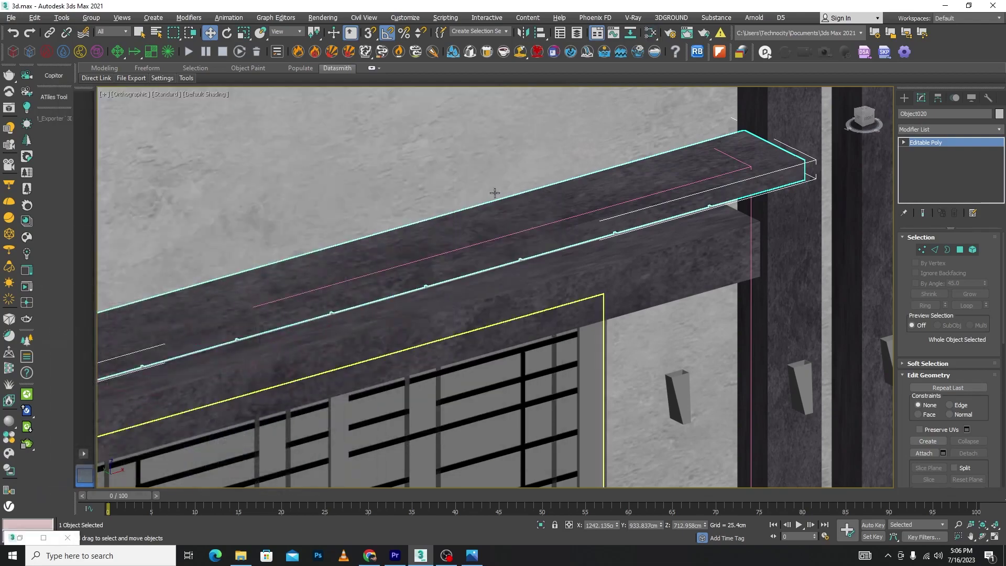
scroll(633, 185, up, 3)
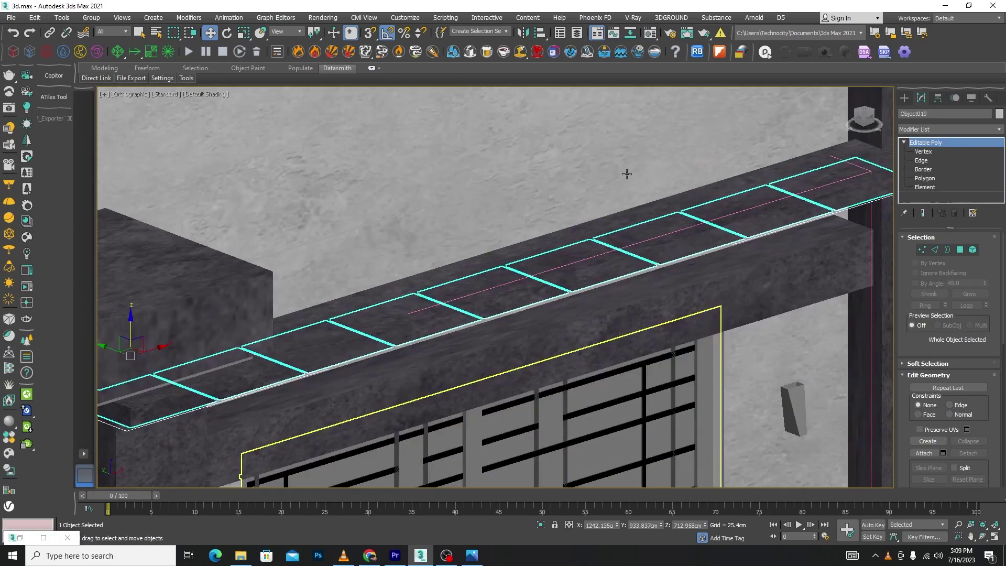
mouse_move(626, 174)
alt+middle_down()
mouse_move(720, 172)
mouse_move(723, 148)
mouse_move(702, 169)
mouse_move(624, 186)
alt+middle_up()
scroll(624, 187, up, 3)
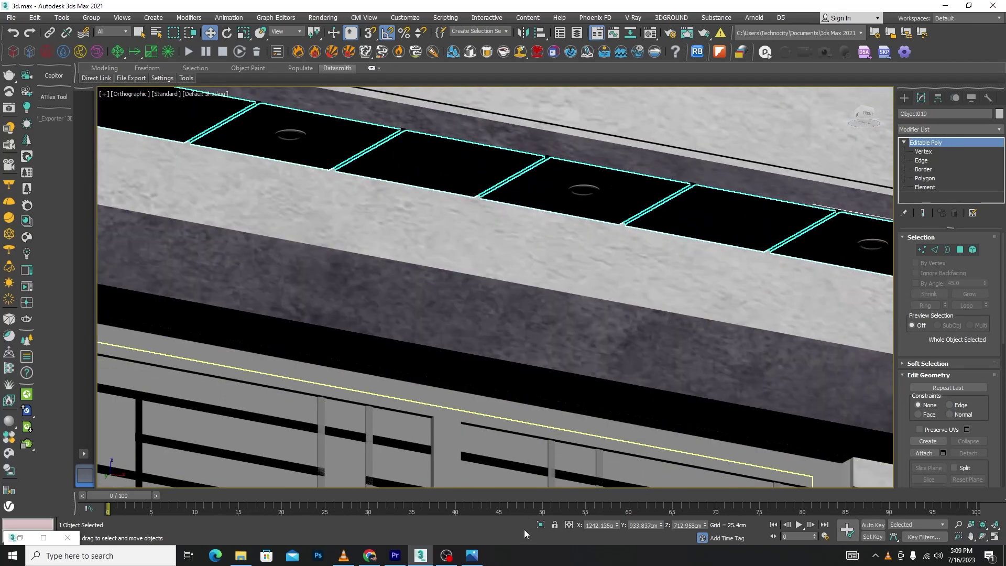
click(541, 524)
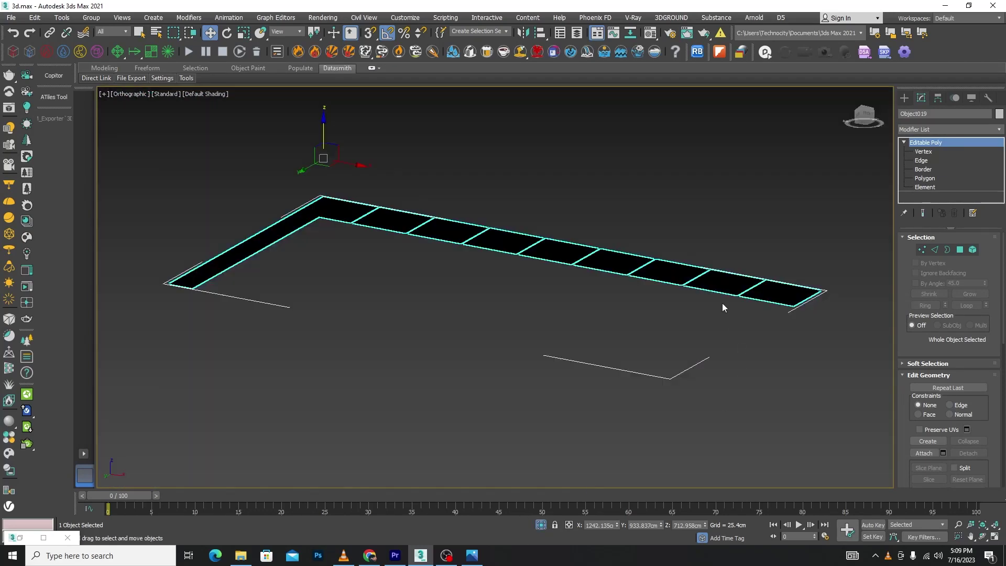
Step: Import Wood Tiles Dark Shiny 03 from Chaos Cosmos into the Material Editor
key(m)
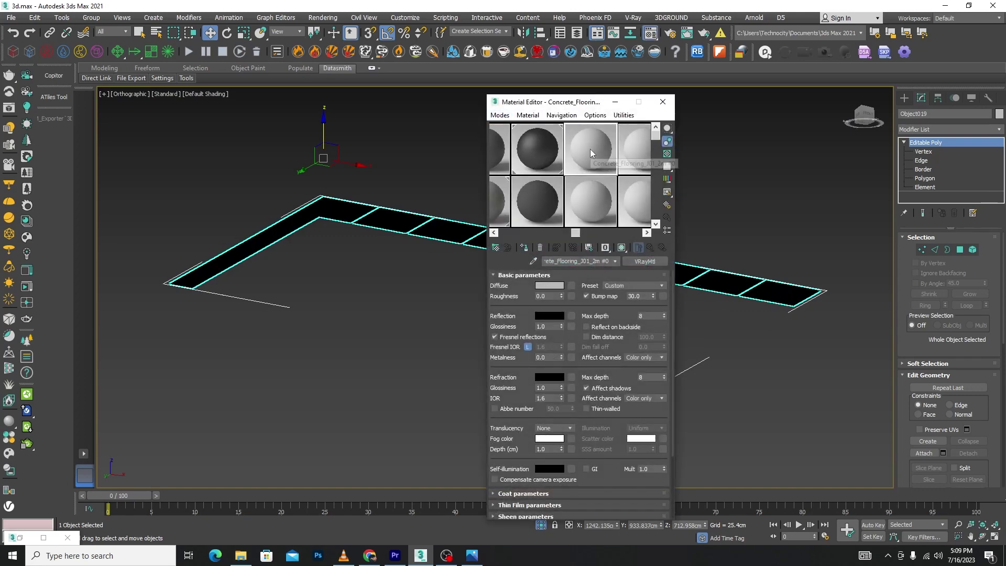
click(10, 455)
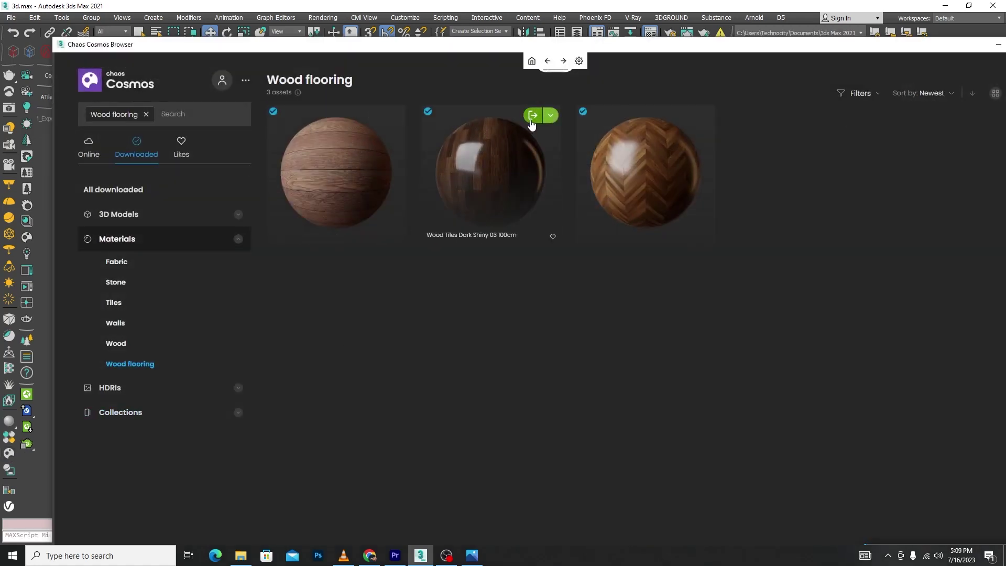
double_click(610, 44)
mouse_move(360, 337)
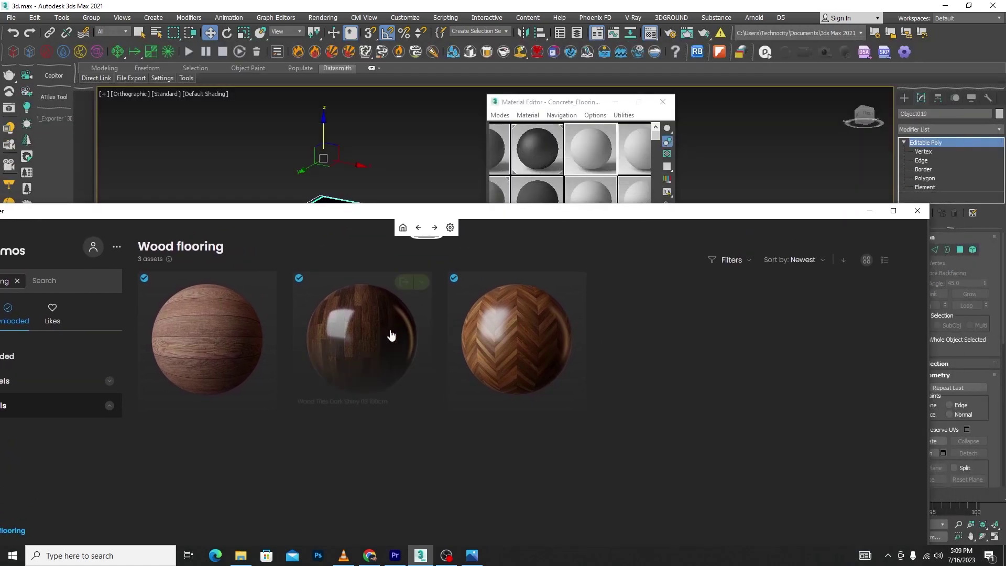
click(403, 283)
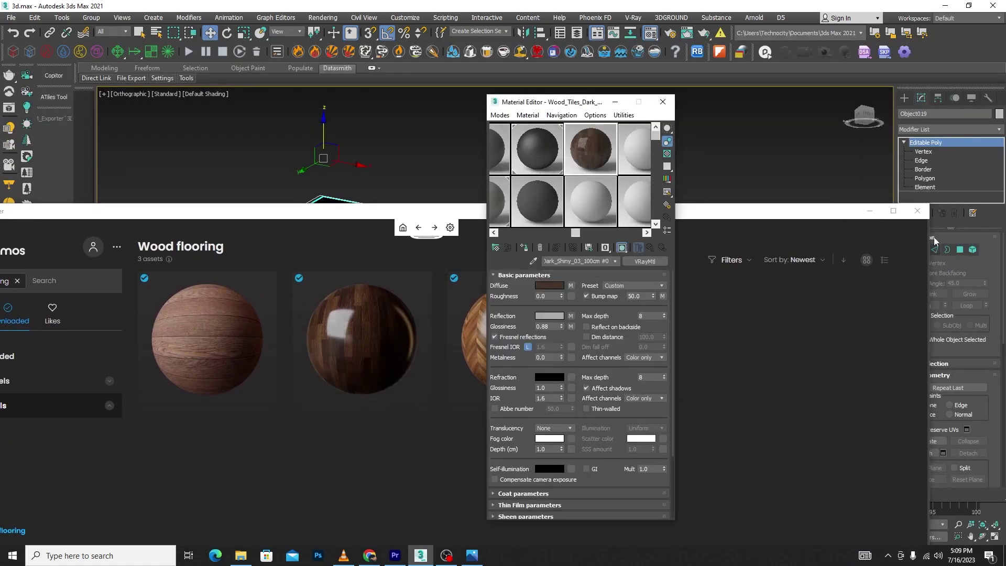
click(916, 215)
Step: Assign the Wood Tiles Dark Shiny 03 material to the isolated tiles
scroll(366, 225, up, 3)
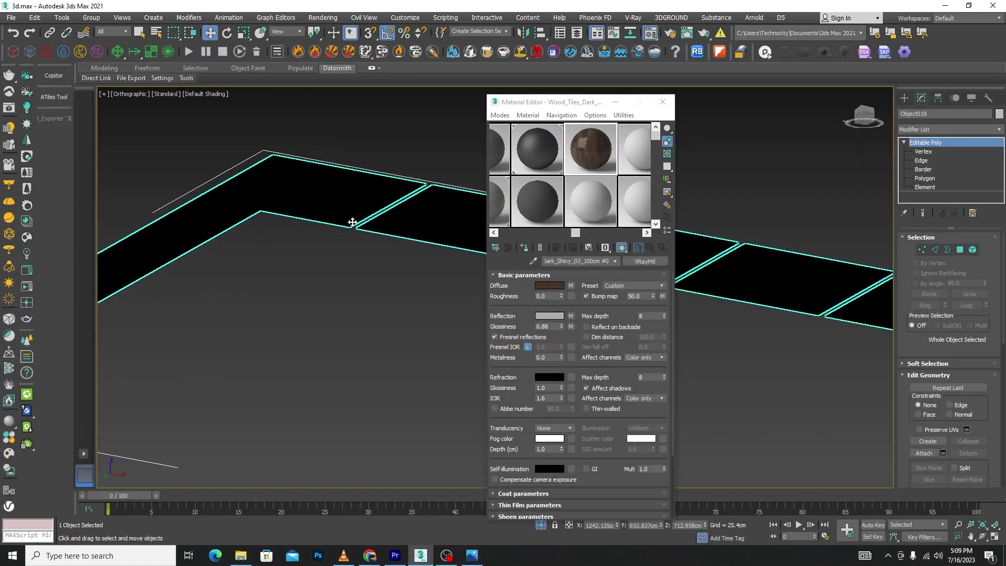
scroll(348, 251, down, 2)
scroll(351, 234, up, 5)
scroll(352, 238, down, 4)
scroll(367, 225, up, 3)
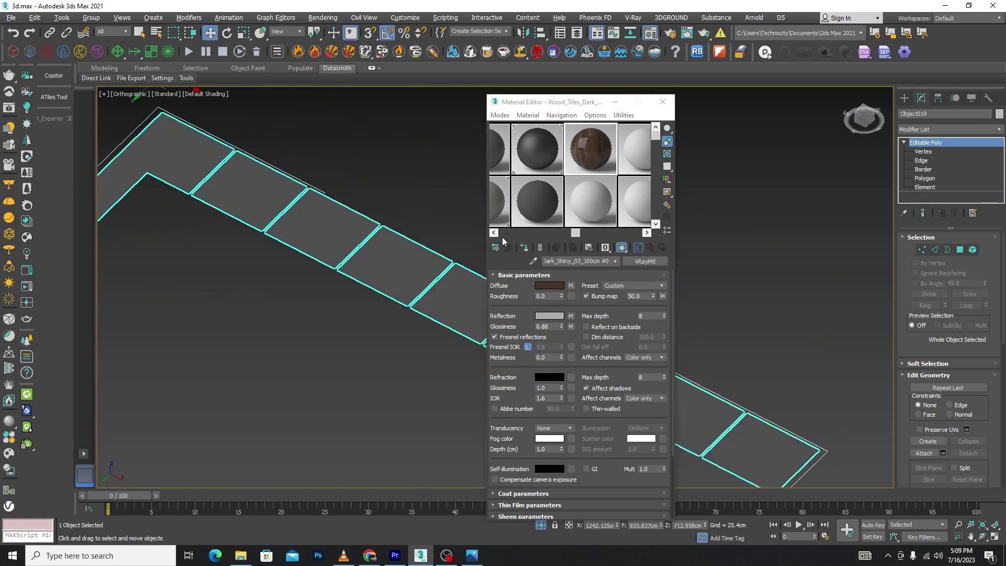
click(524, 247)
scroll(438, 243, down, 3)
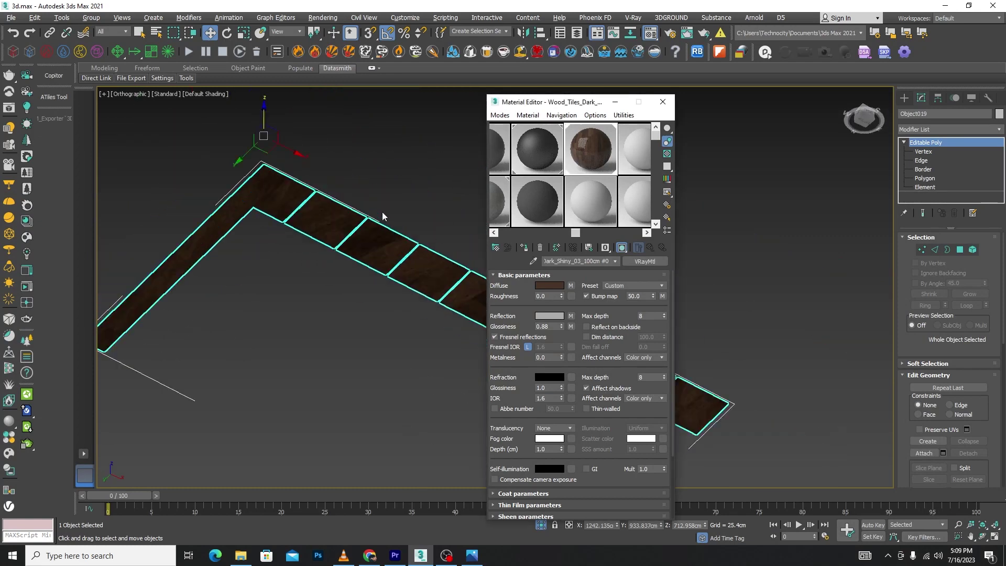
scroll(382, 212, up, 3)
click(997, 130)
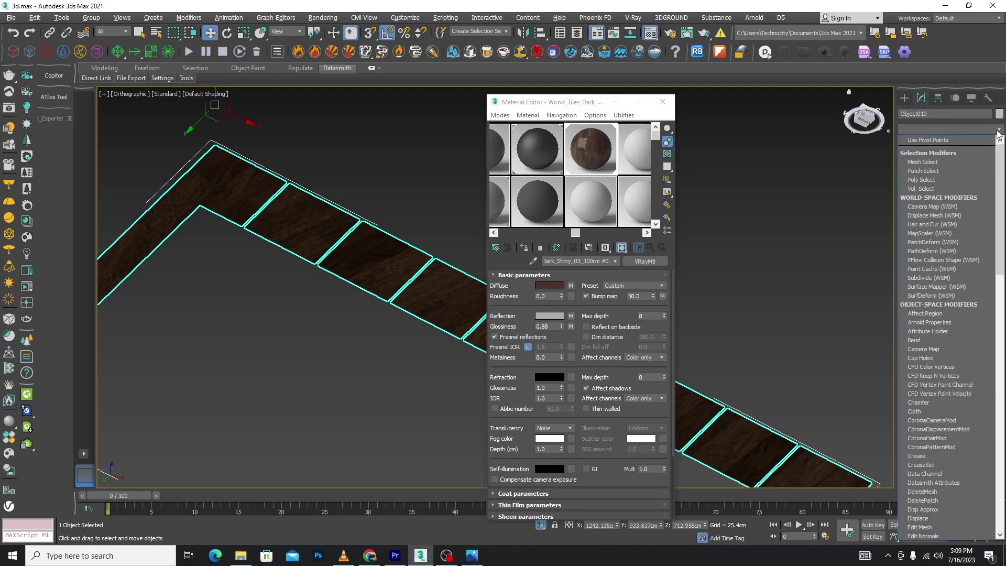
Step: Add a UVW Map to the tiles and shorten its length to about 147
scroll(942, 315, down, 15)
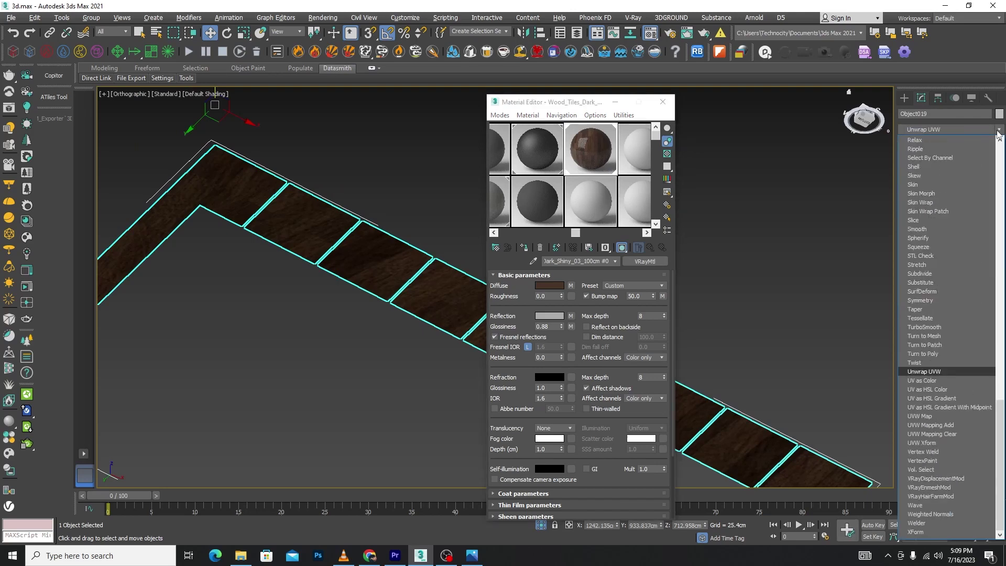
click(922, 417)
scroll(371, 225, down, 5)
scroll(393, 259, up, 5)
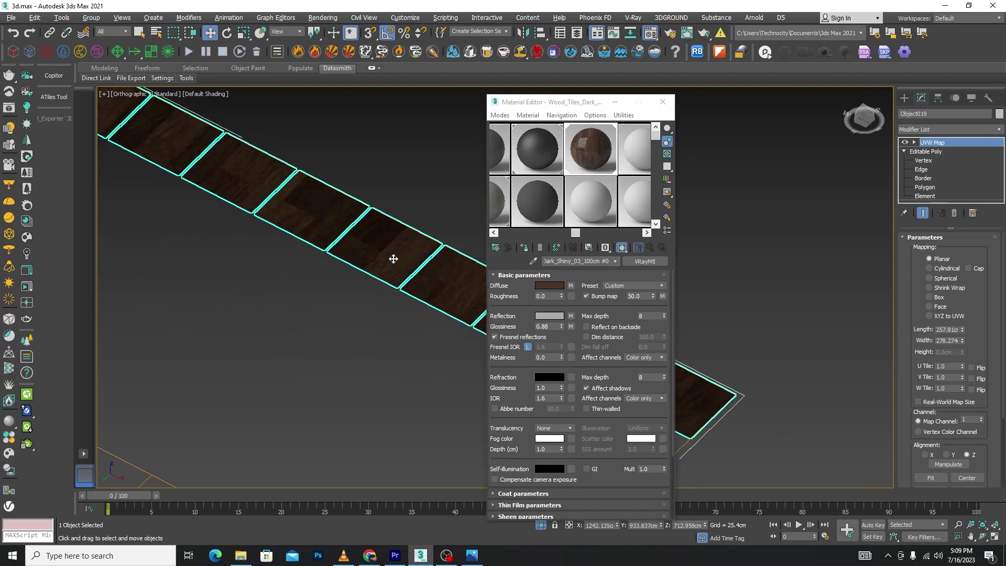
scroll(393, 258, down, 2)
drag(962, 331, 962, 361)
Step: Rotate the mapping gizmo 90 degrees and reduce the length to about 72.006
scroll(385, 259, up, 4)
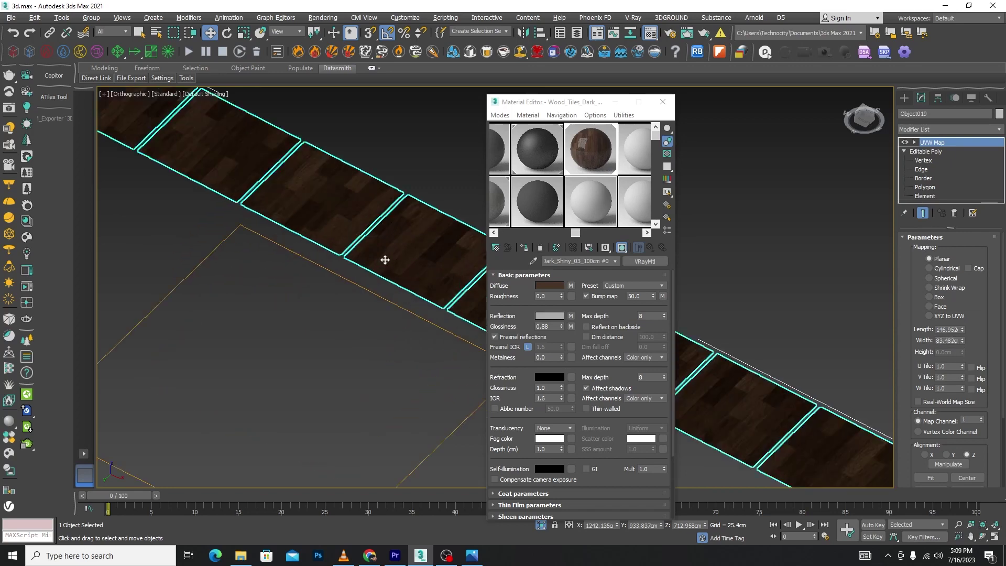
click(912, 144)
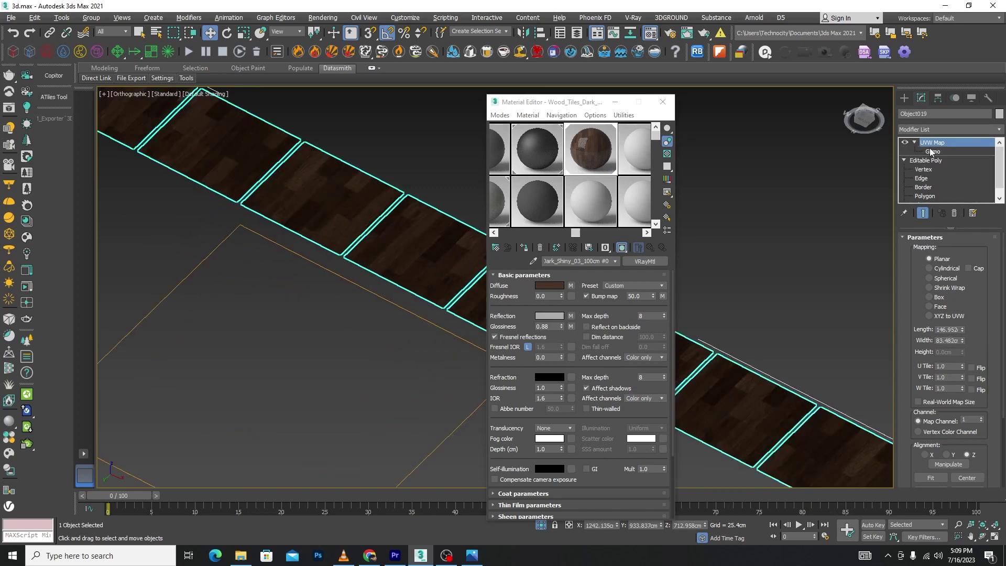
click(932, 152)
scroll(310, 279, down, 3)
key(e)
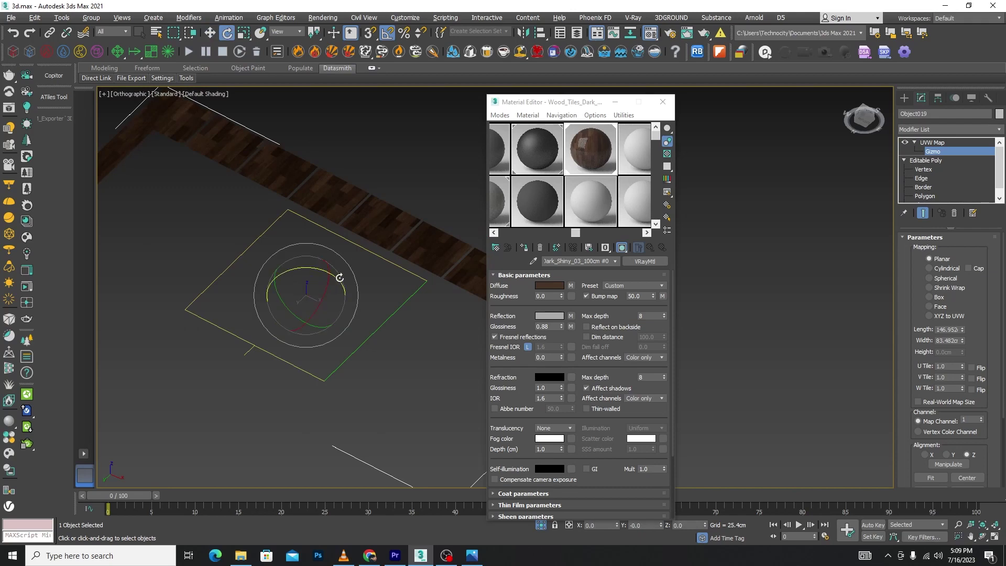
drag(339, 277, 342, 279)
alt+middle_drag(330, 225, 325, 209)
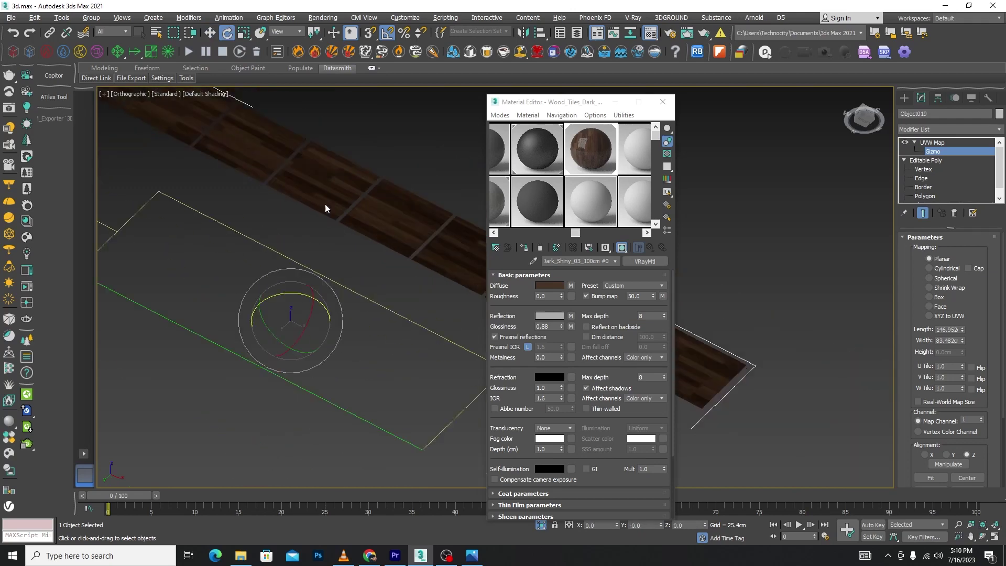
drag(962, 331, 957, 358)
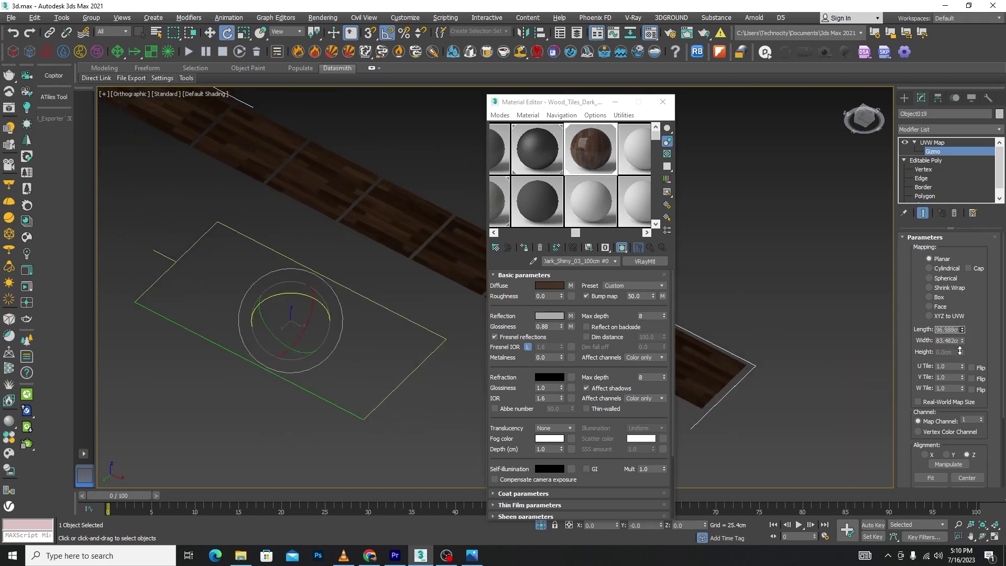
Step: Close the Material Editor, exit isolation, and orbit to the balcony
click(663, 102)
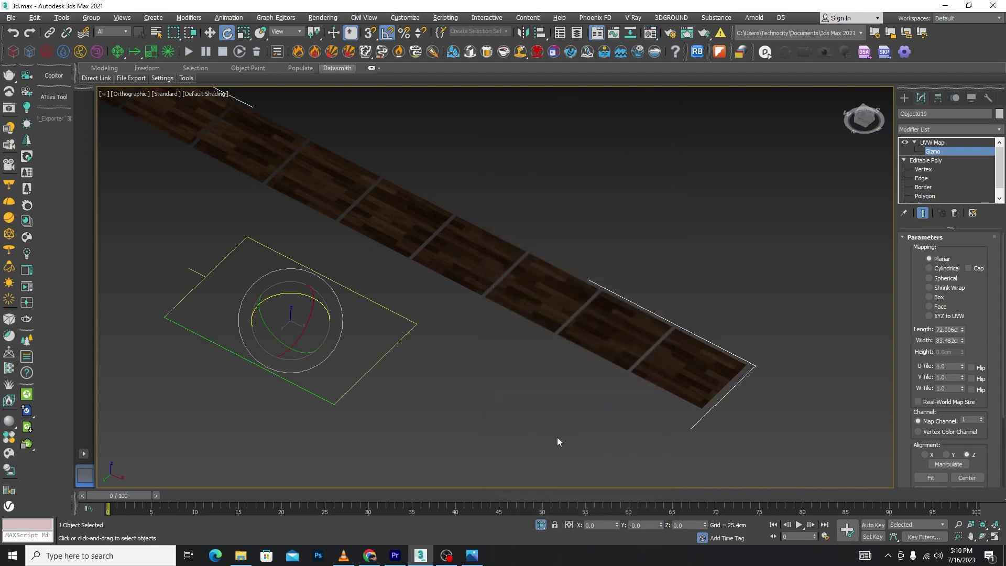
click(541, 524)
alt+middle_drag(658, 301, 655, 375)
scroll(655, 375, up, 5)
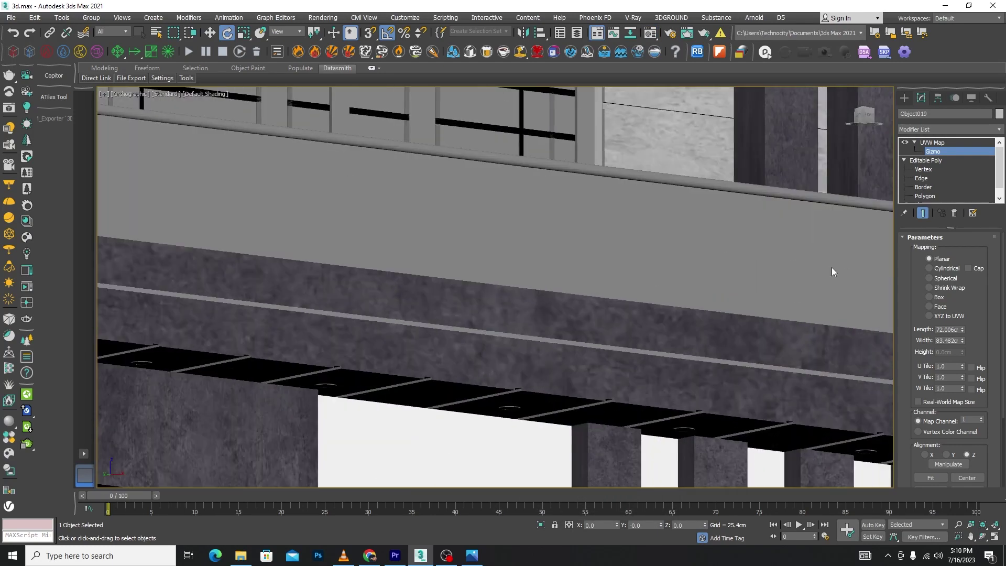
Step: Select the flat slab Object010 above the stone wall and isolate it
click(932, 143)
click(543, 409)
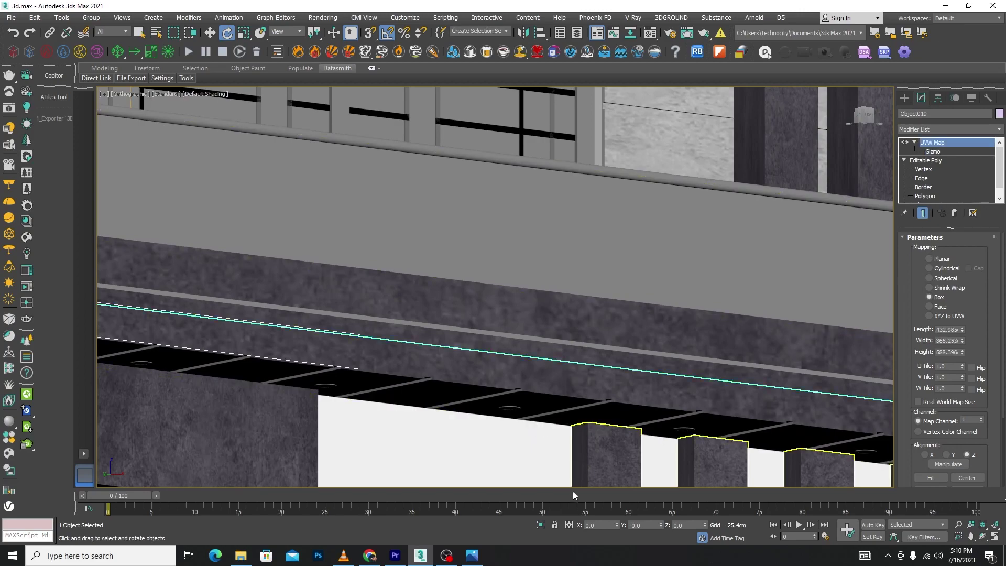
alt+middle_drag(543, 409, 572, 353)
scroll(573, 354, up, 3)
scroll(572, 354, down, 4)
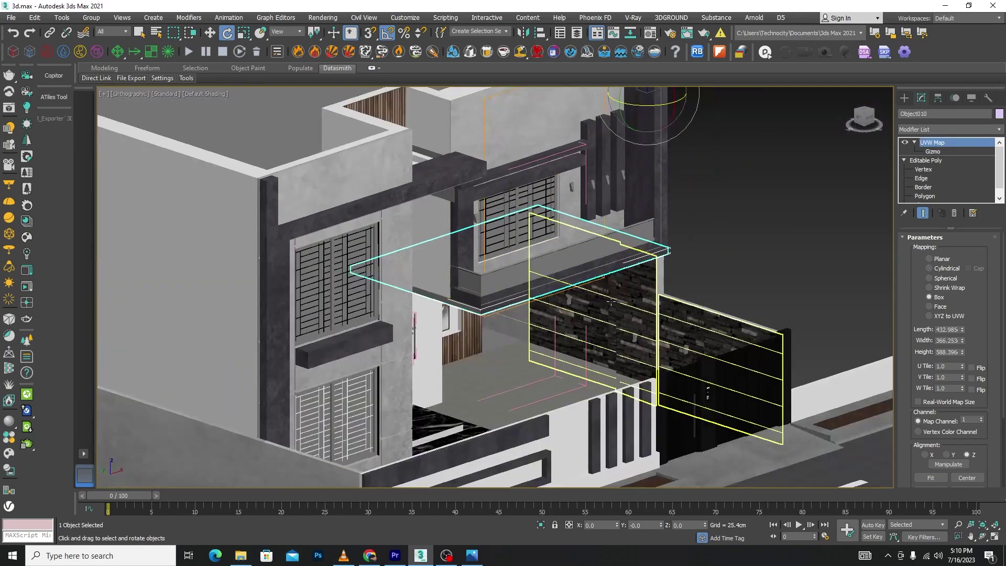
scroll(529, 366, up, 4)
click(540, 524)
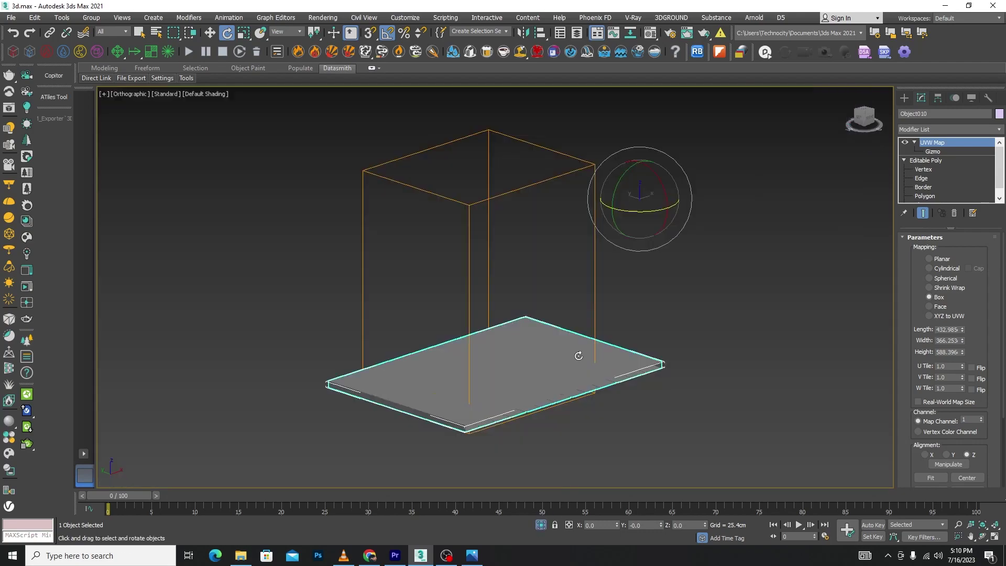
drag(580, 352, 621, 289)
Step: Assign the white paint material to the isolated slab
key(m)
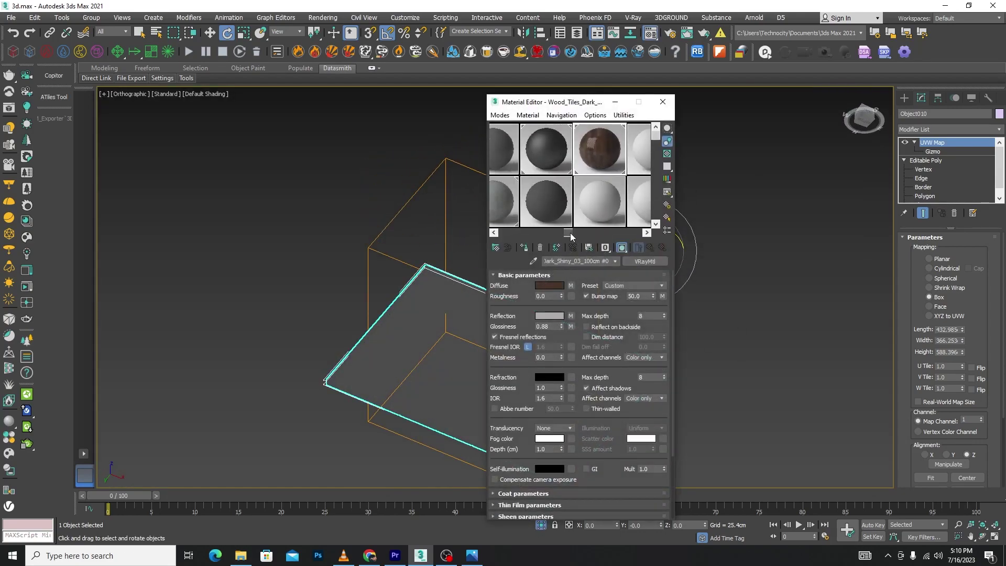
drag(575, 232, 497, 232)
click(508, 151)
drag(557, 102, 738, 104)
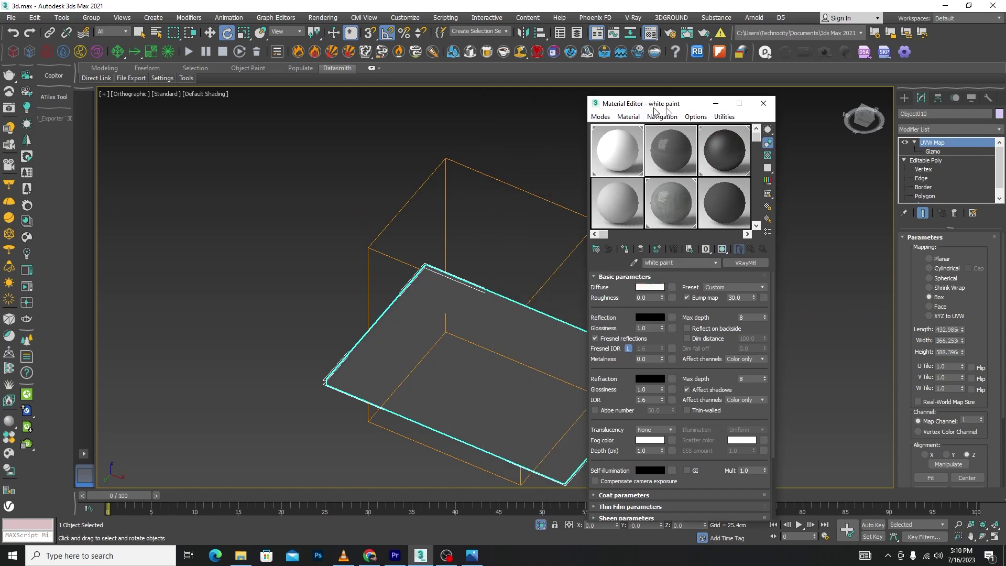
click(709, 249)
click(519, 222)
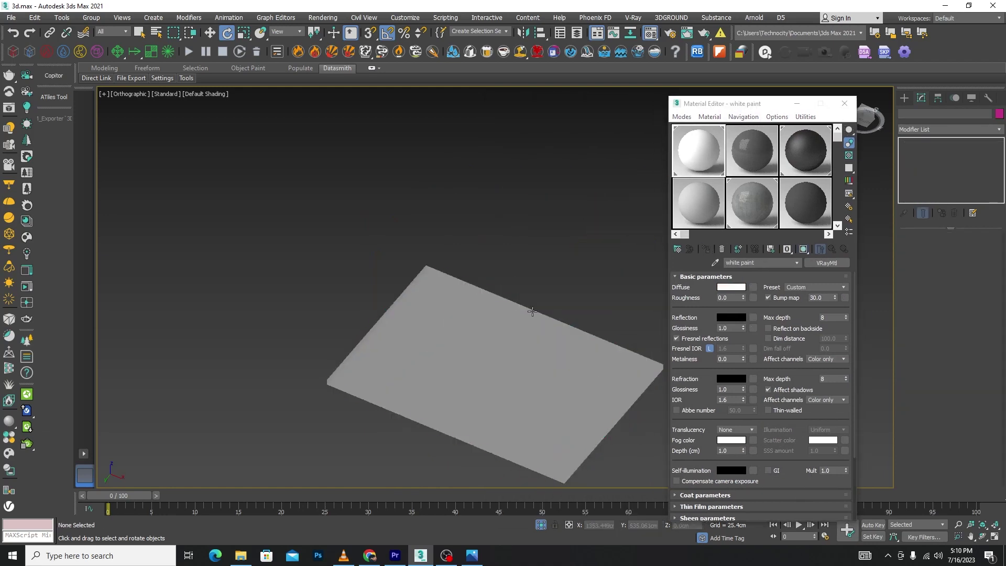
scroll(518, 222, up, 10)
click(793, 103)
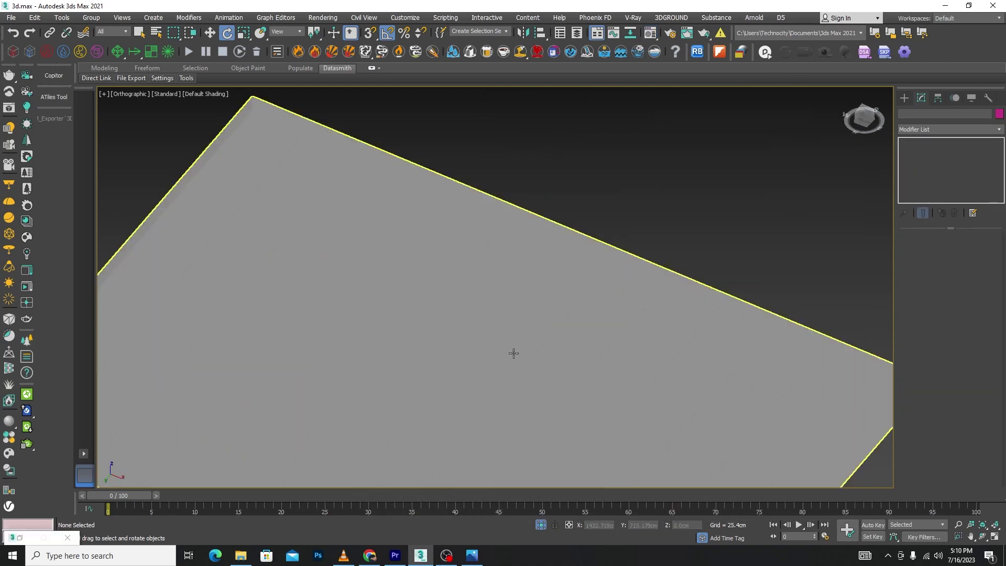
Step: Check the white paint's diffuse colour and enable Show Shaded Material in Viewport
key(m)
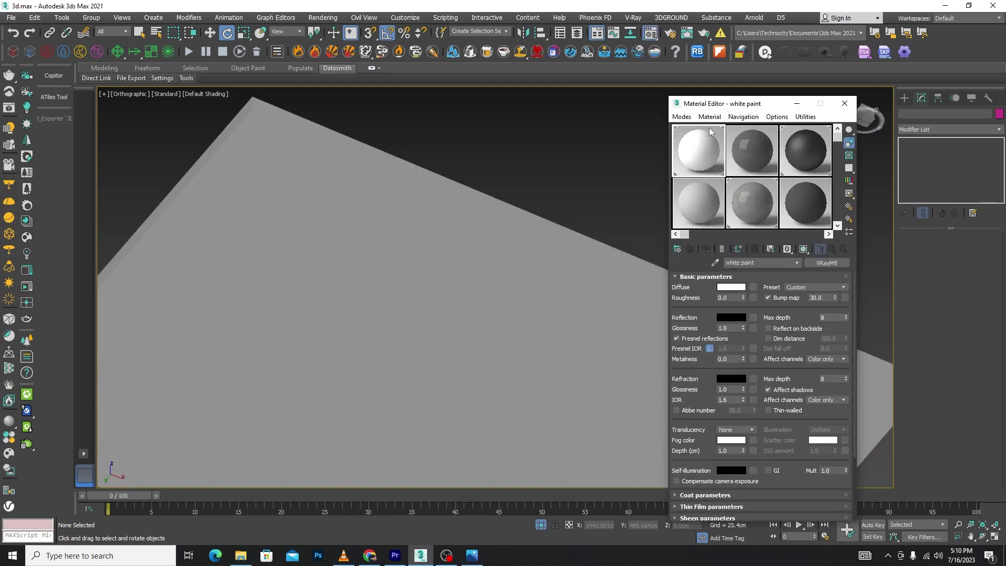
click(732, 287)
click(379, 160)
scroll(366, 213, down, 5)
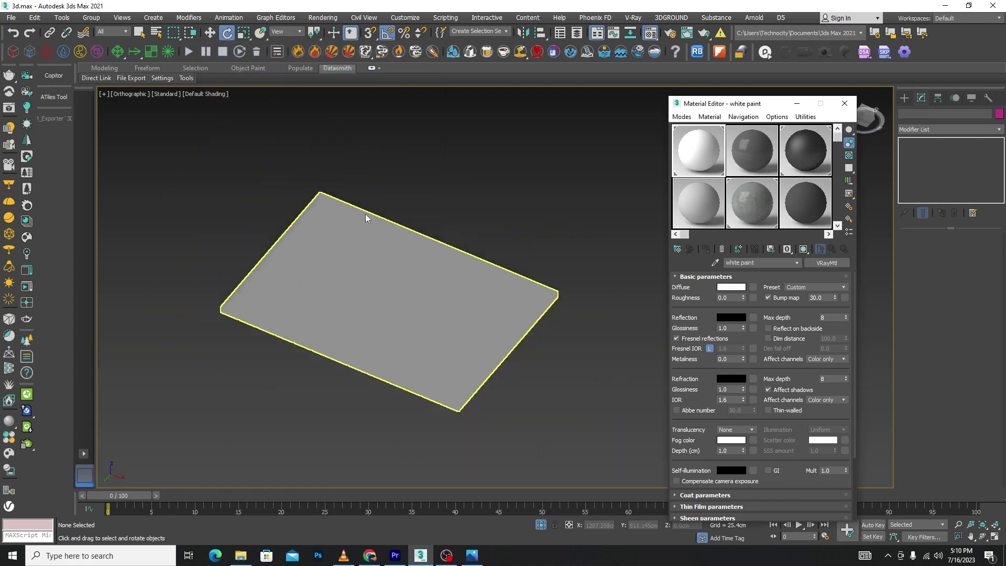
scroll(372, 225, up, 3)
click(383, 244)
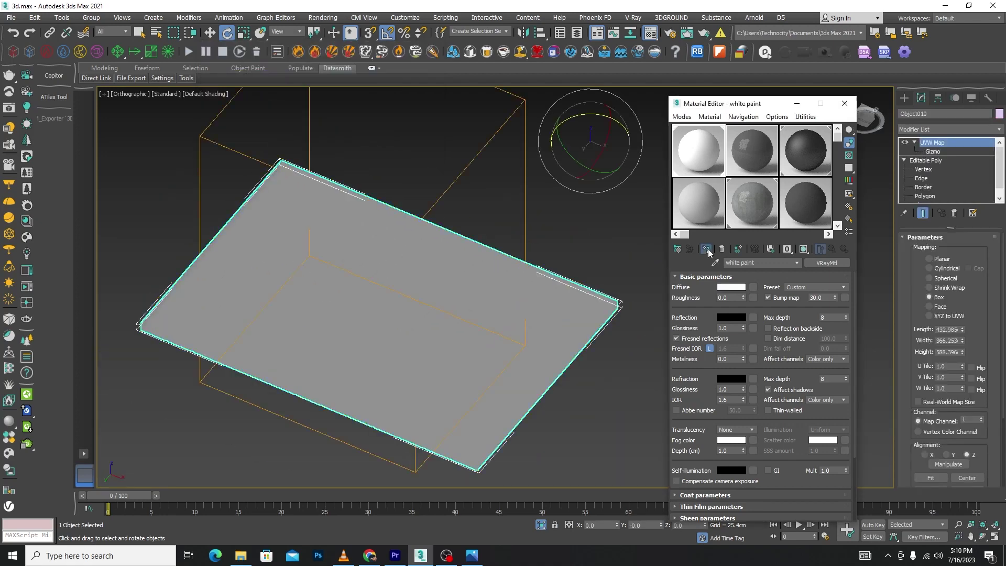
click(556, 234)
click(803, 249)
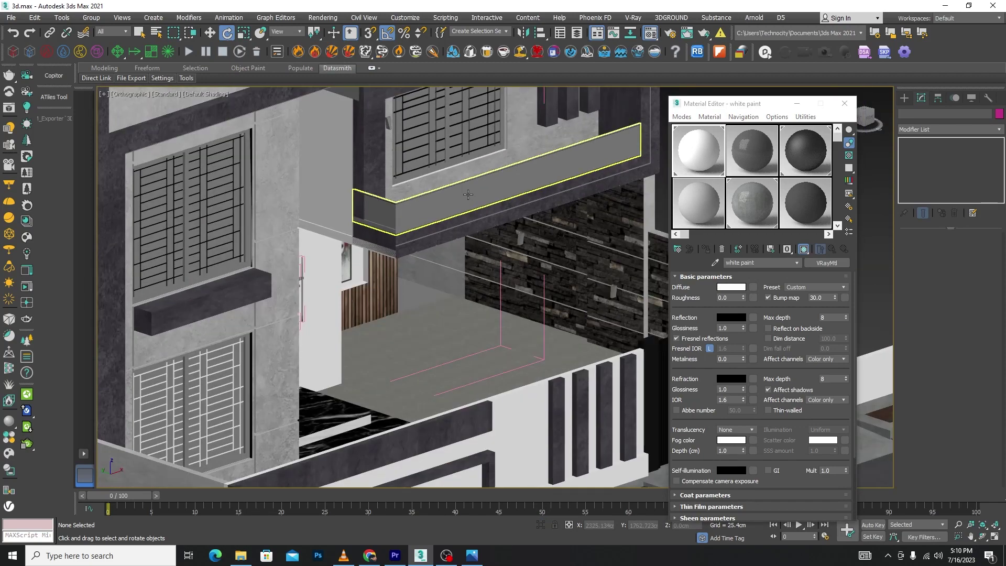
mouse_move(554, 191)
middle_down()
mouse_move(472, 236)
mouse_move(419, 288)
middle_up()
scroll(419, 288, down, 5)
scroll(400, 310, up, 3)
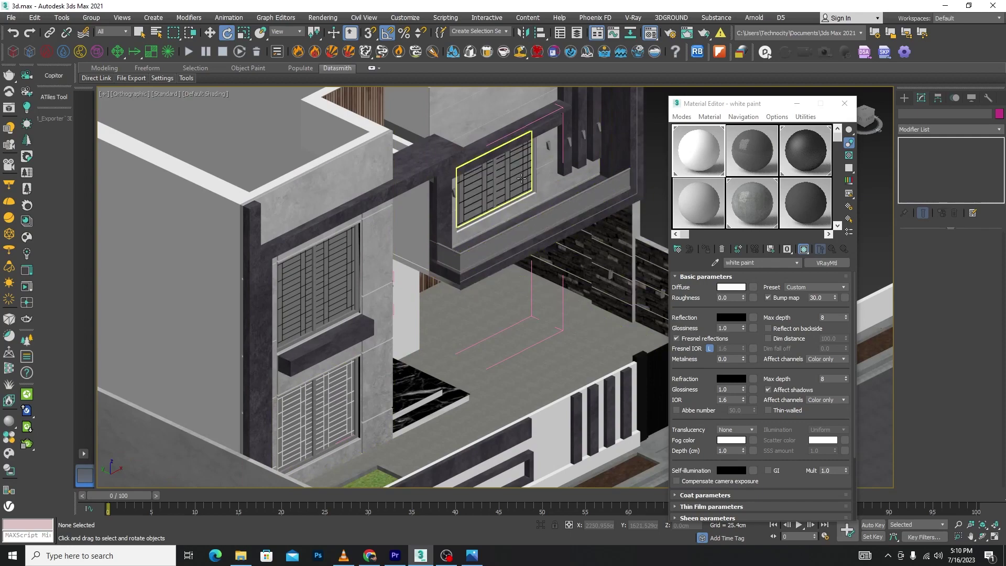
scroll(601, 190, up, 5)
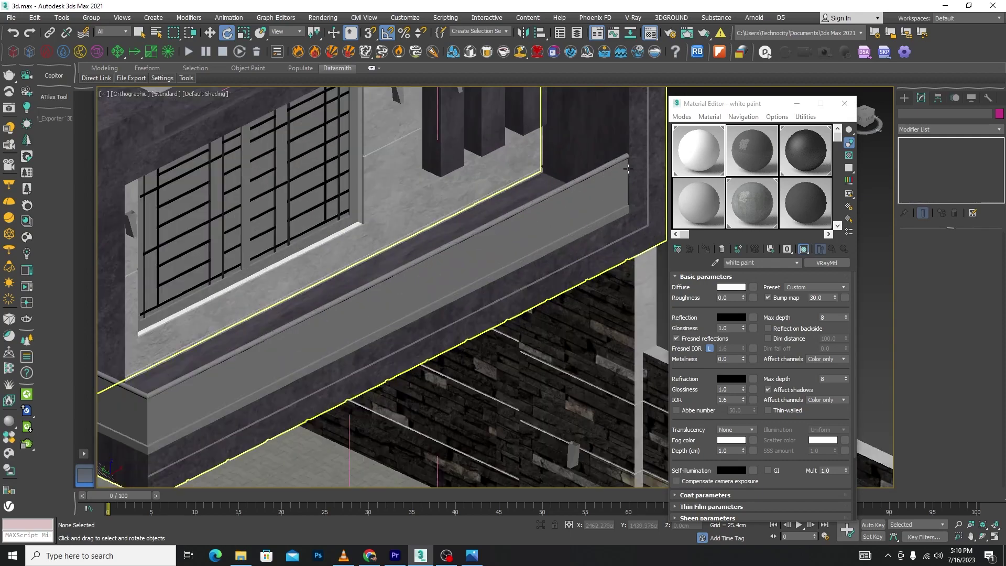
scroll(580, 193, down, 2)
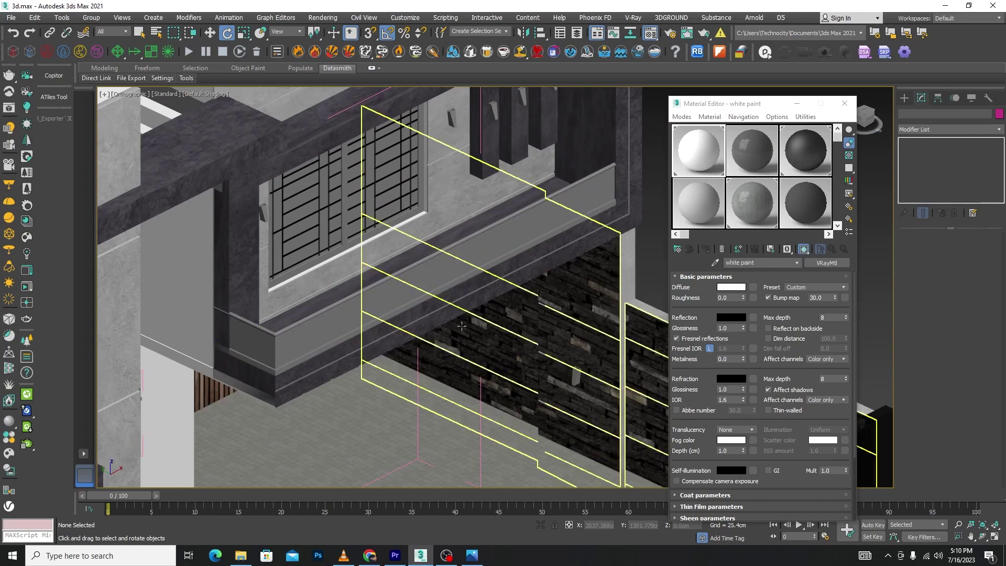
scroll(445, 322, down, 3)
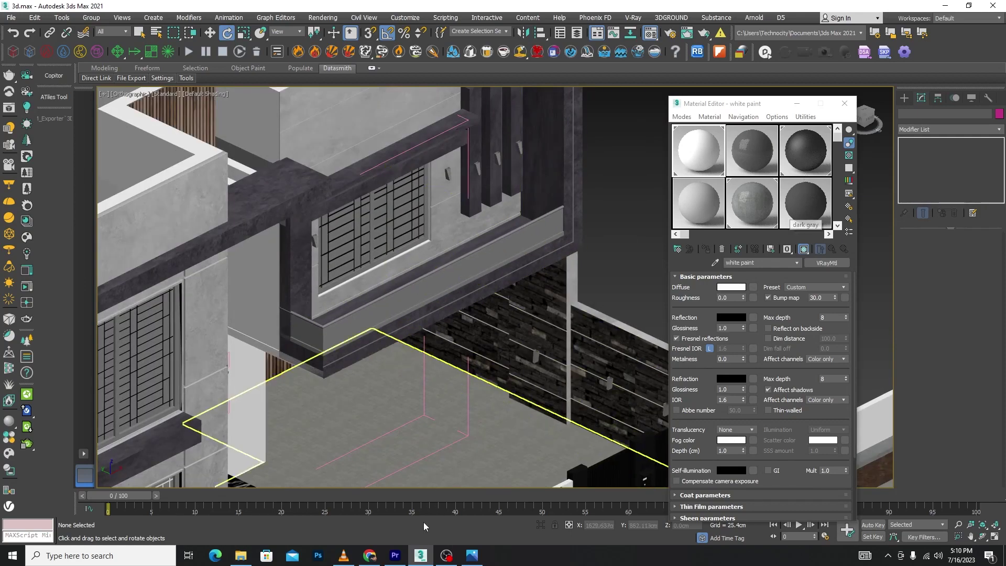
click(468, 562)
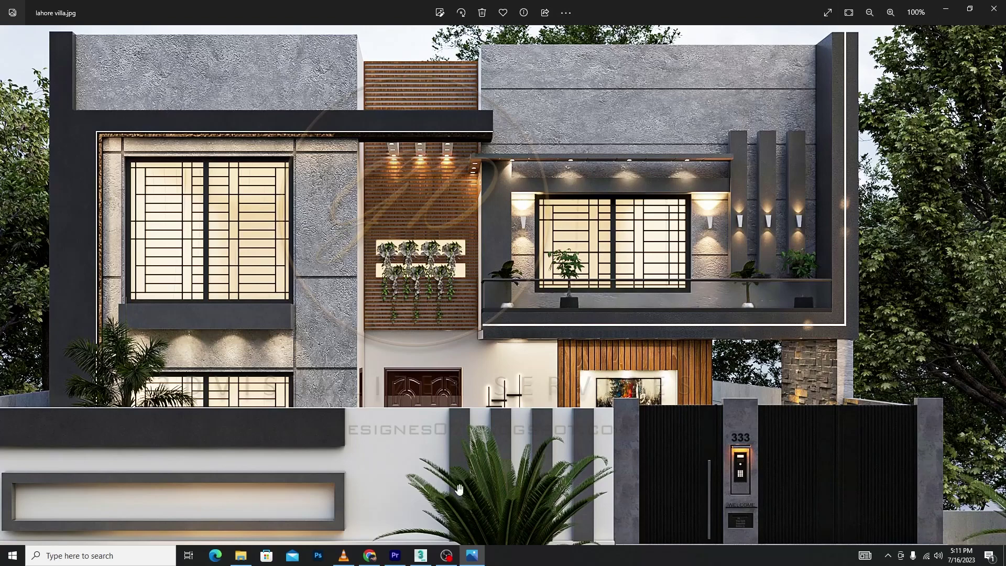
click(417, 557)
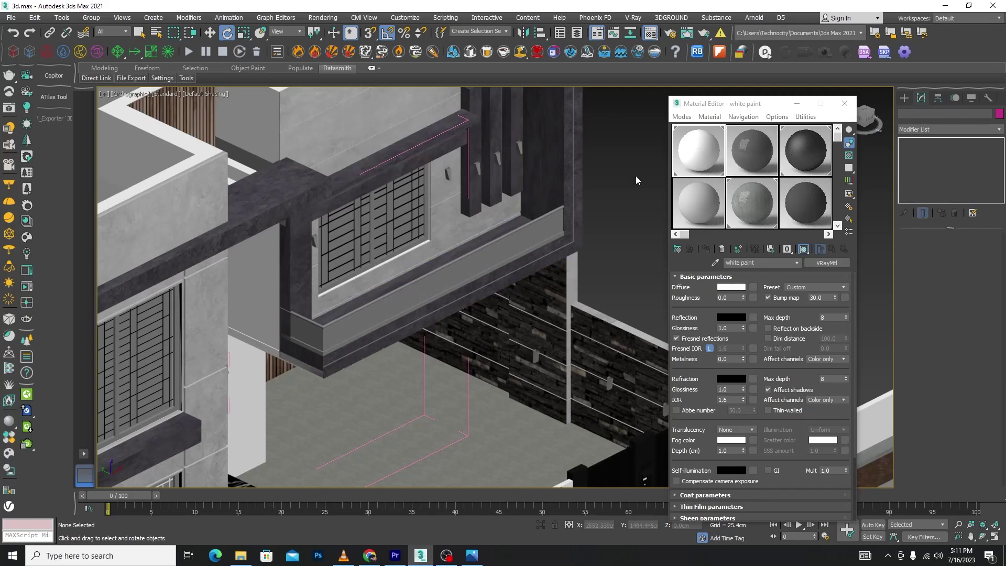
Step: Load Glass_Window_Neutral from the V-Ray library's Glass category into the Asphalt slot
drag(684, 234, 808, 234)
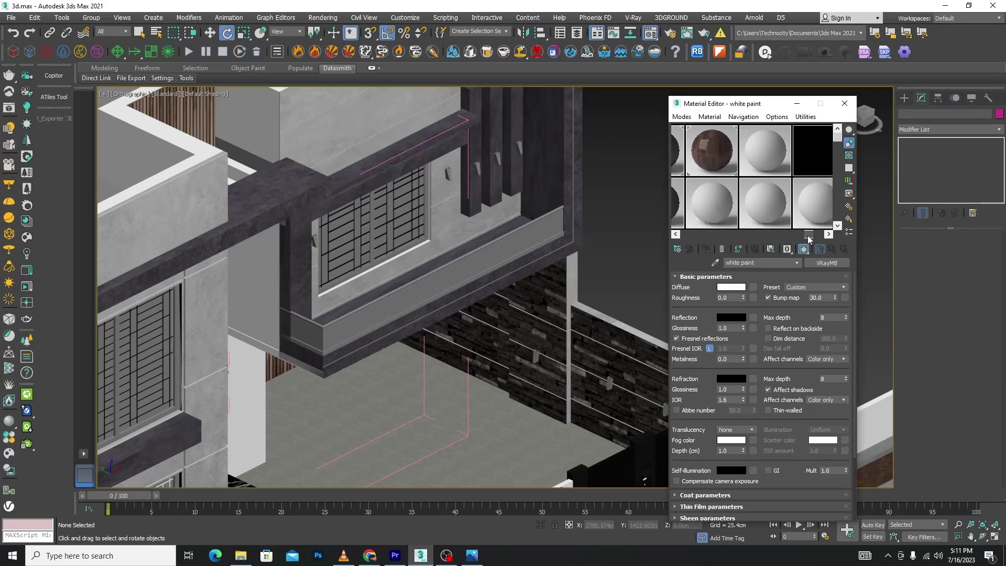
click(771, 153)
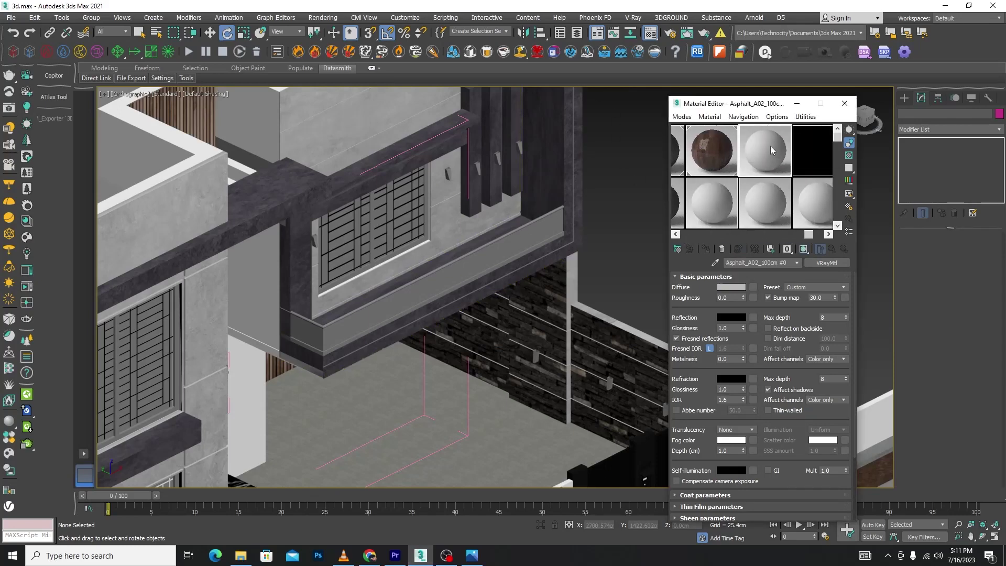
click(12, 441)
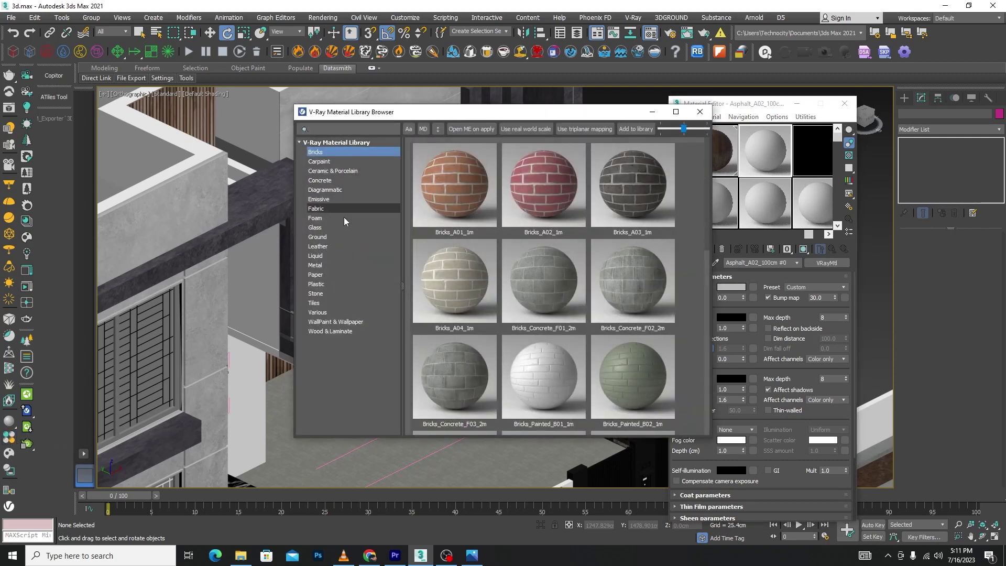
click(315, 228)
drag(575, 114, 353, 49)
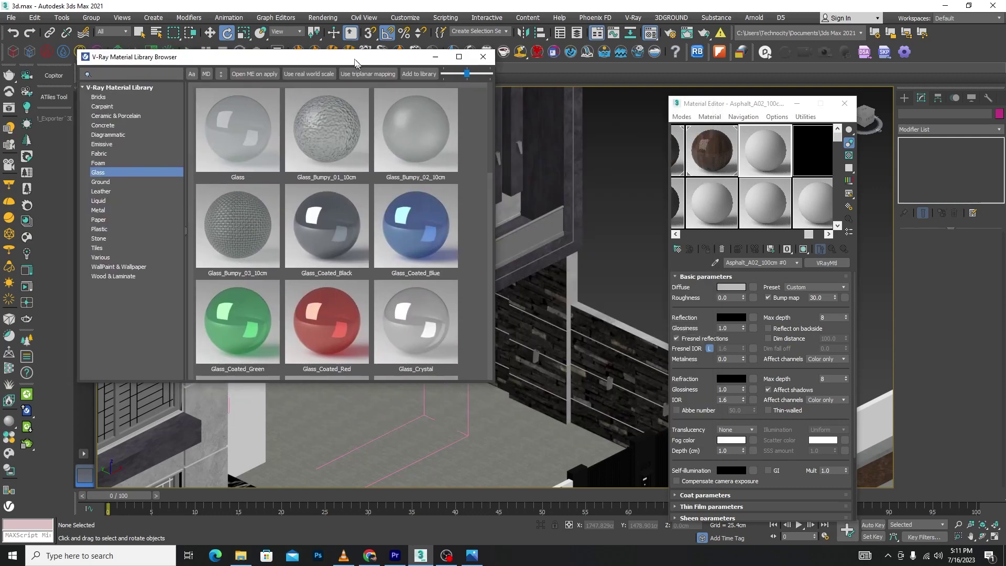
scroll(485, 180, down, 3)
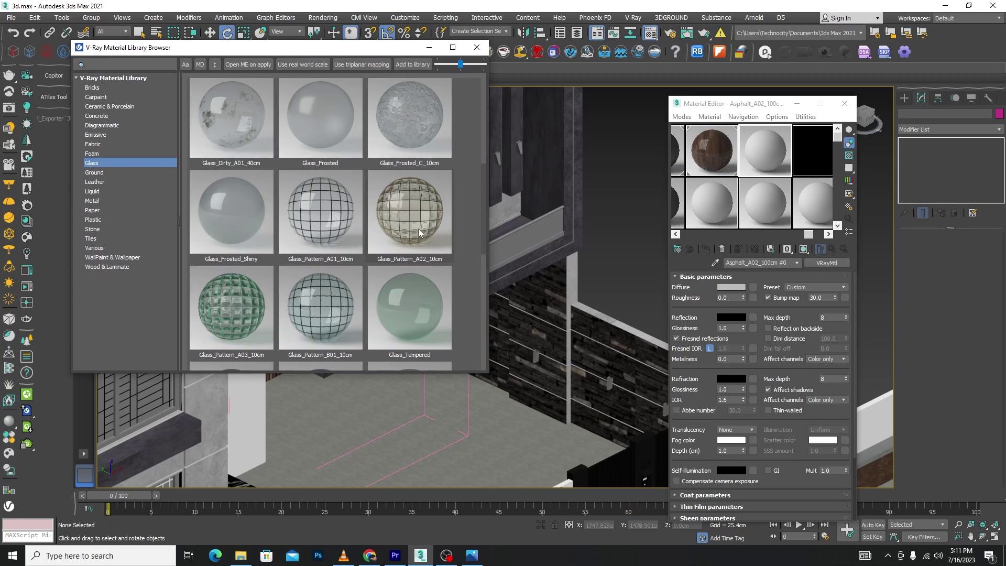
mouse_move(409, 214)
scroll(451, 266, down, 3)
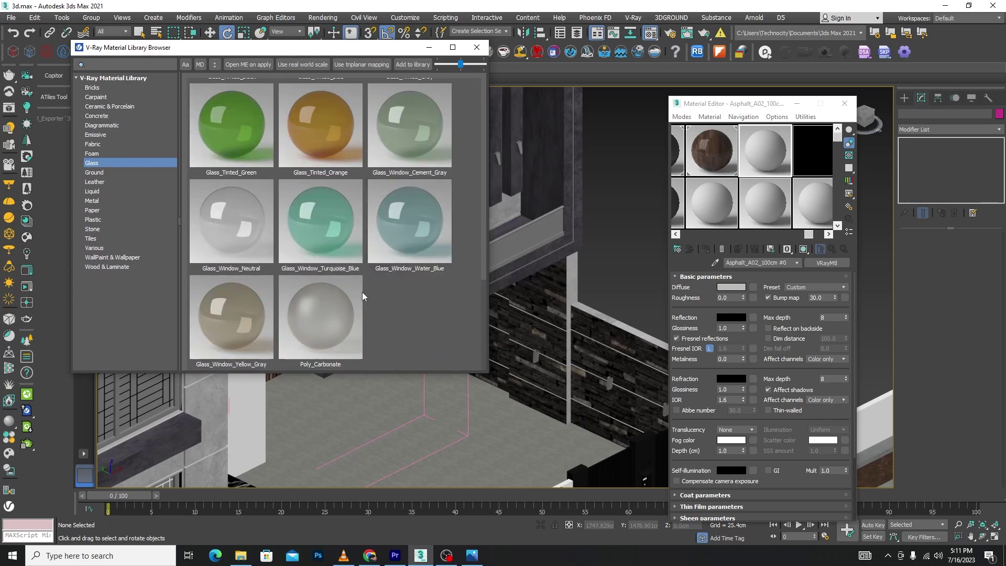
right_click(245, 227)
click(283, 265)
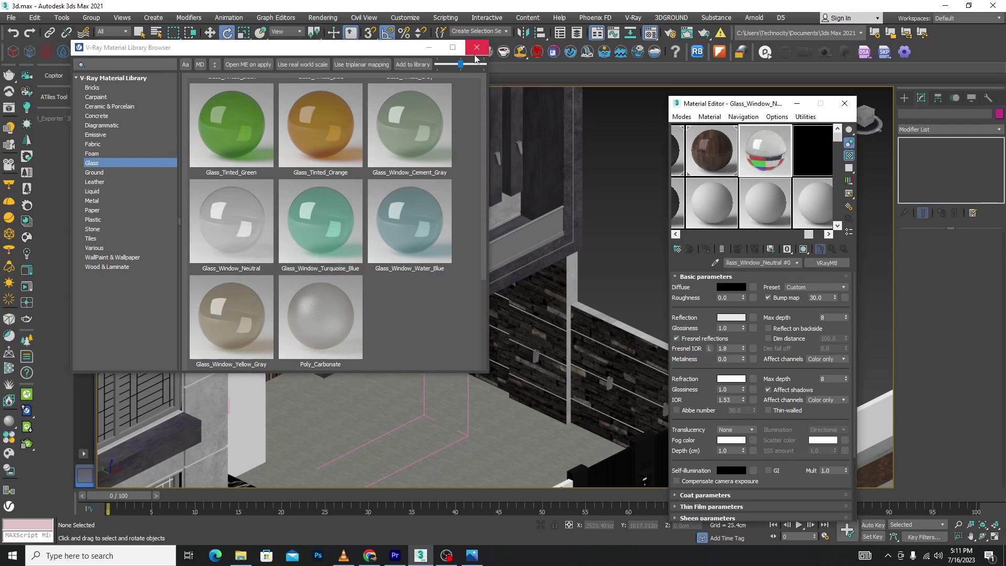
Step: Close the material library and briefly select, then deselect, the balcony parapet strip
click(476, 48)
scroll(335, 314, up, 4)
click(366, 304)
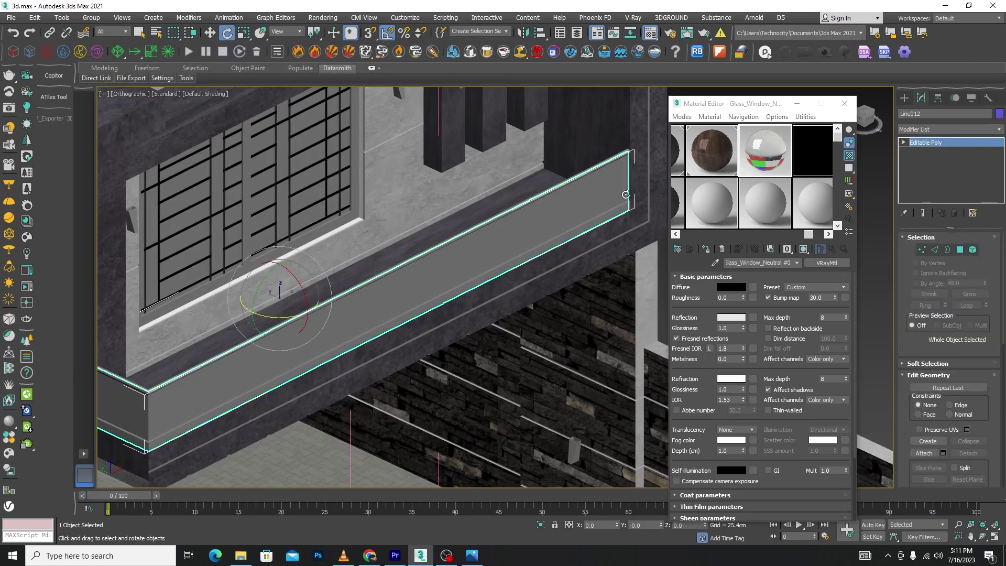
scroll(387, 227, down, 2)
scroll(387, 227, down, 3)
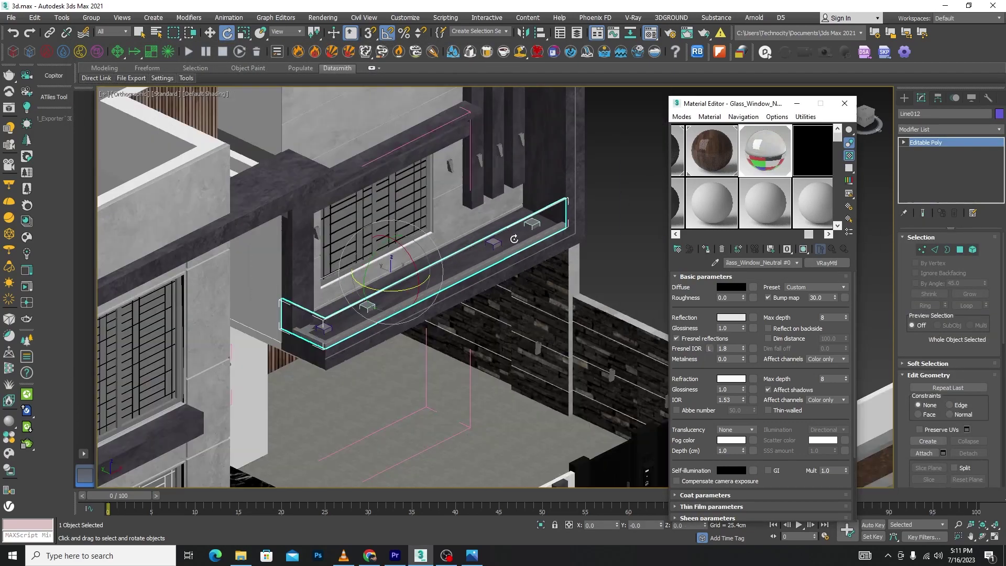
click(634, 156)
scroll(386, 227, up, 4)
Step: Assign the Glass_Window_Neutral material to two remaining window glass panes
click(371, 246)
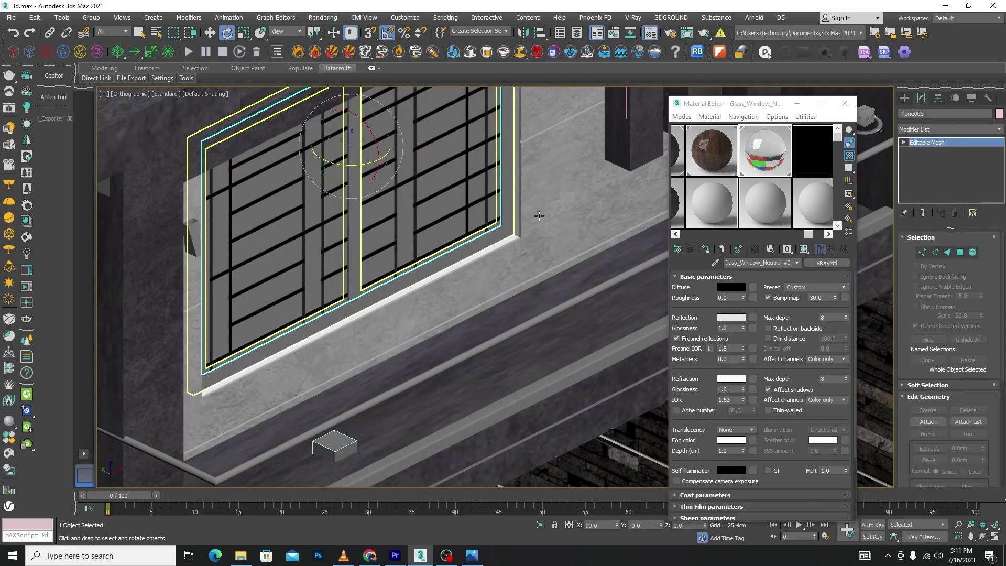
click(705, 249)
scroll(529, 187, down, 2)
scroll(530, 187, down, 3)
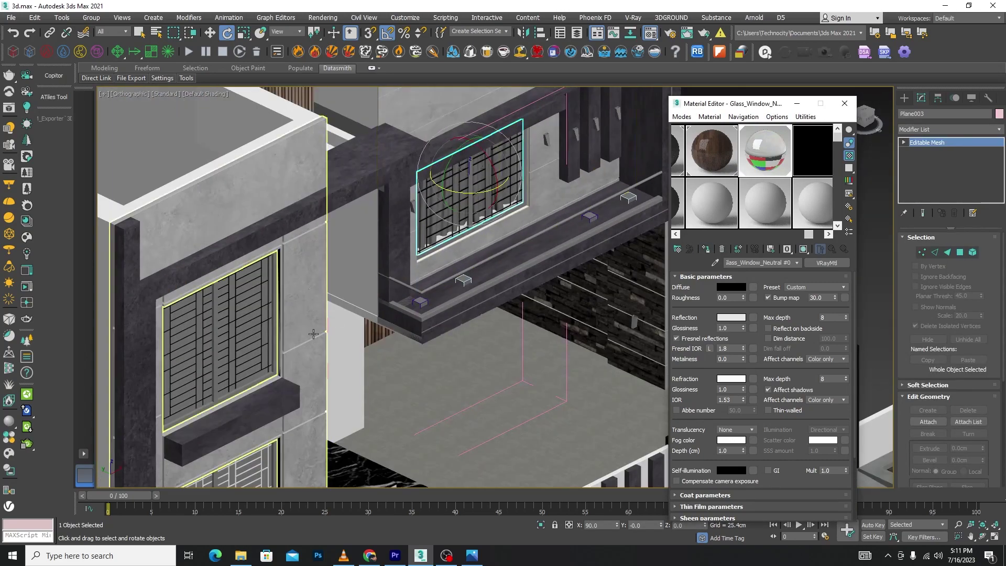
click(273, 272)
scroll(273, 272, up, 5)
scroll(273, 271, down, 2)
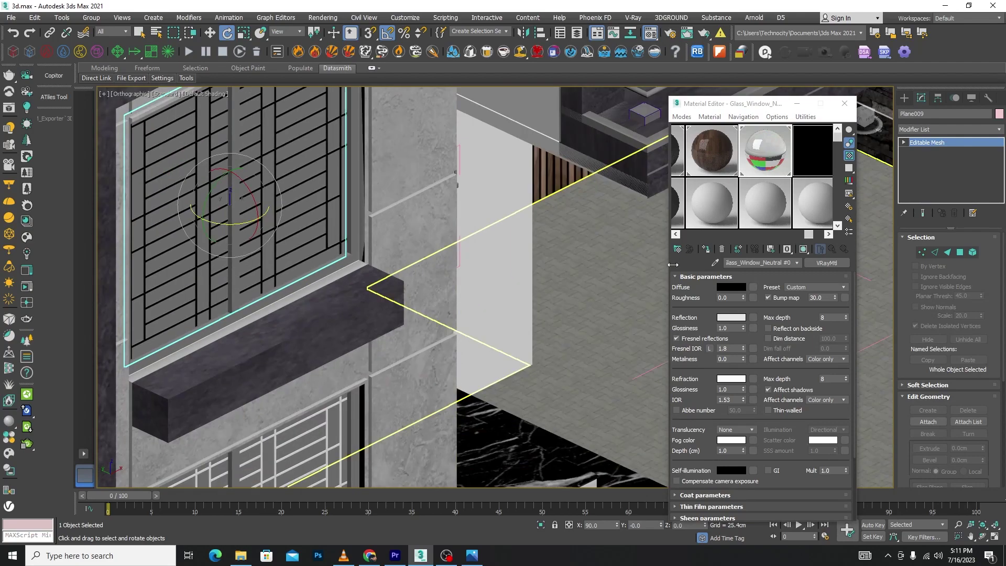
click(705, 249)
Step: Delete both plant VRayProxy placeholders from the upper balcony ledge
scroll(554, 181, down, 3)
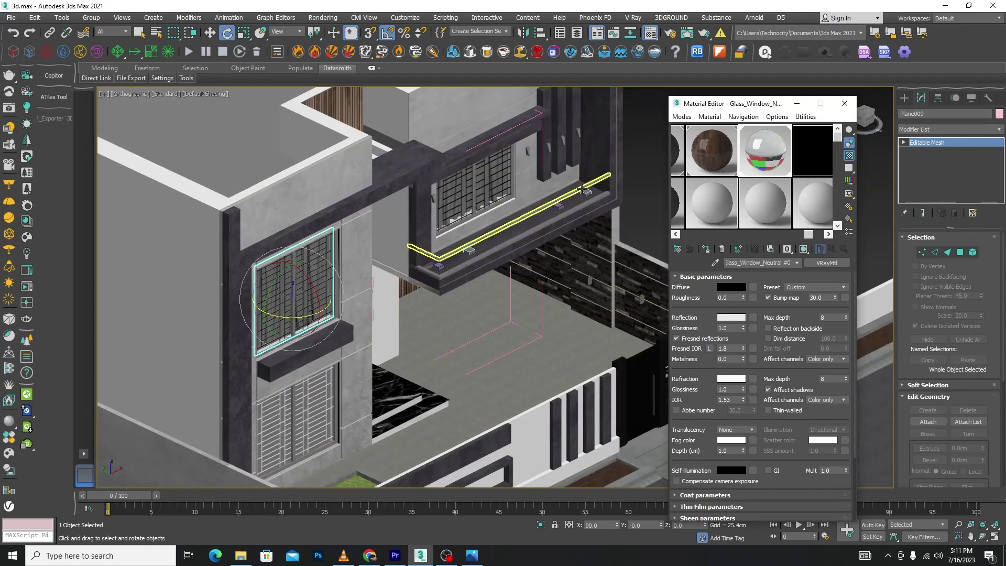
scroll(554, 180, up, 1)
scroll(553, 181, down, 2)
scroll(554, 181, down, 1)
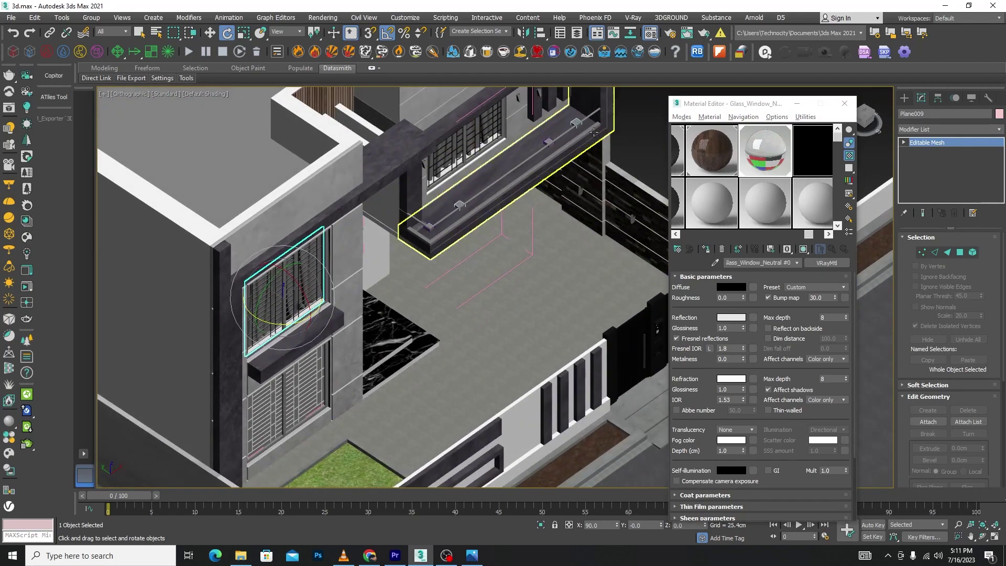
scroll(575, 120, up, 4)
click(575, 121)
drag(583, 123, 550, 137)
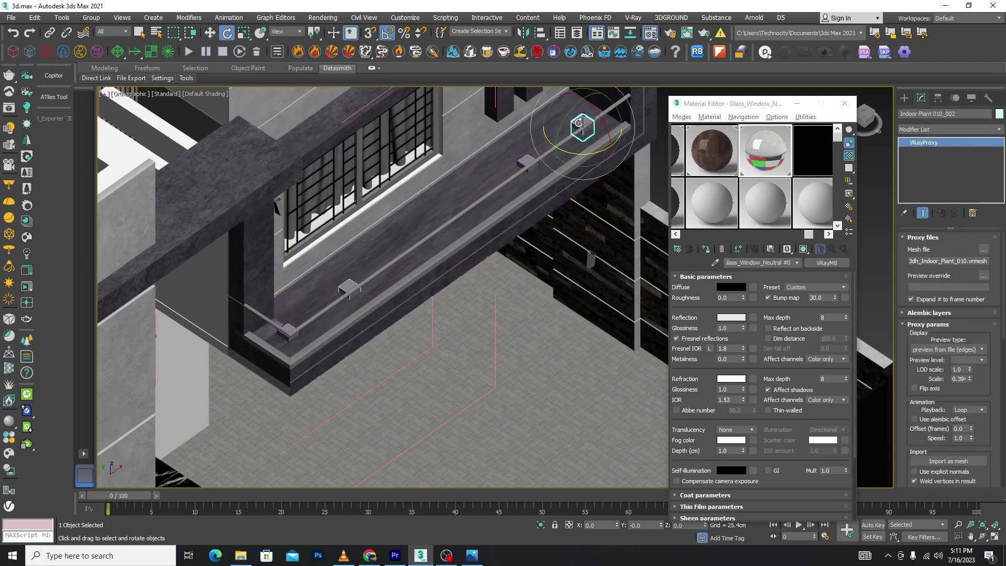
click(523, 163)
key(Delete)
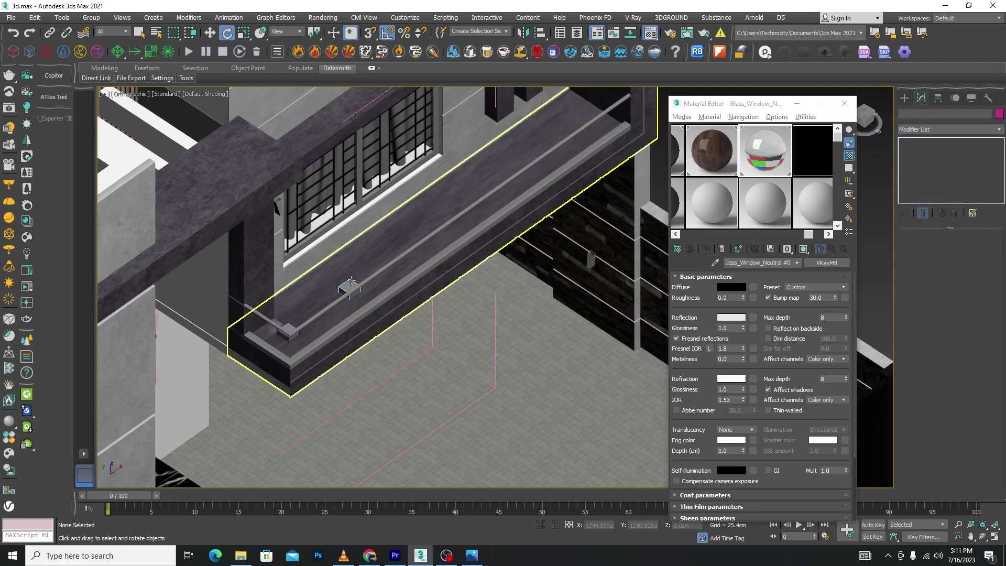
click(287, 331)
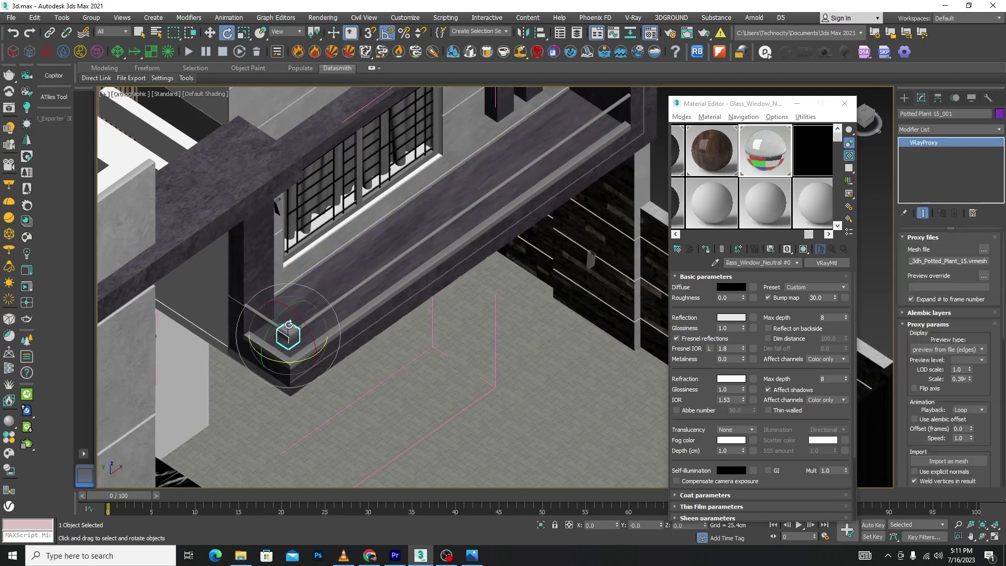
key(Delete)
scroll(511, 226, down, 5)
middle_drag(511, 227, 367, 157)
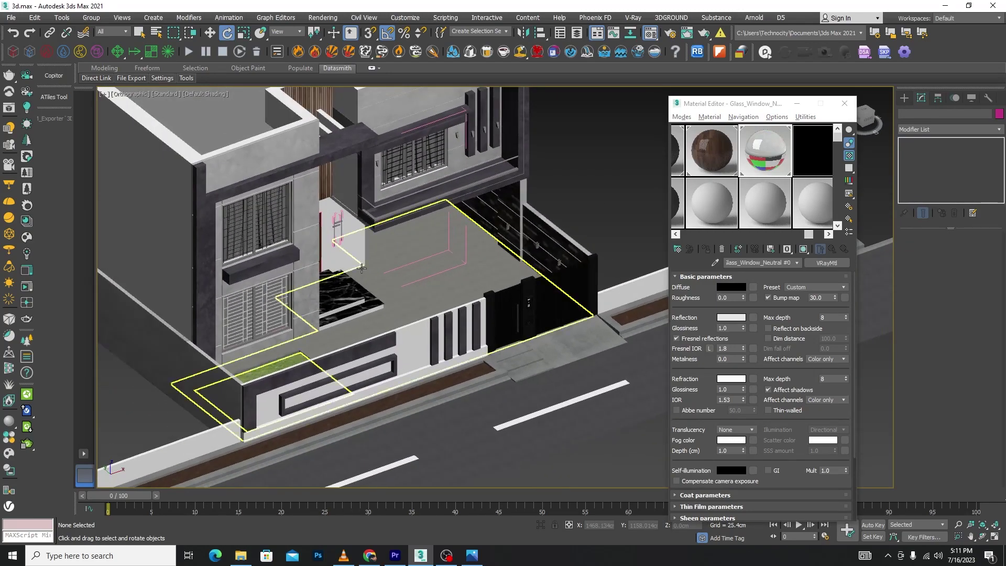
Step: Select the lower window grille's outer frame together with its bars
scroll(294, 309, up, 5)
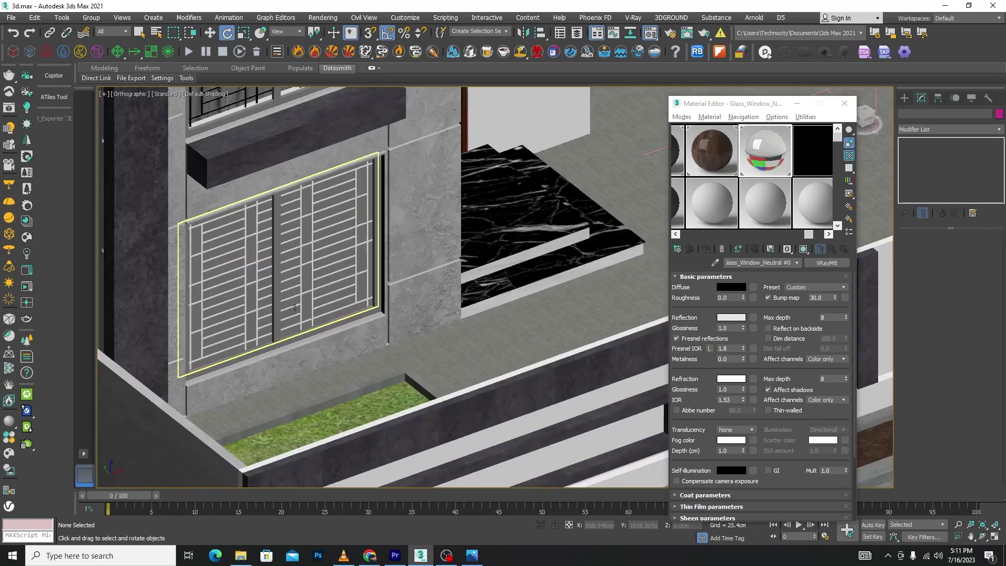
click(338, 289)
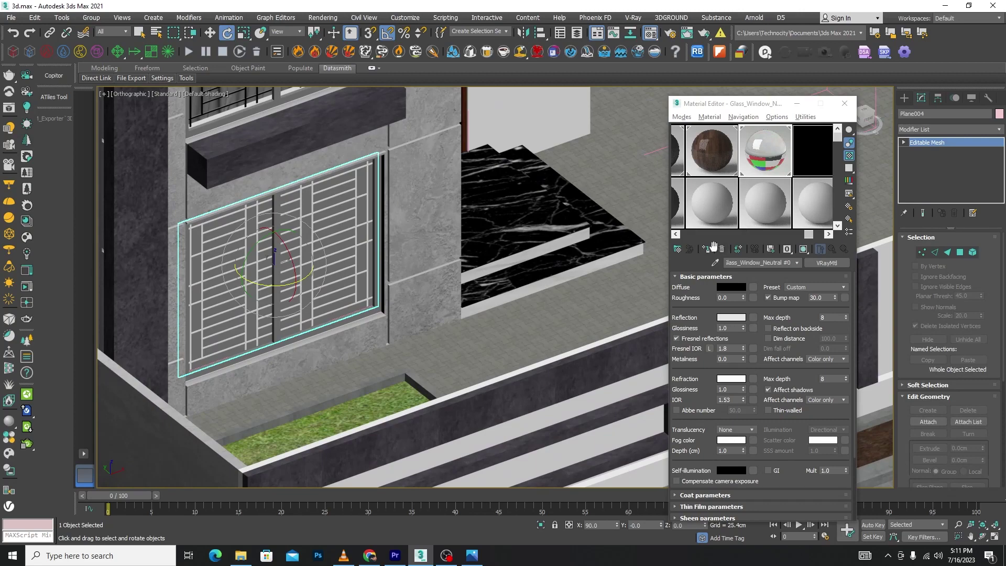
scroll(371, 304, up, 3)
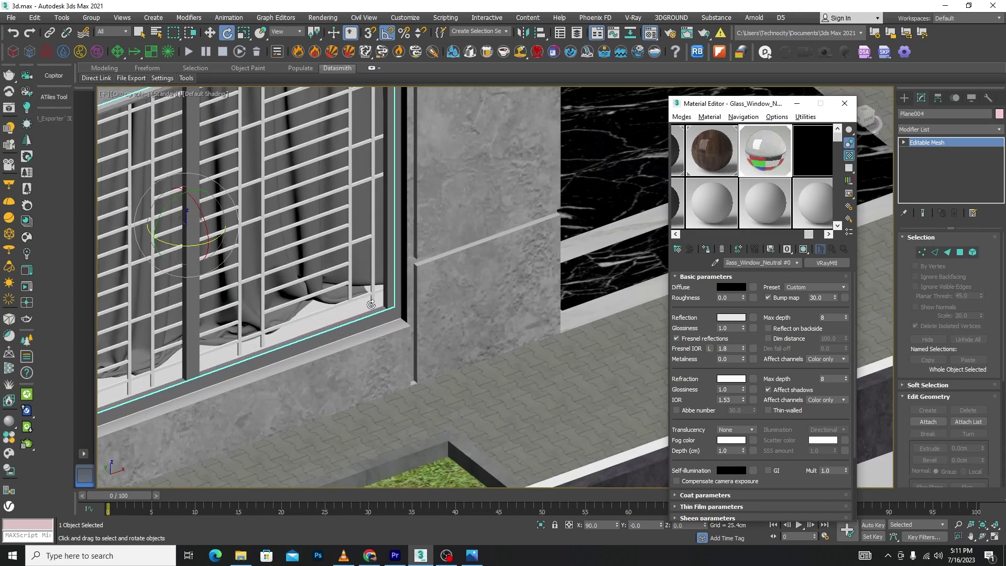
scroll(371, 304, down, 5)
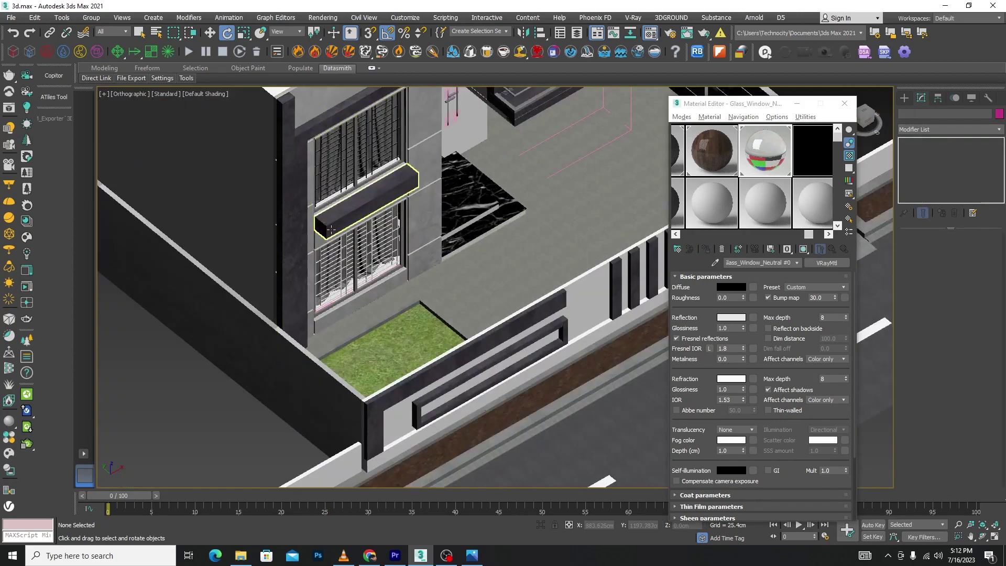
scroll(384, 226, up, 3)
scroll(445, 247, up, 3)
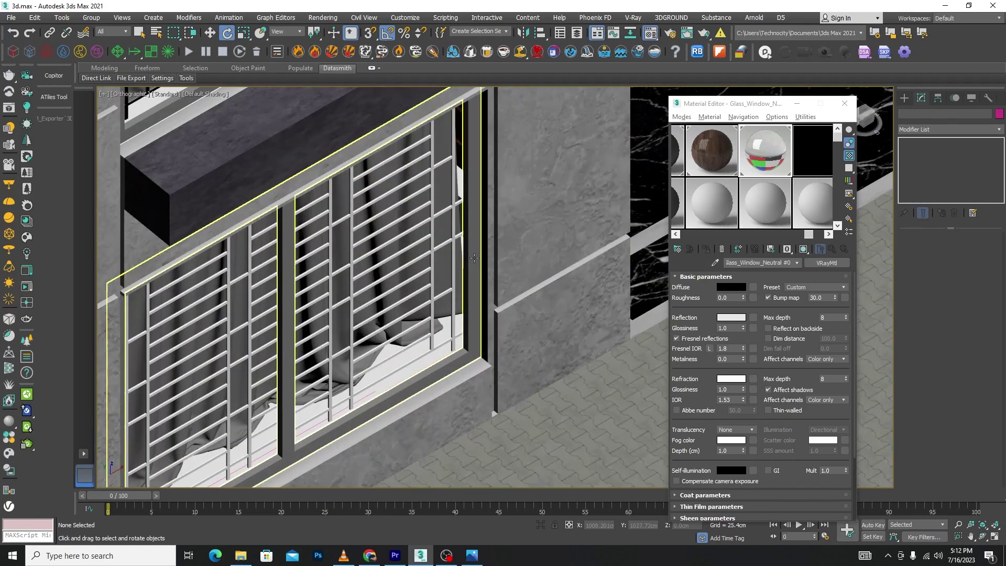
click(428, 266)
ctrl+click(427, 265)
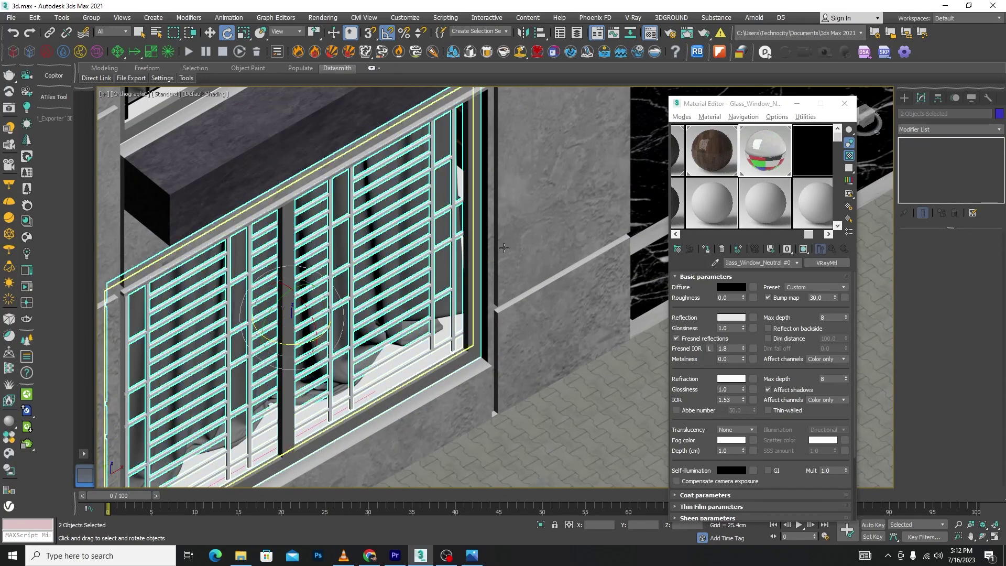
Step: Apply Aluminum_Anodized_DarkGray to the lower grille and compare against the villa reference photo
drag(809, 235, 687, 235)
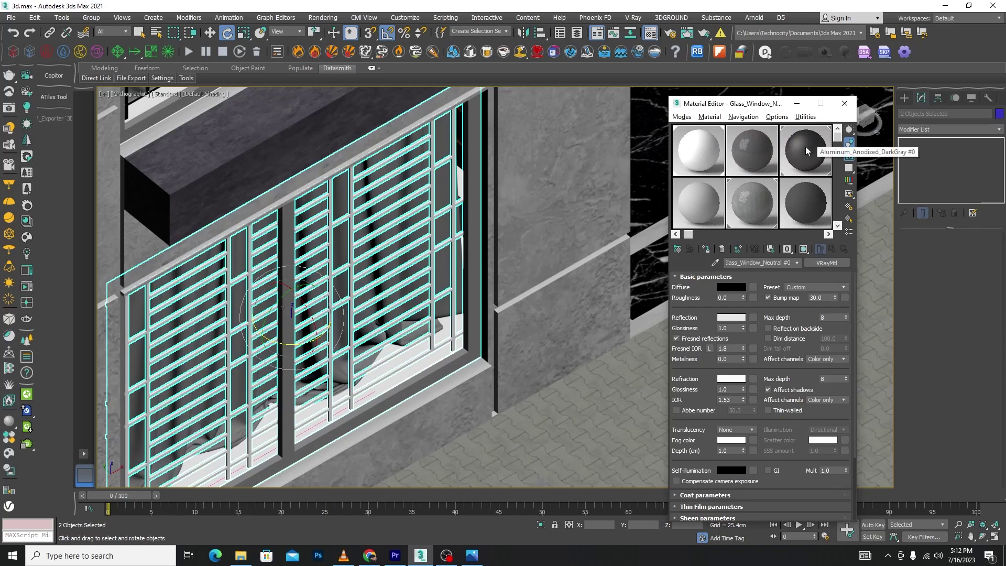
click(805, 146)
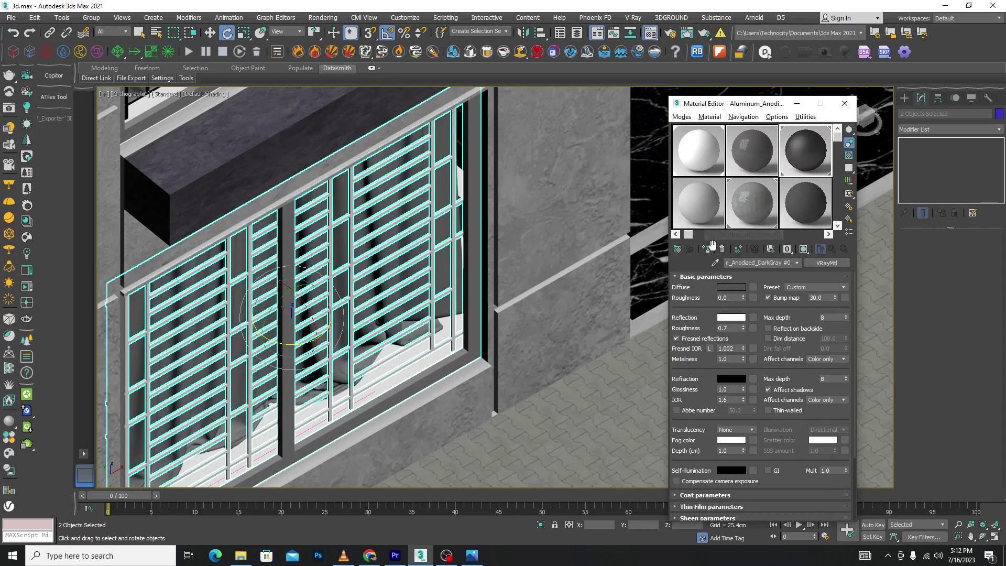
click(706, 249)
click(470, 558)
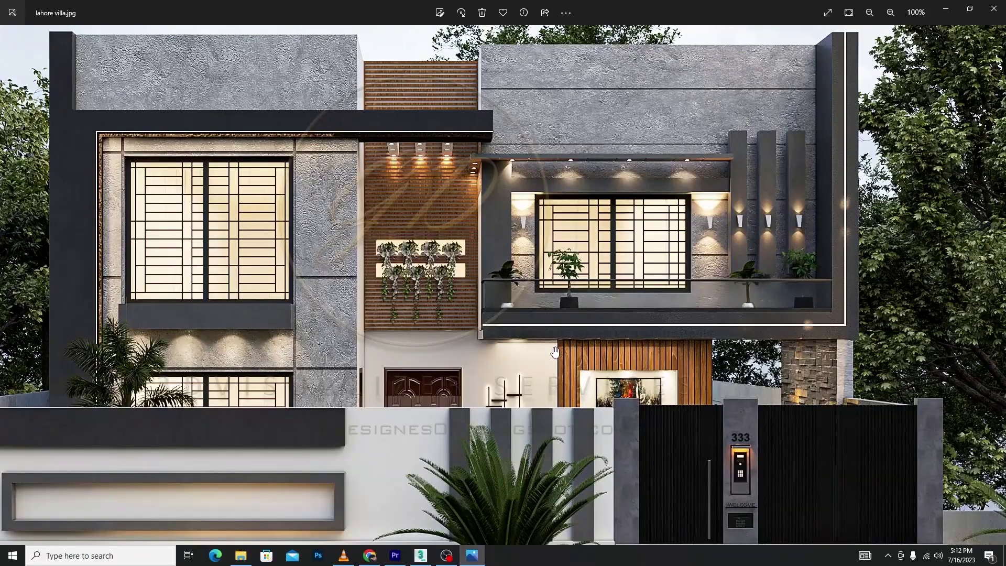
click(945, 9)
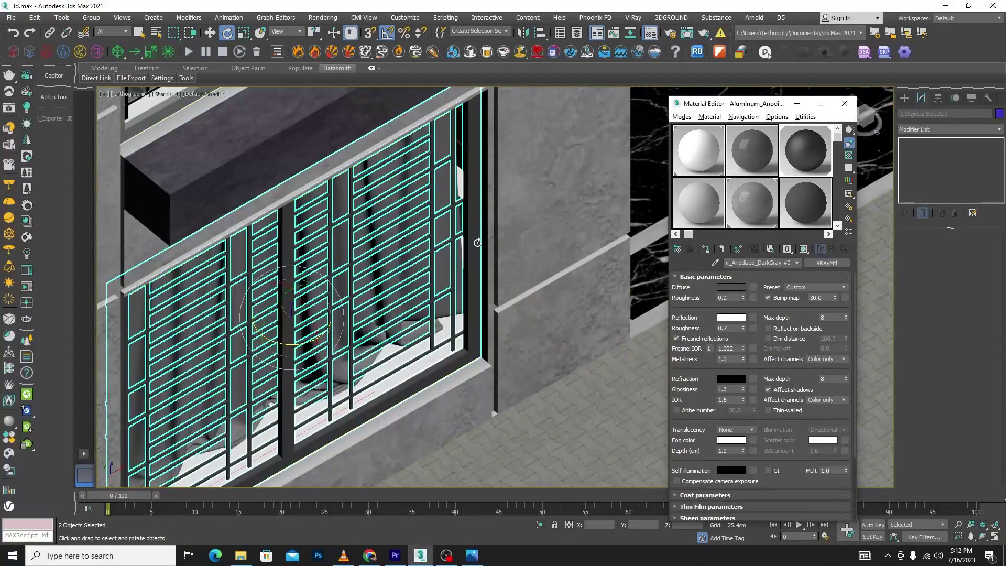
Step: Apply Aluminum_Anodized_DarkGray to both parts of the upper window grille
scroll(490, 239, down, 3)
scroll(315, 202, up, 5)
scroll(314, 202, up, 3)
scroll(315, 202, up, 3)
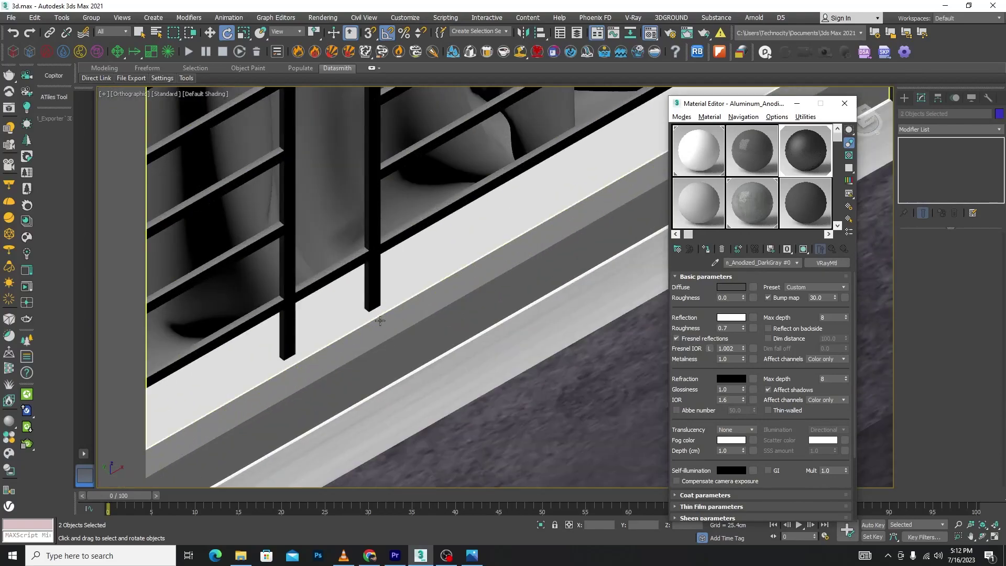
click(375, 281)
drag(368, 263, 635, 258)
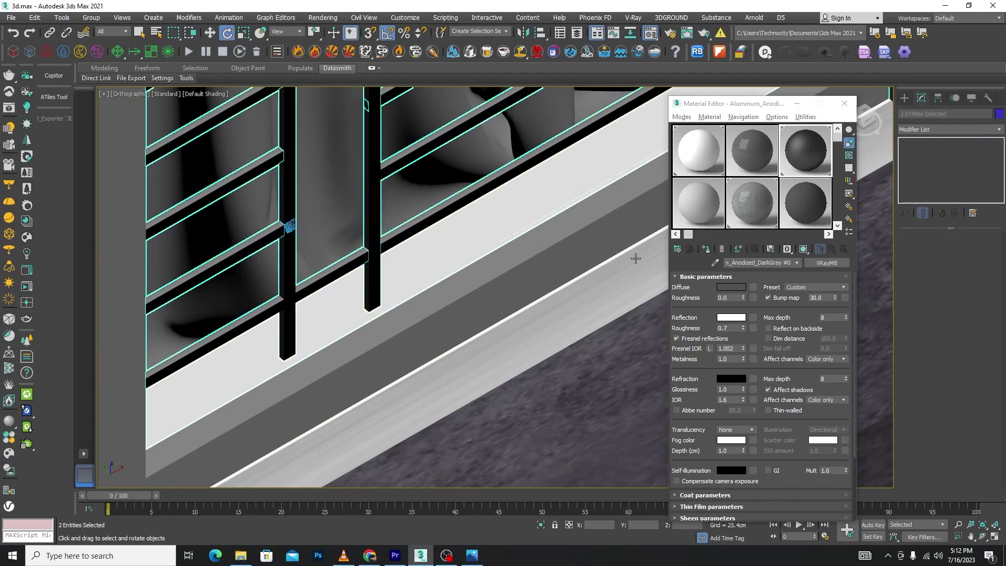
click(708, 250)
Step: Select the upper window and grille group, then undo that selection
scroll(489, 199, down, 3)
scroll(488, 199, down, 3)
scroll(488, 199, up, 3)
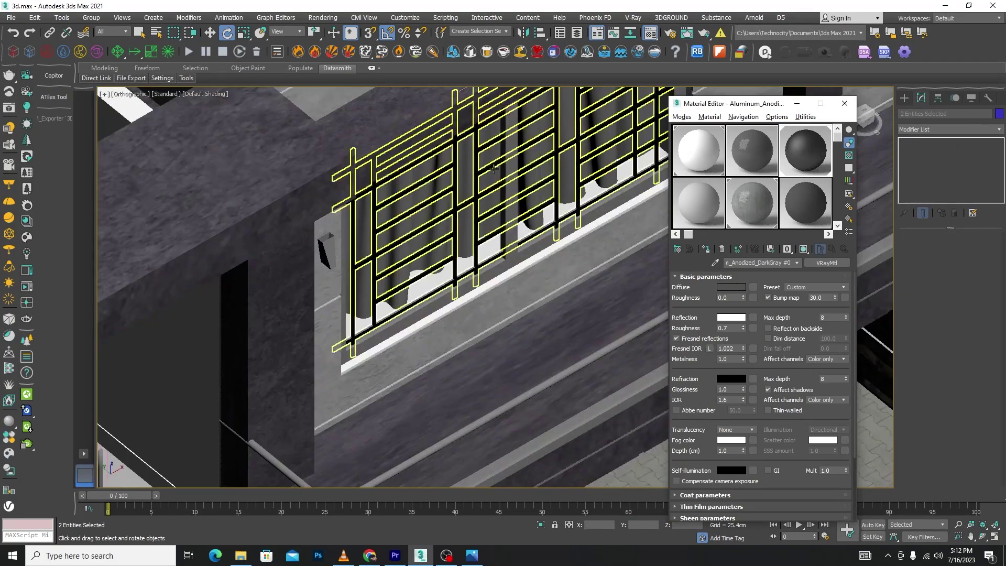
scroll(488, 199, up, 3)
click(496, 198)
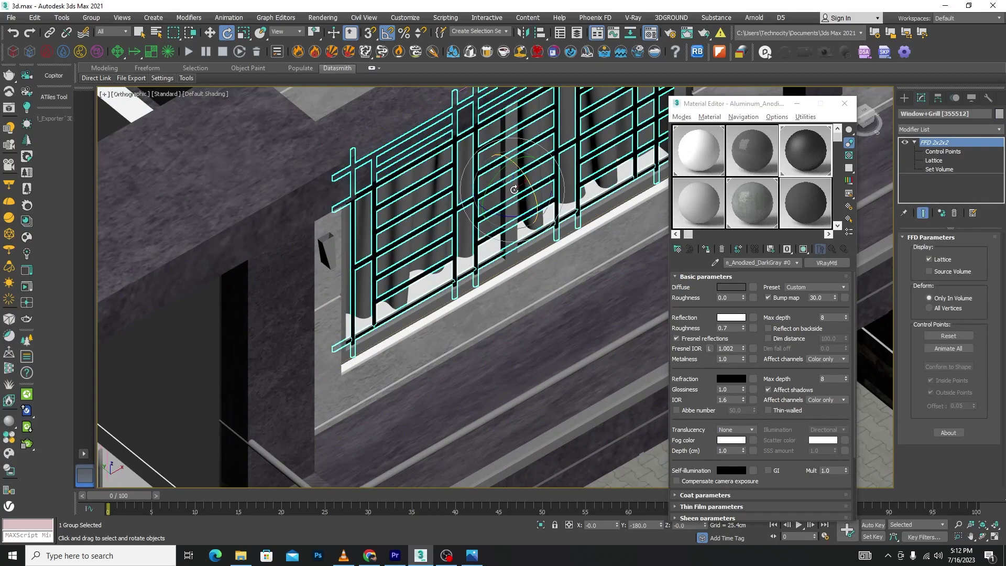
scroll(510, 188, up, 5)
key(ctrl+z)
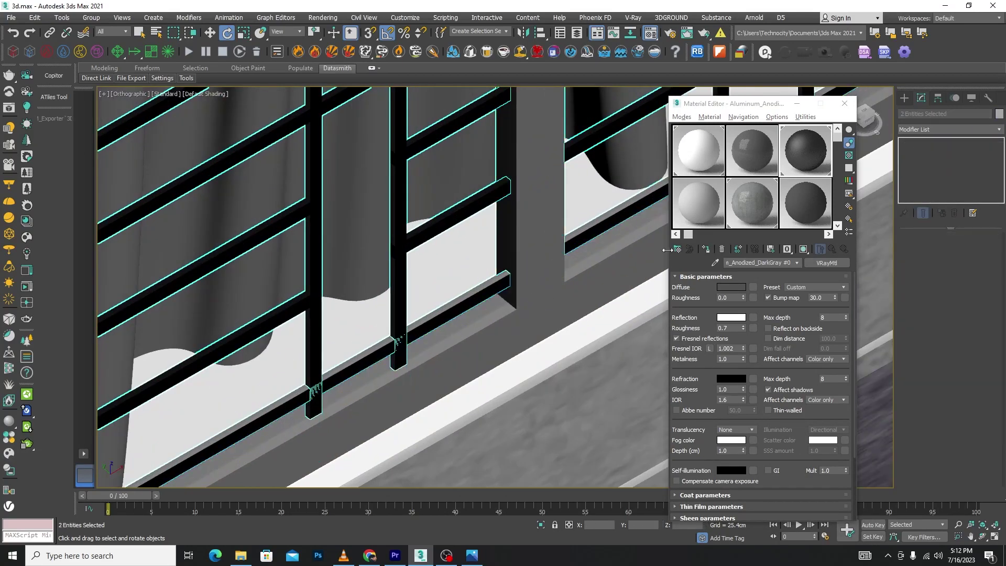
Step: Orbit around the building, switch to wireframe view, and select the two curtains behind the windows
scroll(408, 264, down, 2)
scroll(409, 264, down, 5)
scroll(409, 265, up, 2)
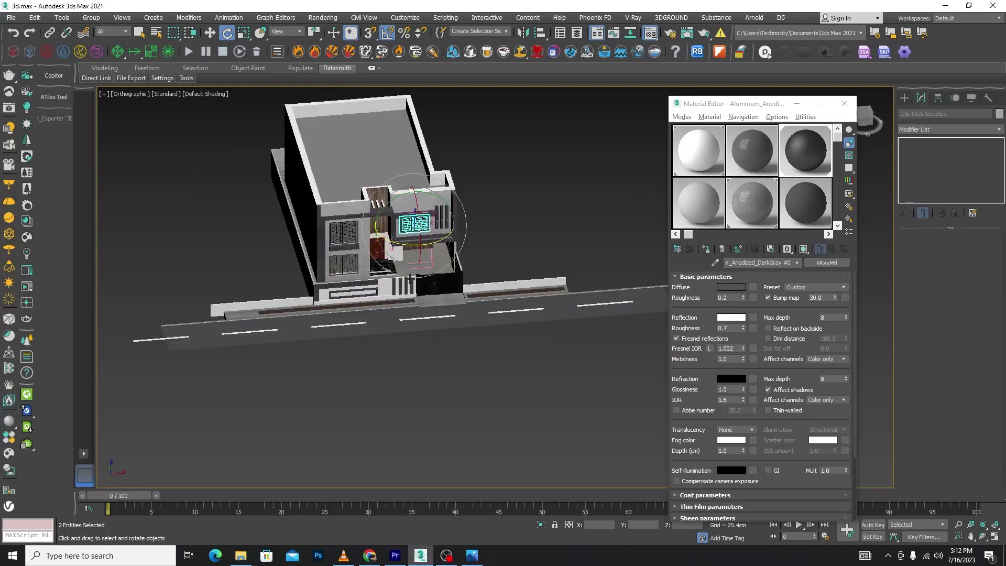
scroll(409, 264, up, 2)
alt+middle_drag(408, 264, 478, 237)
click(478, 238)
scroll(372, 277, up, 5)
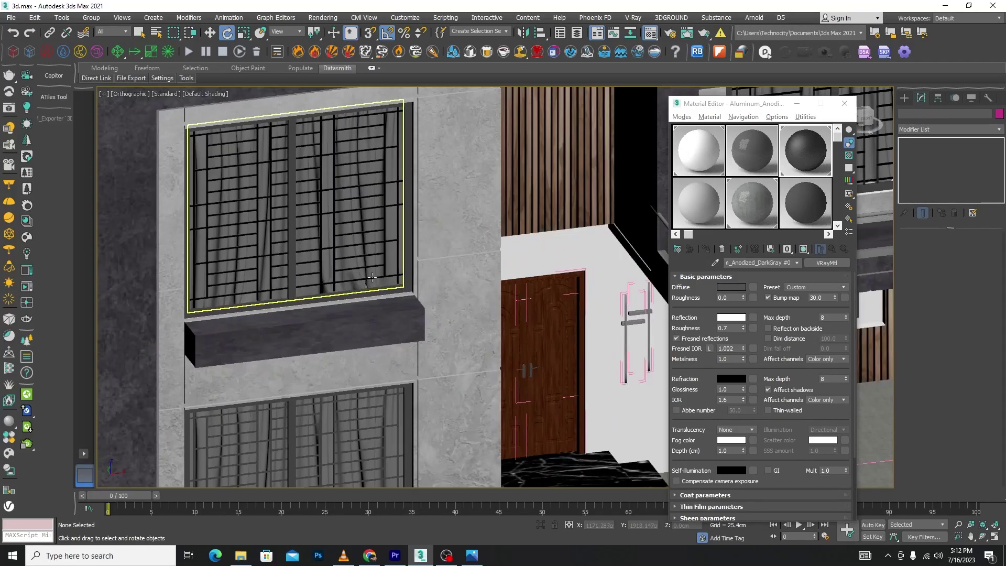
key(F3)
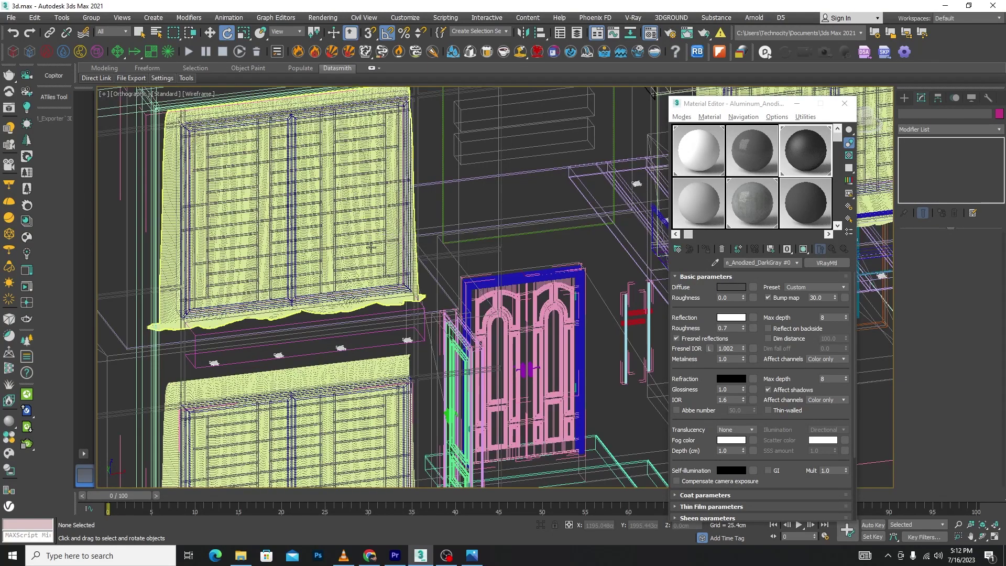
click(383, 304)
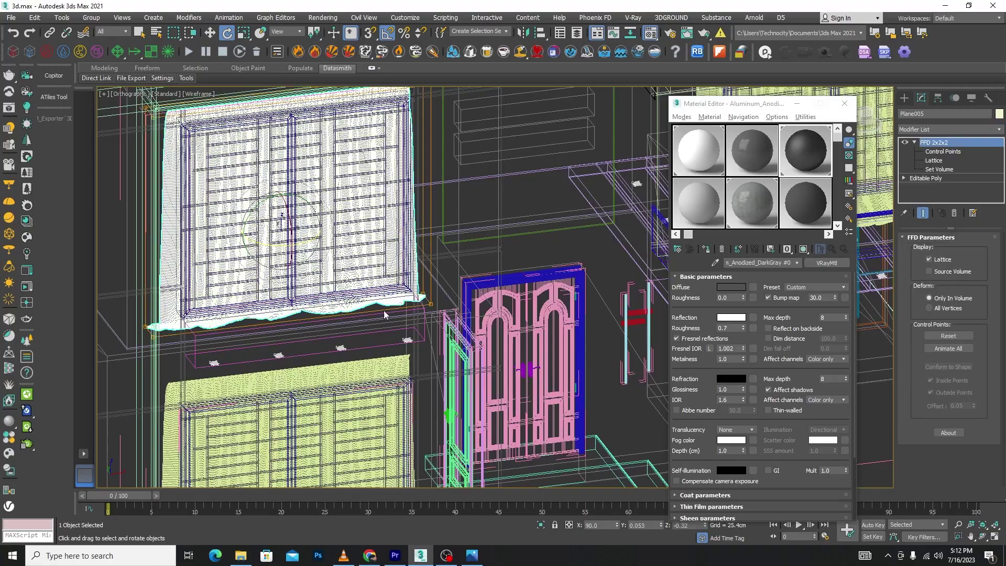
ctrl+click(375, 371)
scroll(374, 371, down, 5)
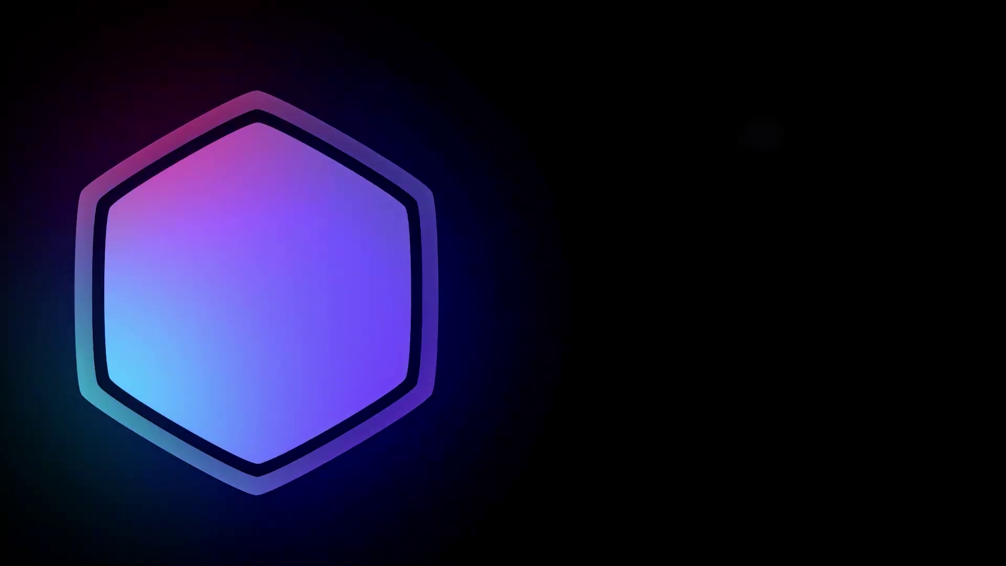